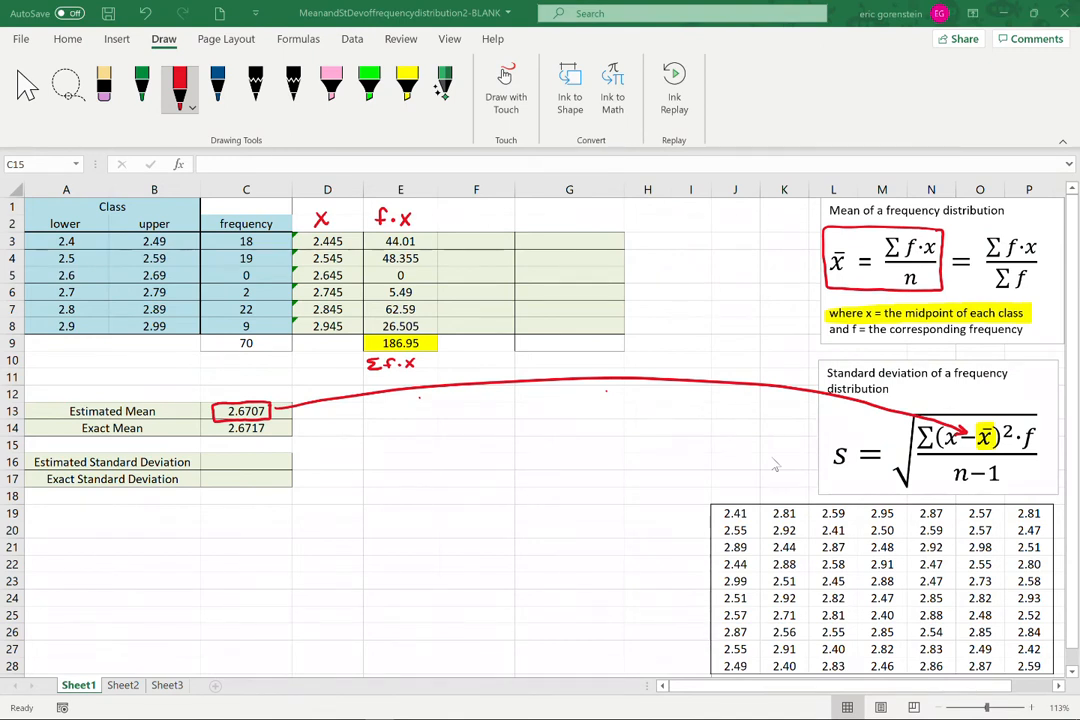
# Erase the long red arrow from the estimated mean to the standard deviation formula and the yellow highlight on its x̄
pyautogui.moveTo(570, 411); pyautogui.dragTo(572, 362)
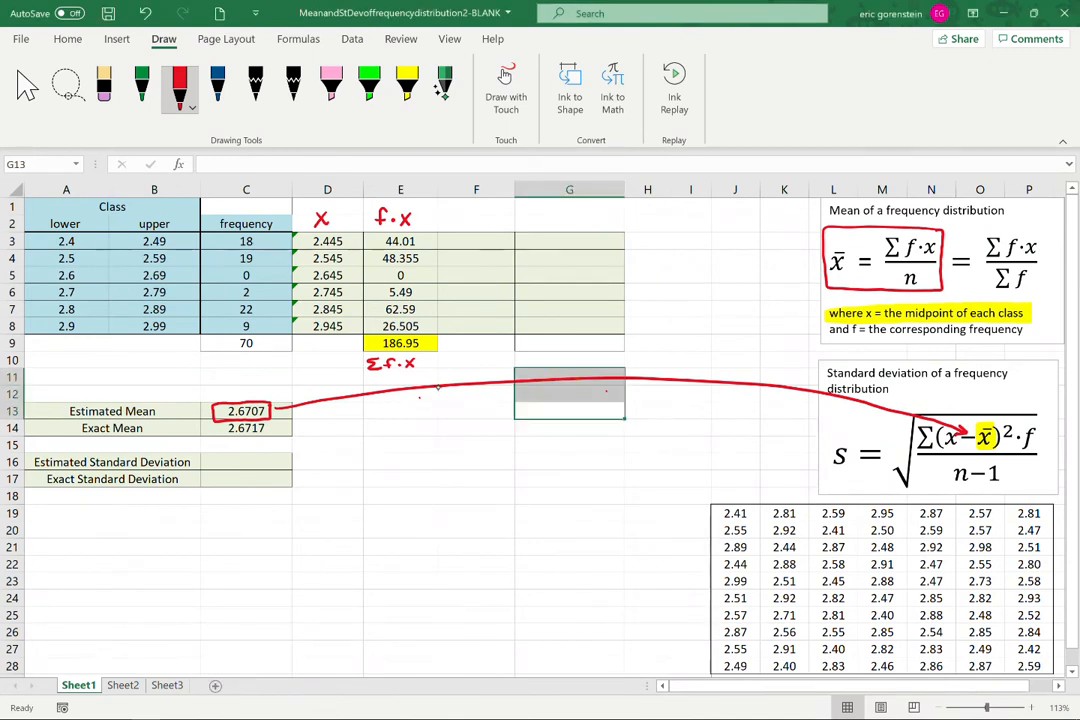
pyautogui.click(104, 88)
pyautogui.click(527, 382)
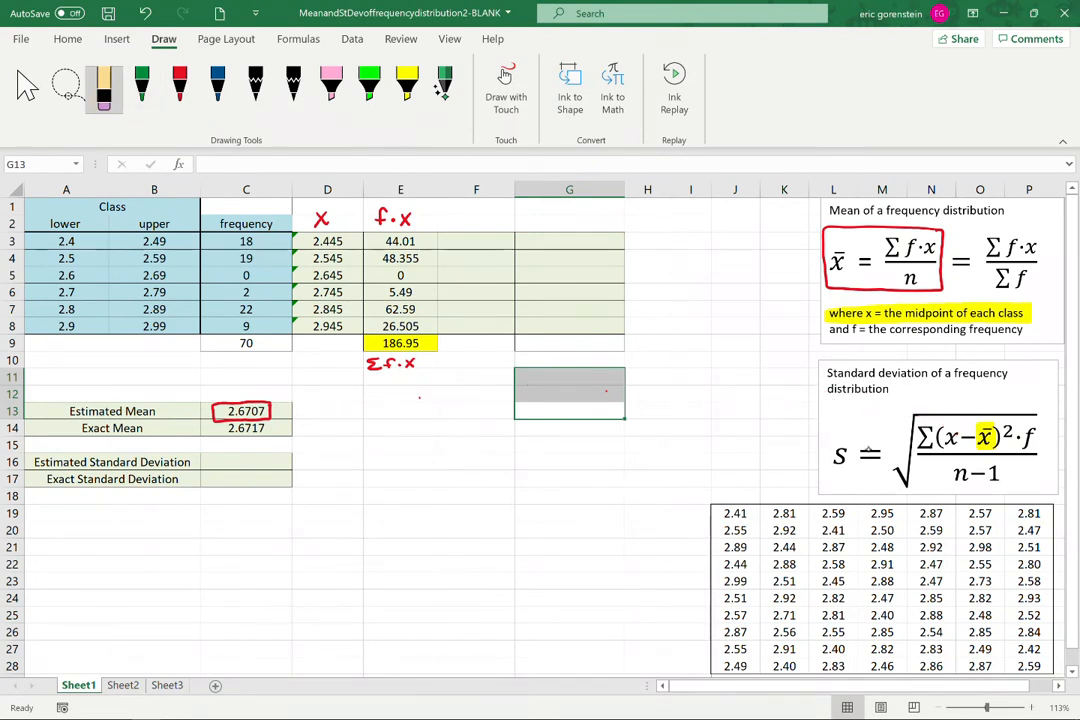
pyautogui.click(327, 652)
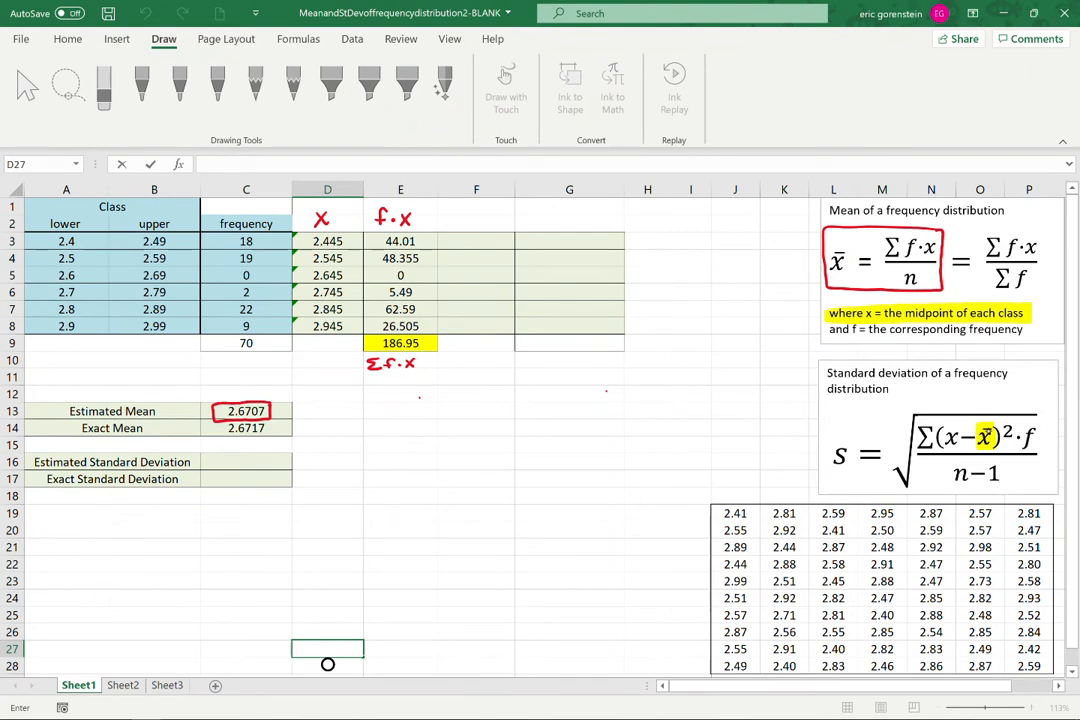
pyautogui.click(569, 564)
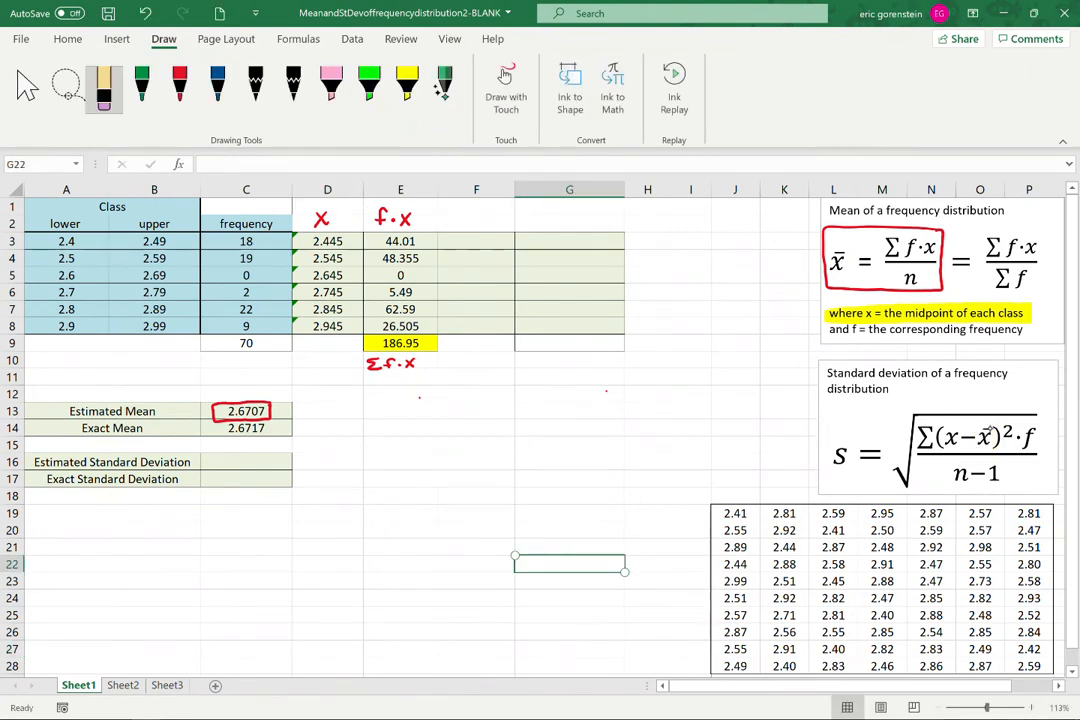
# Write a red x̄ beside the Estimated Mean label, circling x̄ in the standard deviation formula and removing that circle
pyautogui.click(179, 88)
pyautogui.moveTo(998, 426)
pyautogui.mouseDown()
pyautogui.moveTo(996, 450)
pyautogui.moveTo(990, 423)
pyautogui.mouseUp()
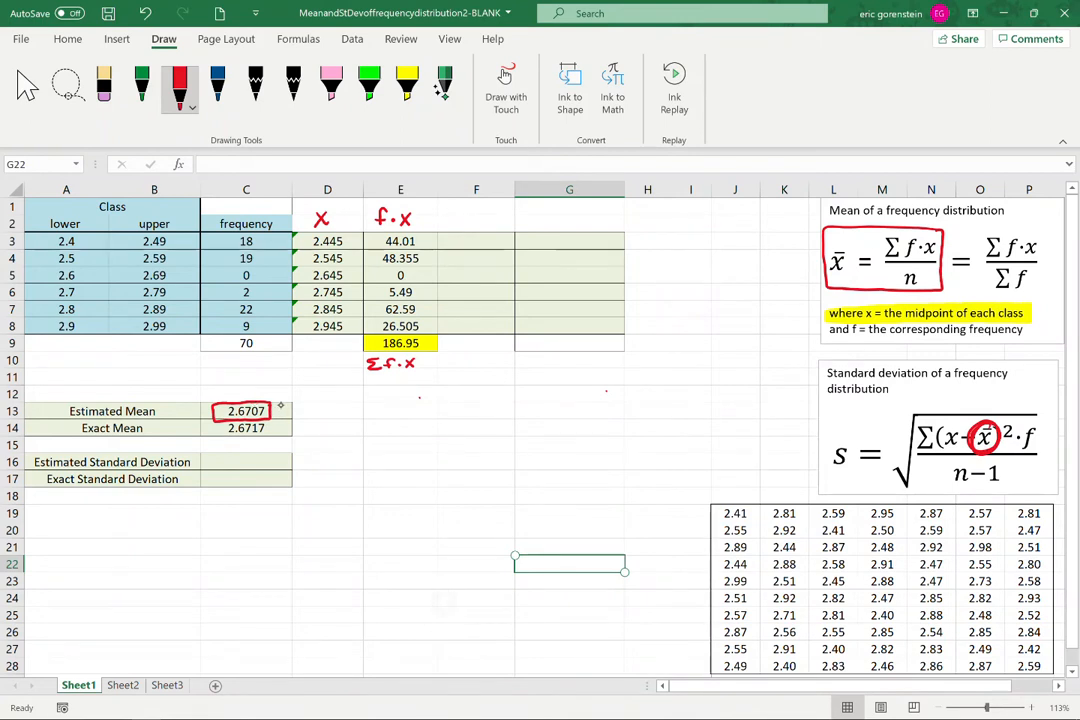
pyautogui.moveTo(164, 405); pyautogui.dragTo(174, 418)
pyautogui.moveTo(174, 405)
pyautogui.mouseDown()
pyautogui.moveTo(163, 418)
pyautogui.moveTo(174, 403)
pyautogui.mouseUp()
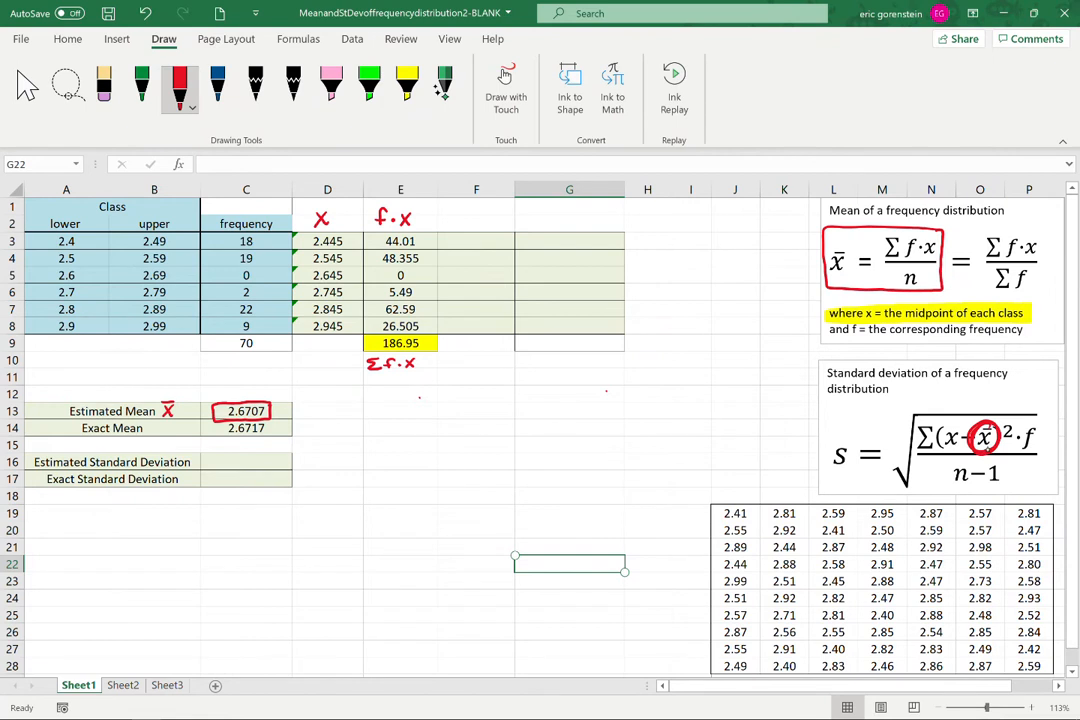
pyautogui.hotkey('ctrl', 'z')
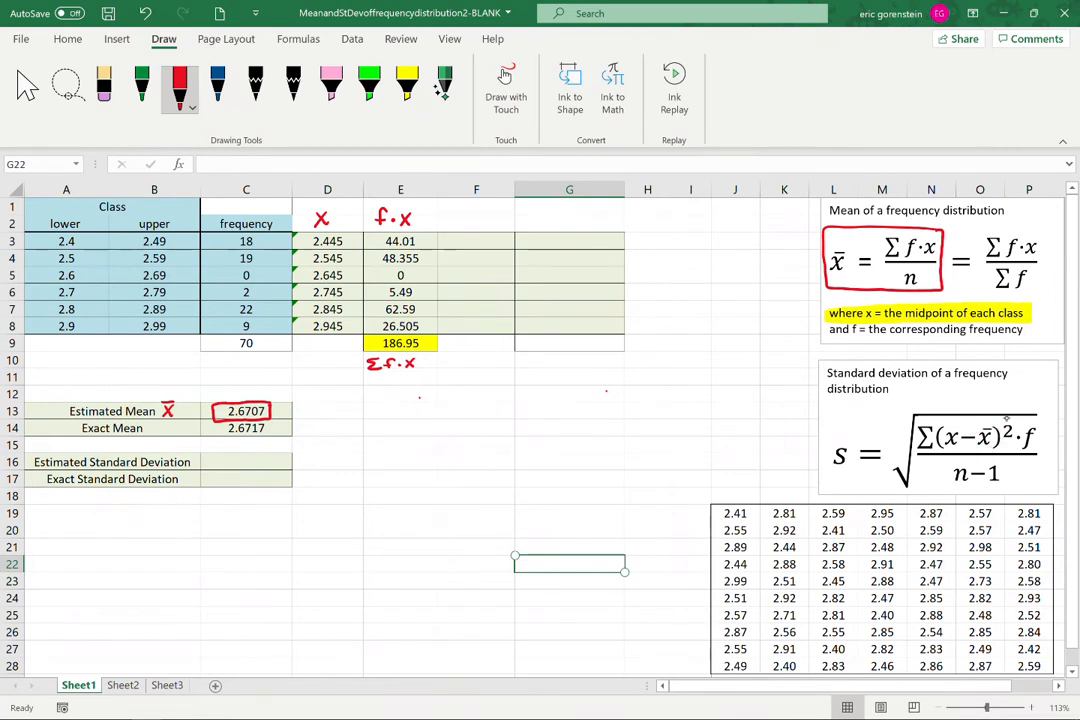
# Temporarily link the x column to the x in the standard deviation formula with red circles and an arrow, and erase these marks
pyautogui.moveTo(338, 207)
pyautogui.mouseDown()
pyautogui.moveTo(296, 235)
pyautogui.moveTo(292, 310)
pyautogui.moveTo(362, 270)
pyautogui.moveTo(344, 218)
pyautogui.mouseUp()
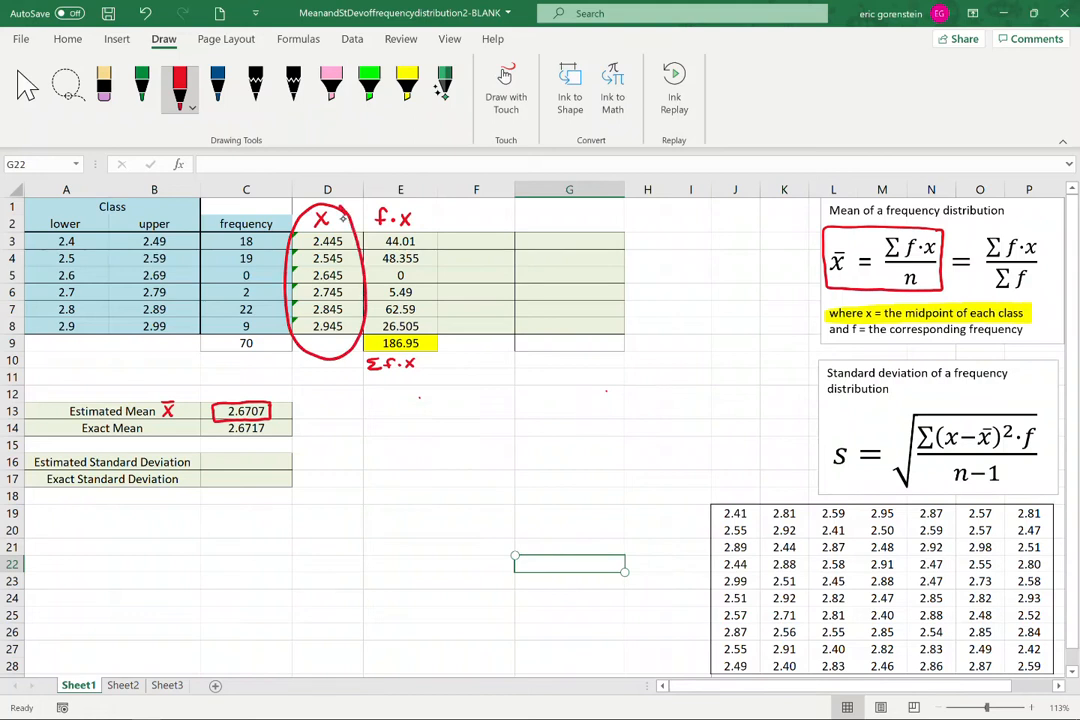
pyautogui.moveTo(962, 424); pyautogui.dragTo(966, 430)
pyautogui.moveTo(345, 355)
pyautogui.mouseDown()
pyautogui.moveTo(600, 432)
pyautogui.moveTo(935, 415)
pyautogui.mouseUp()
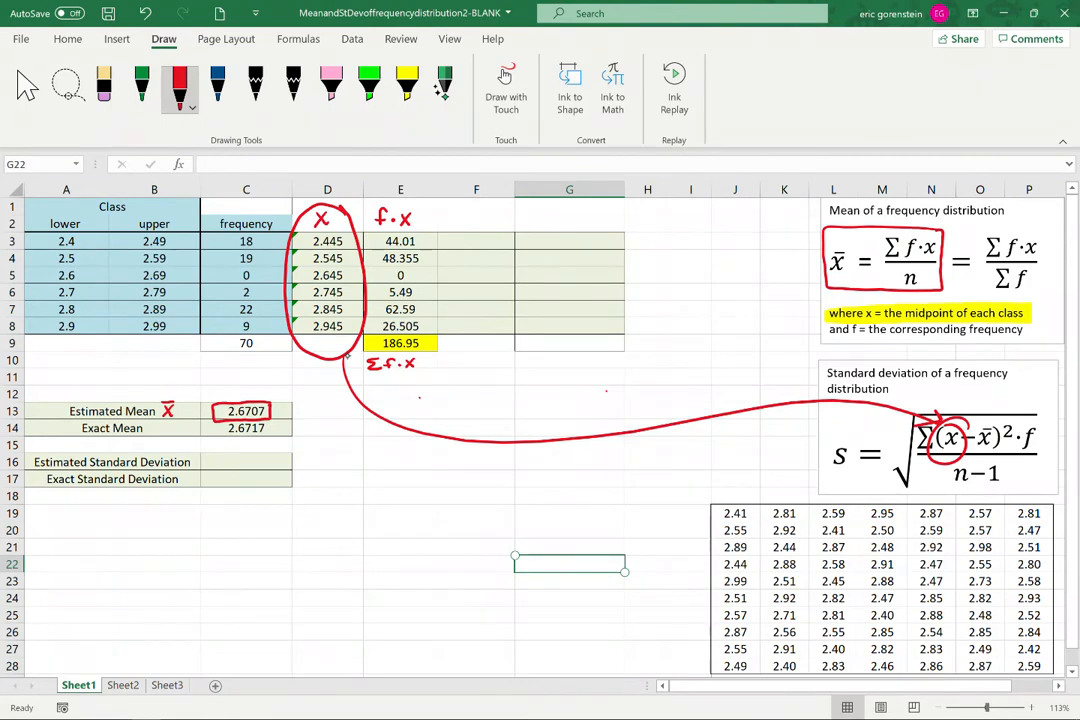
pyautogui.moveTo(348, 355); pyautogui.dragTo(574, 465)
pyautogui.moveTo(930, 422); pyautogui.dragTo(962, 448)
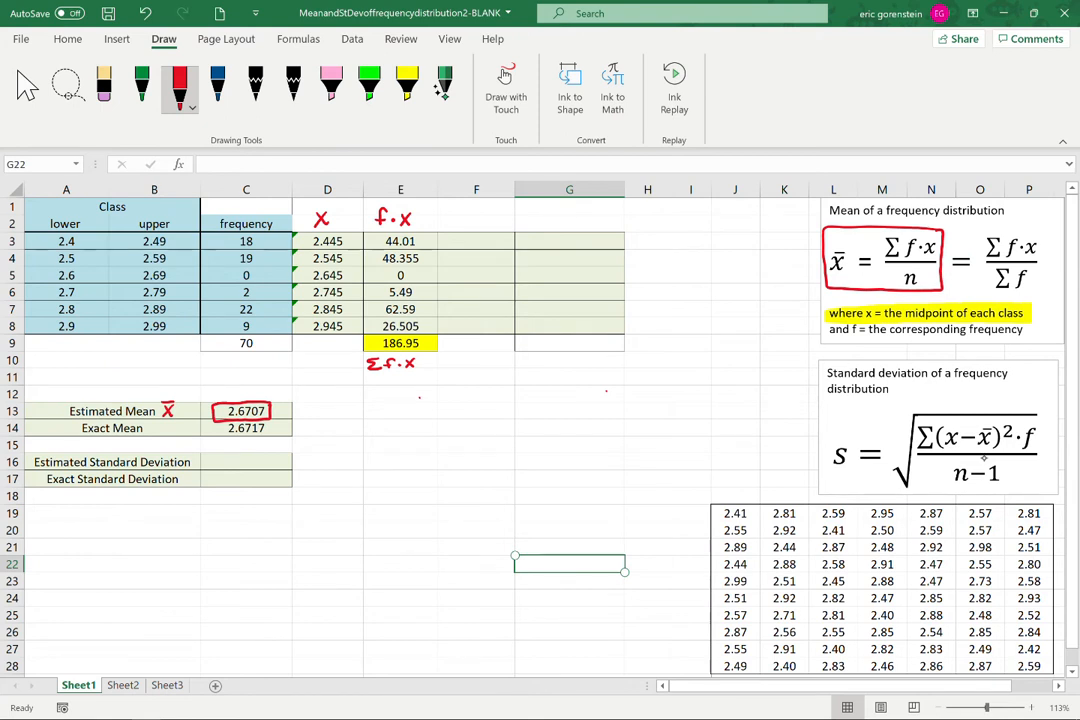
# Handwrite in red below the table "1. find x − x̄ for each x-value and square that value"
pyautogui.click(389, 433)
pyautogui.moveTo(378, 424)
pyautogui.mouseDown()
pyautogui.moveTo(381, 436)
pyautogui.moveTo(524, 435)
pyautogui.mouseUp()
pyautogui.click(422, 421)
pyautogui.moveTo(524, 422)
pyautogui.mouseDown()
pyautogui.moveTo(512, 435)
pyautogui.moveTo(524, 419)
pyautogui.moveTo(552, 436)
pyautogui.mouseUp()
pyautogui.moveTo(548, 428); pyautogui.dragTo(563, 427)
pyautogui.moveTo(568, 427); pyautogui.dragTo(608, 432)
pyautogui.moveTo(618, 425); pyautogui.dragTo(666, 432)
pyautogui.moveTo(666, 423)
pyautogui.mouseDown()
pyautogui.moveTo(656, 432)
pyautogui.moveTo(730, 425)
pyautogui.mouseUp()
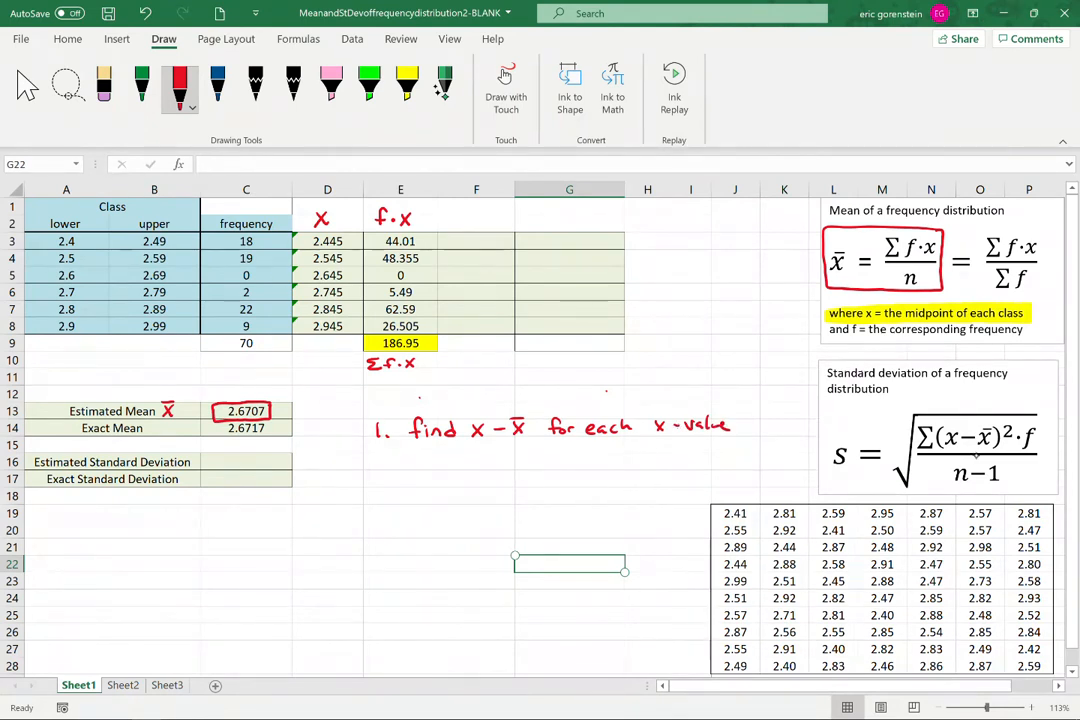
pyautogui.moveTo(416, 449); pyautogui.dragTo(417, 458)
pyautogui.moveTo(420, 451); pyautogui.dragTo(634, 450)
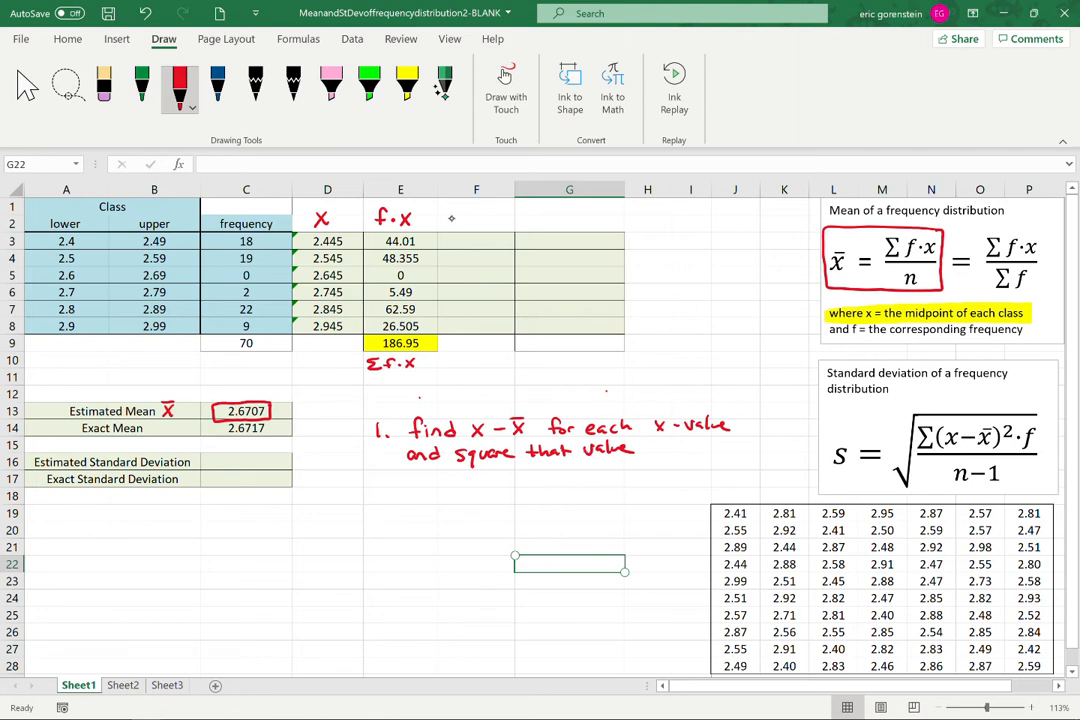
# Handwrite the red heading (x−x̄)² above column F and the note "2. multiply each by f." below the first note
pyautogui.moveTo(450, 217); pyautogui.dragTo(458, 226)
pyautogui.moveTo(458, 217)
pyautogui.mouseDown()
pyautogui.moveTo(450, 226)
pyautogui.moveTo(482, 227)
pyautogui.moveTo(446, 230)
pyautogui.moveTo(493, 229)
pyautogui.mouseUp()
pyautogui.moveTo(373, 497); pyautogui.dragTo(383, 511)
pyautogui.click(389, 509)
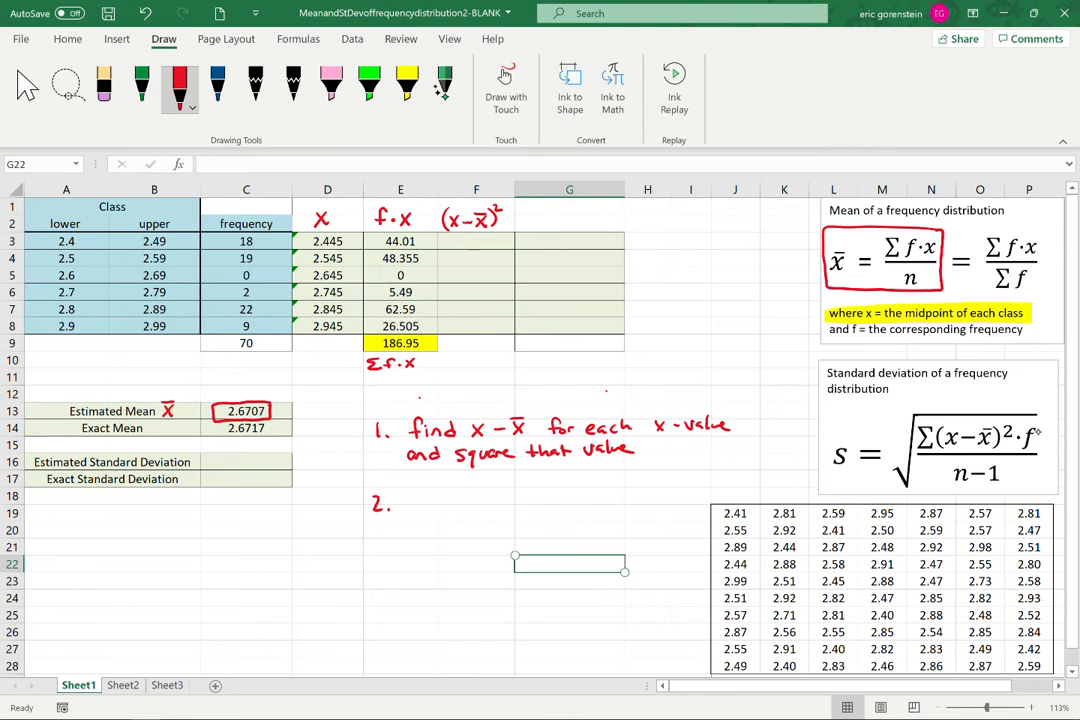
pyautogui.moveTo(414, 503)
pyautogui.mouseDown()
pyautogui.moveTo(490, 495)
pyautogui.moveTo(486, 510)
pyautogui.moveTo(560, 488)
pyautogui.moveTo(588, 500)
pyautogui.moveTo(602, 485)
pyautogui.moveTo(618, 494)
pyautogui.mouseUp()
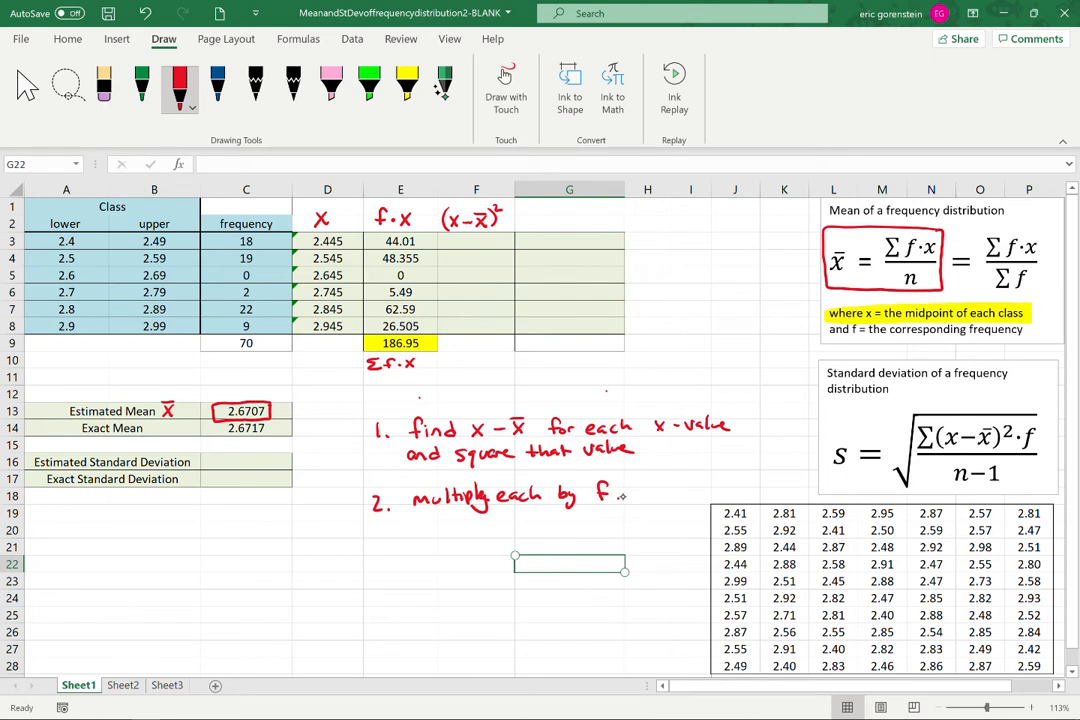
# Temporarily outline (x−x̄)²·f and (x−x̄)² in the standard deviation formula in red, removing each outline again
pyautogui.moveTo(1000, 432)
pyautogui.mouseDown()
pyautogui.moveTo(982, 421)
pyautogui.moveTo(940, 448)
pyautogui.moveTo(995, 426)
pyautogui.moveTo(1040, 430)
pyautogui.moveTo(1030, 452)
pyautogui.mouseUp()
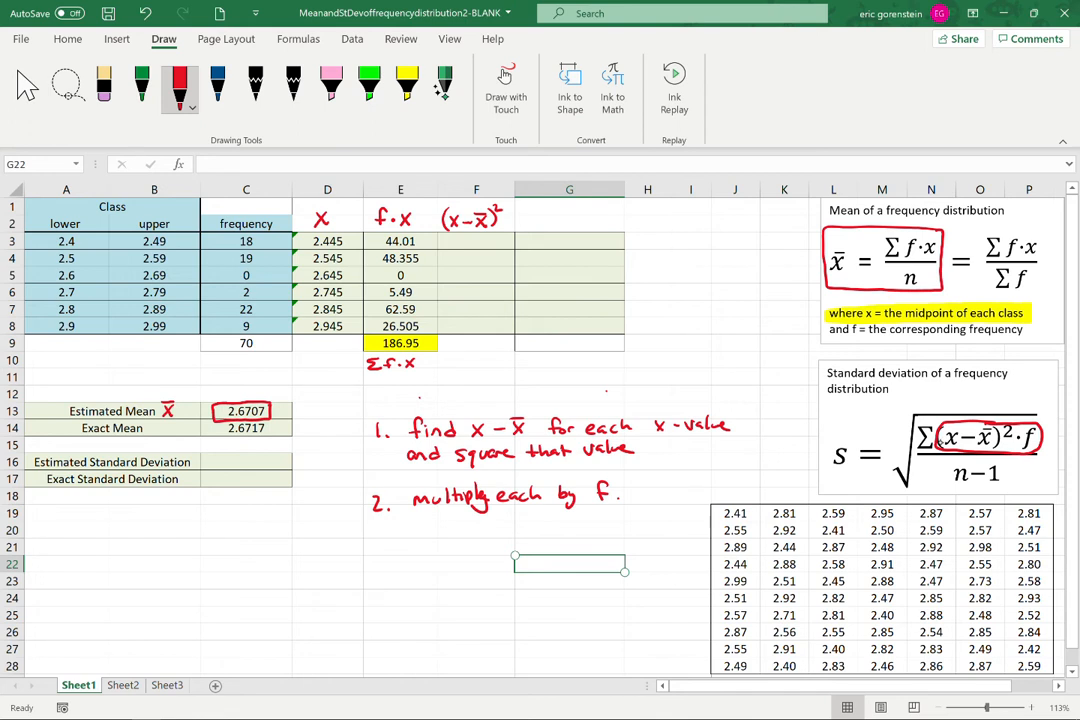
pyautogui.hotkey('ctrl', 'z')
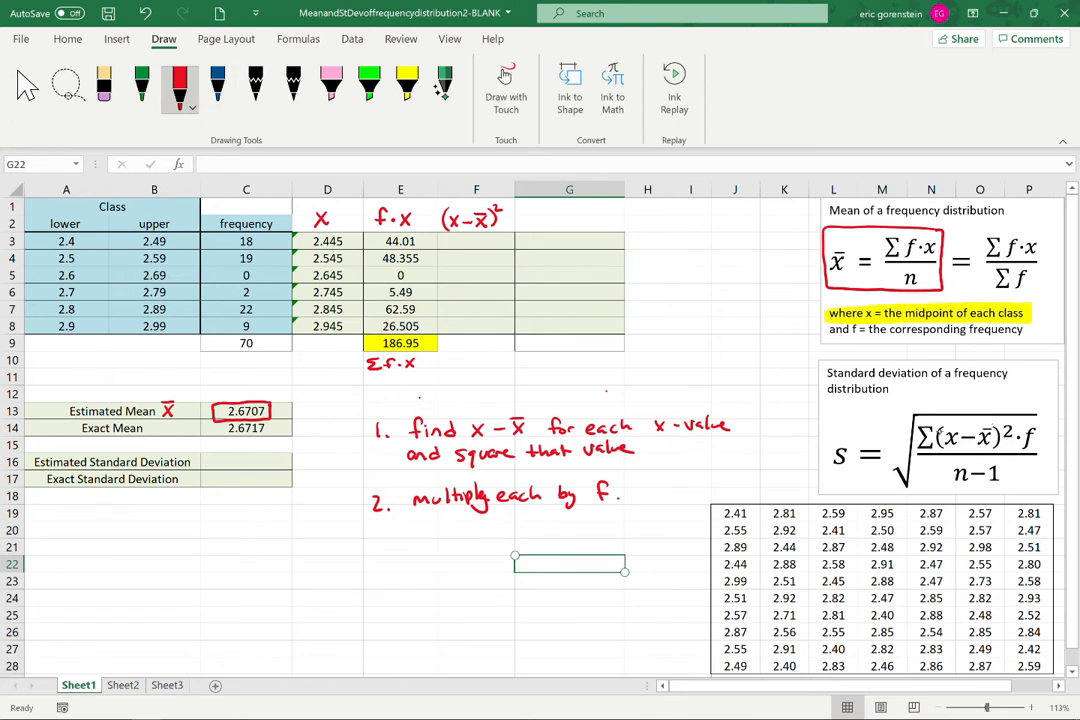
pyautogui.moveTo(936, 428)
pyautogui.mouseDown()
pyautogui.moveTo(1002, 423)
pyautogui.moveTo(1005, 449)
pyautogui.moveTo(945, 448)
pyautogui.mouseUp()
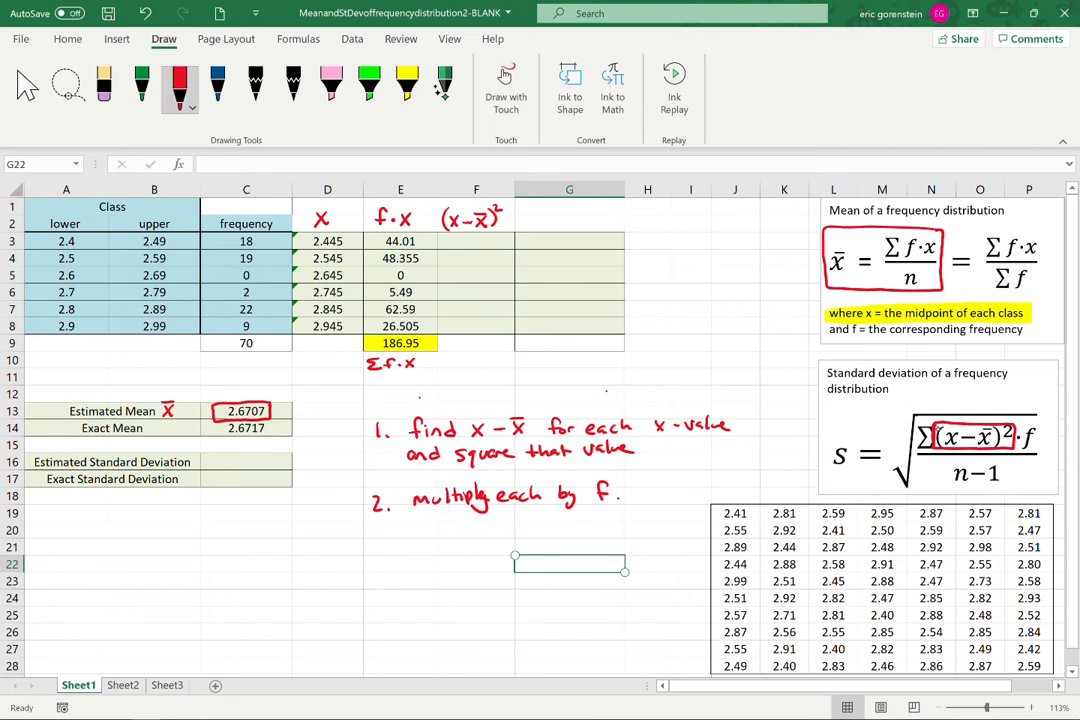
pyautogui.hotkey('ctrl', 'z')
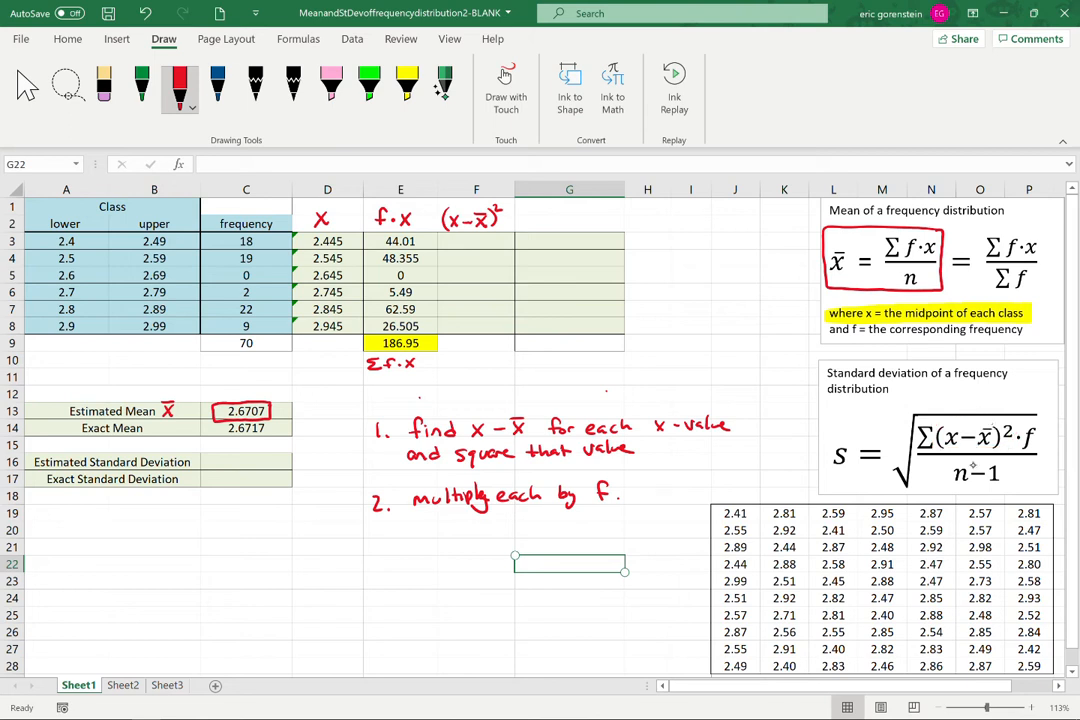
pyautogui.moveTo(940, 427); pyautogui.dragTo(940, 452)
pyautogui.moveTo(940, 426)
pyautogui.mouseDown()
pyautogui.moveTo(1038, 425)
pyautogui.moveTo(1016, 451)
pyautogui.moveTo(940, 450)
pyautogui.mouseUp()
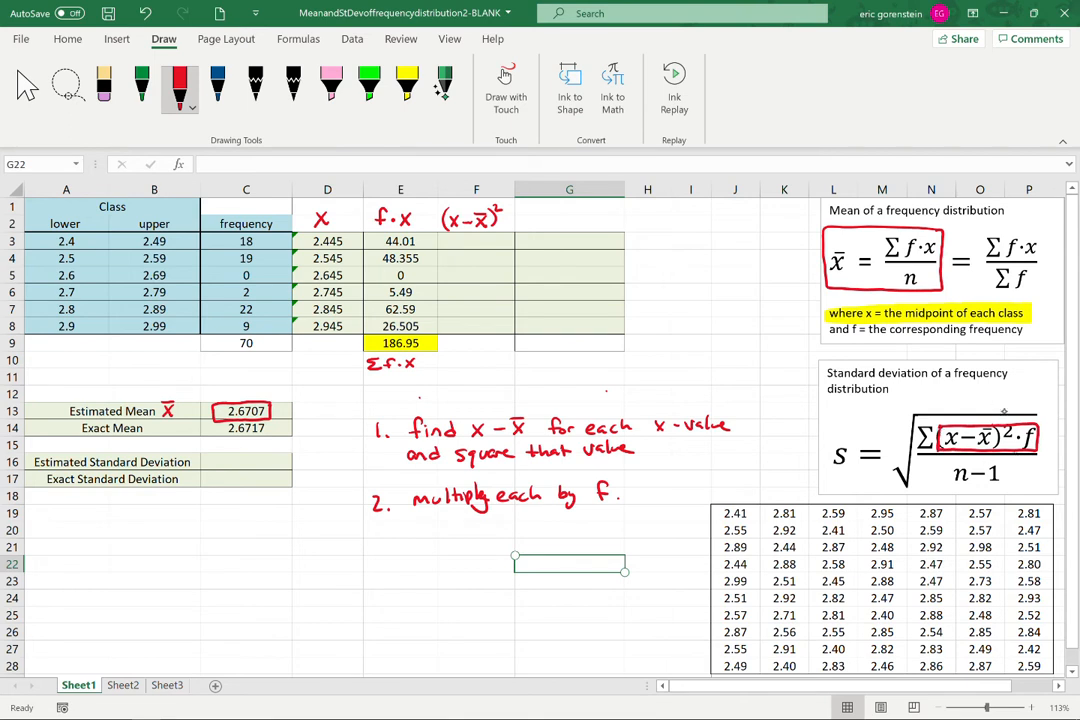
pyautogui.moveTo(992, 462)
pyautogui.mouseDown()
pyautogui.moveTo(991, 444)
pyautogui.moveTo(940, 438)
pyautogui.mouseUp()
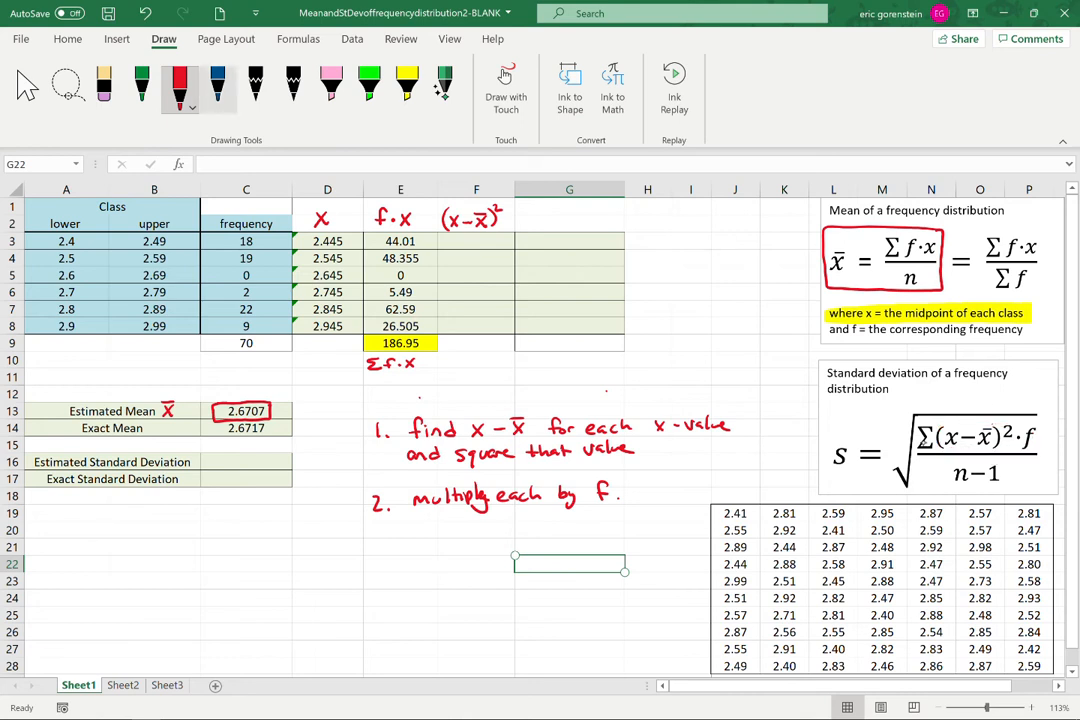
# Handwrite the red note "3. add them up" and box the numerator Σ(x−x̄)²·f in the standard deviation formula
pyautogui.moveTo(370, 542)
pyautogui.mouseDown()
pyautogui.moveTo(371, 557)
pyautogui.moveTo(424, 554)
pyautogui.moveTo(437, 530)
pyautogui.moveTo(451, 530)
pyautogui.moveTo(476, 552)
pyautogui.moveTo(560, 545)
pyautogui.moveTo(558, 533)
pyautogui.mouseUp()
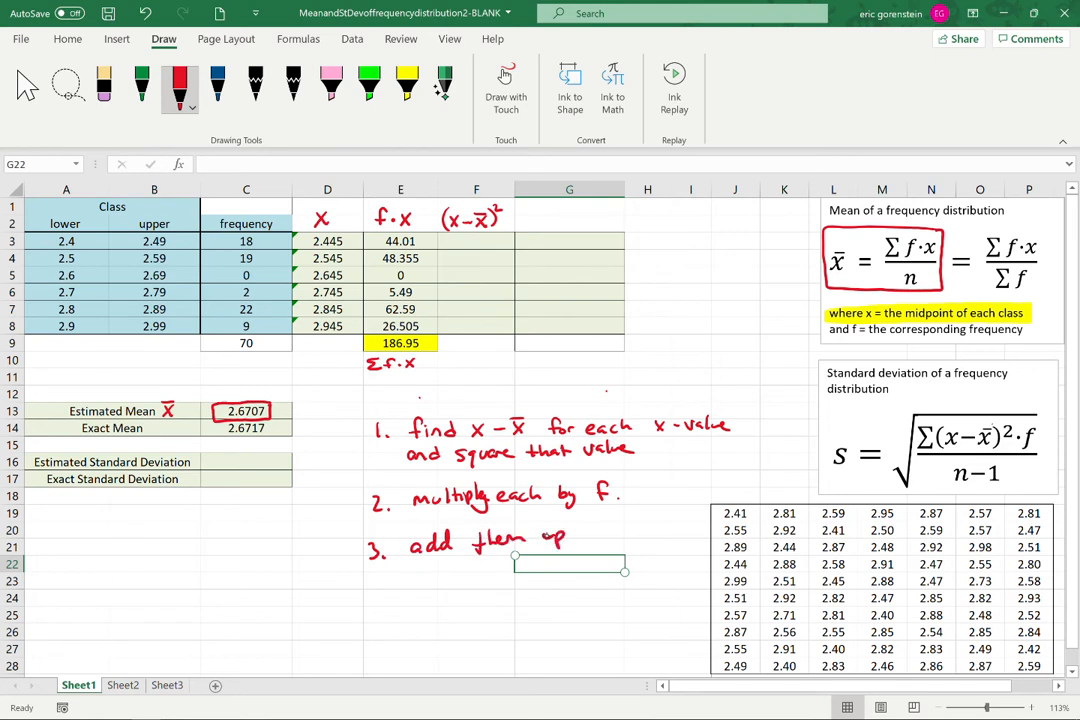
pyautogui.moveTo(917, 423)
pyautogui.mouseDown()
pyautogui.moveTo(937, 456)
pyautogui.moveTo(1011, 456)
pyautogui.moveTo(1040, 437)
pyautogui.moveTo(1007, 420)
pyautogui.mouseUp()
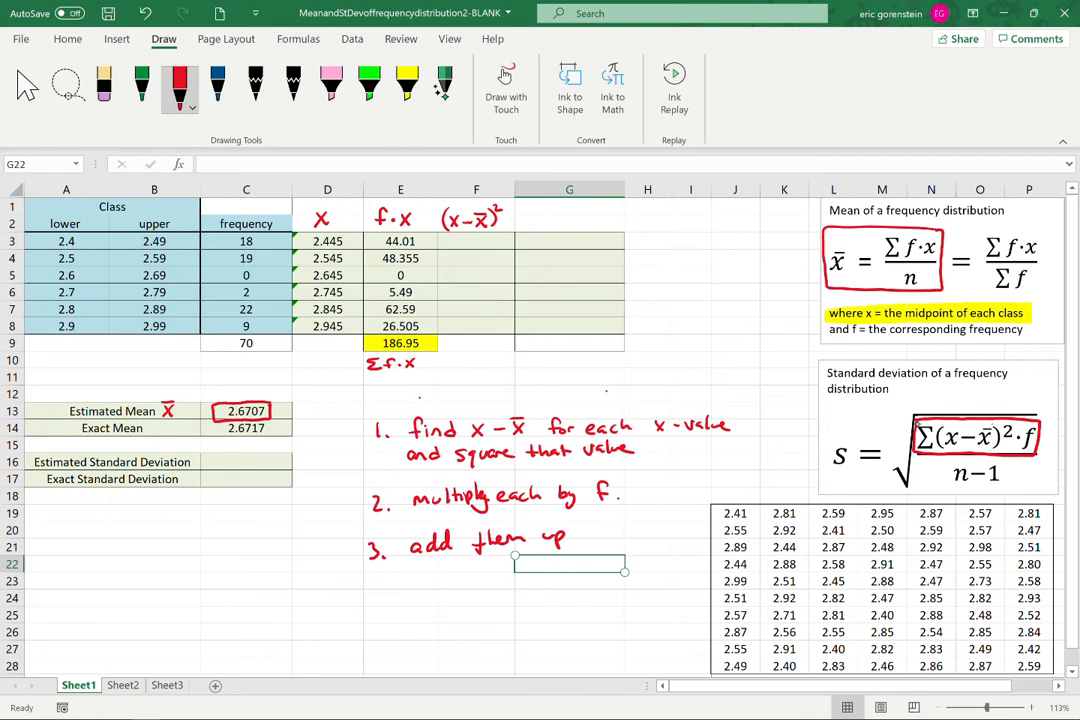
pyautogui.click(154, 615)
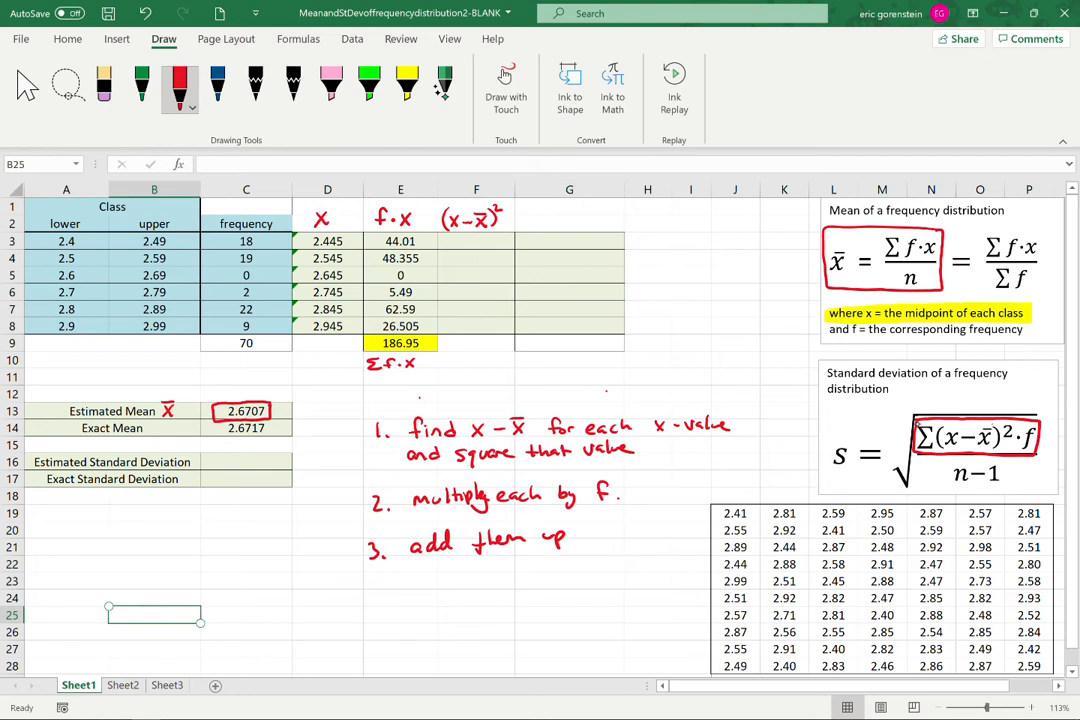
# Handwrite the red note "4. divide by n-1" under the third note and erase the box around the formula's numerator
pyautogui.moveTo(370, 594); pyautogui.dragTo(378, 601)
pyautogui.click(389, 599)
pyautogui.moveTo(408, 592); pyautogui.dragTo(444, 594)
pyautogui.moveTo(500, 584)
pyautogui.mouseDown()
pyautogui.moveTo(506, 609)
pyautogui.moveTo(553, 591)
pyautogui.mouseUp()
pyautogui.moveTo(563, 584); pyautogui.dragTo(565, 597)
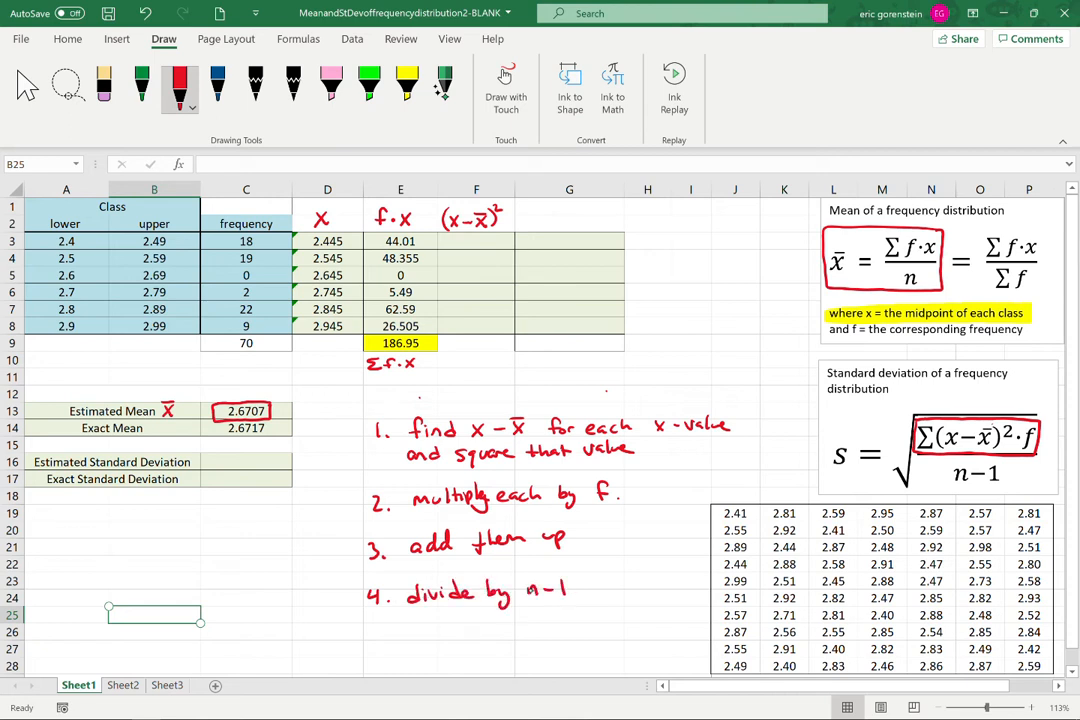
pyautogui.click(988, 450)
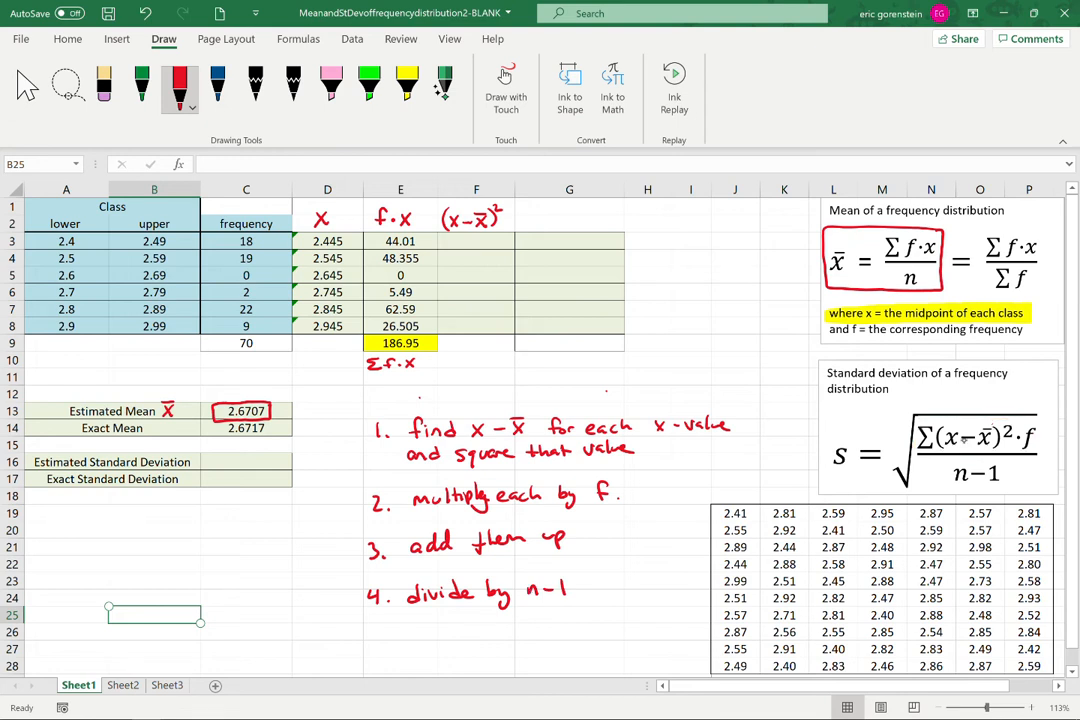
# Handwrite the red note "5. take square root", temporarily boxing the fraction and the whole square root in the standard deviation formula
pyautogui.moveTo(916, 418)
pyautogui.mouseDown()
pyautogui.moveTo(915, 470)
pyautogui.moveTo(965, 487)
pyautogui.moveTo(1031, 487)
pyautogui.moveTo(1040, 422)
pyautogui.moveTo(918, 421)
pyautogui.mouseUp()
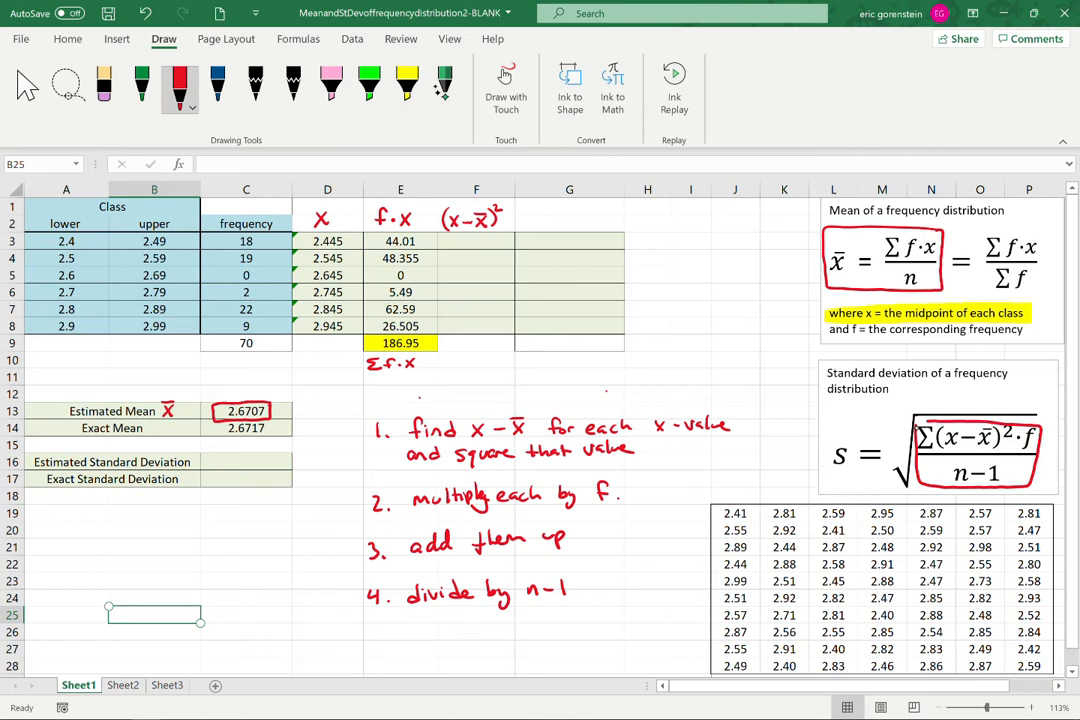
pyautogui.moveTo(370, 634); pyautogui.dragTo(368, 647)
pyautogui.moveTo(415, 633)
pyautogui.mouseDown()
pyautogui.moveTo(413, 647)
pyautogui.moveTo(592, 632)
pyautogui.mouseUp()
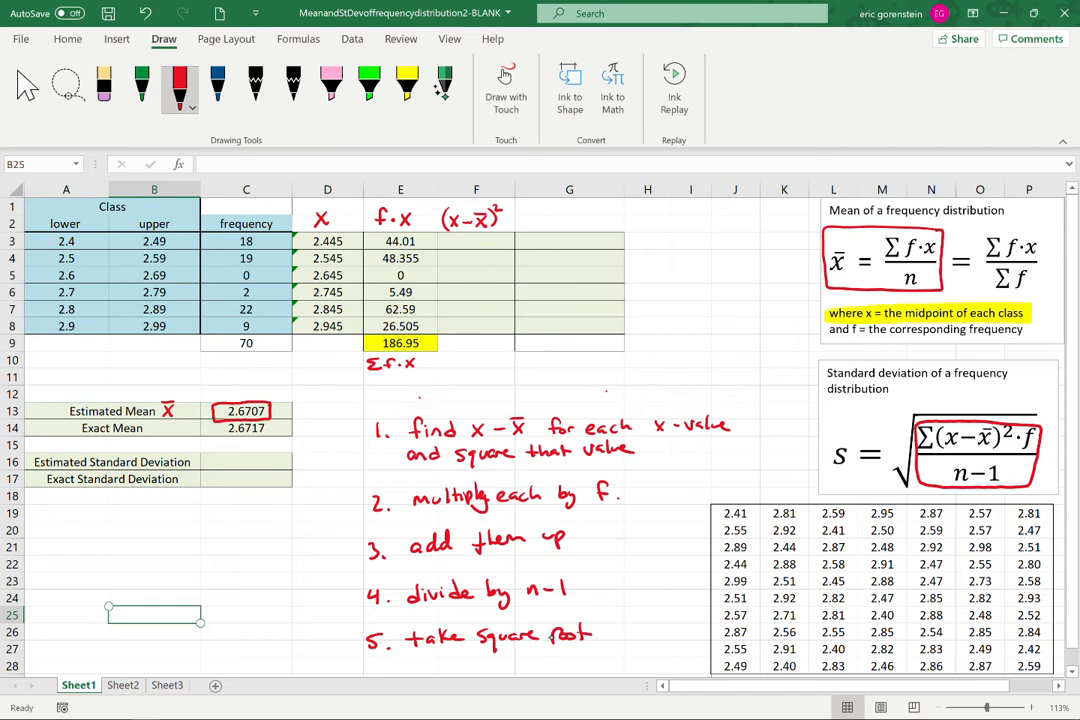
pyautogui.click(941, 447)
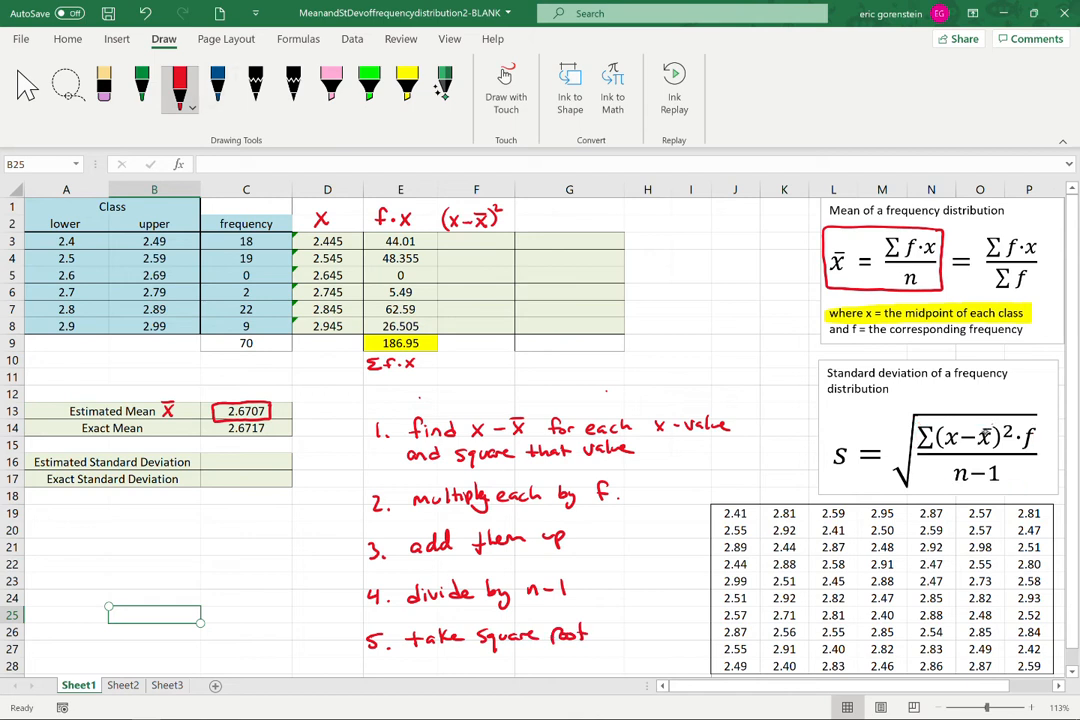
pyautogui.moveTo(967, 407)
pyautogui.mouseDown()
pyautogui.moveTo(880, 473)
pyautogui.moveTo(960, 490)
pyautogui.moveTo(1047, 460)
pyautogui.moveTo(967, 407)
pyautogui.mouseUp()
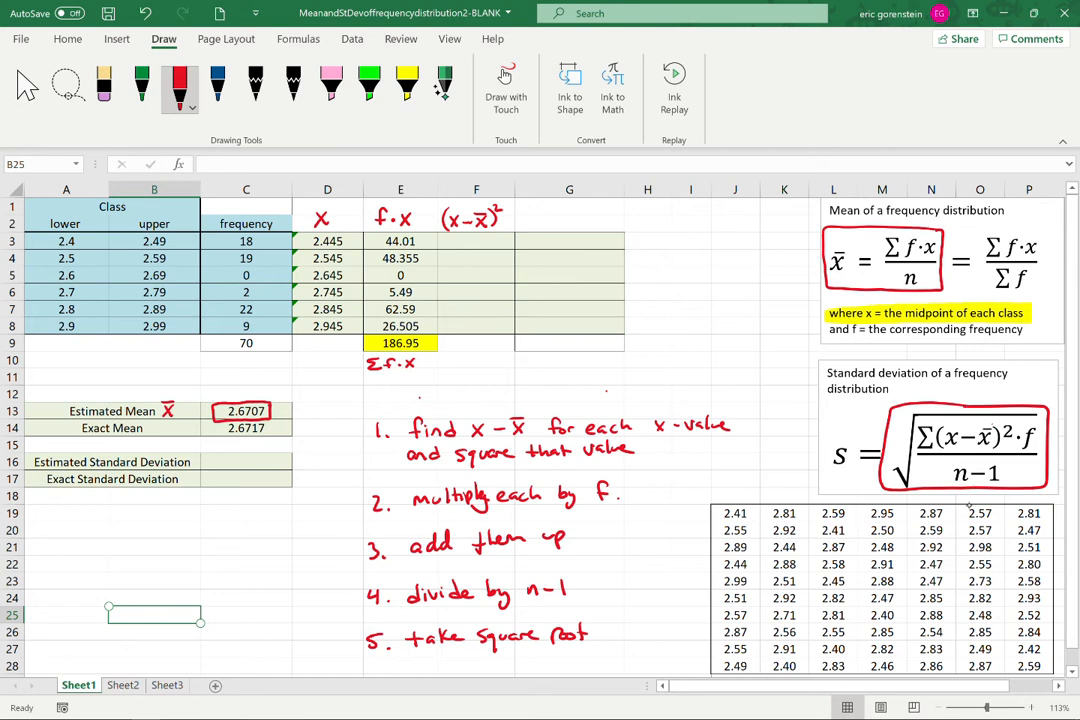
pyautogui.hotkey('ctrl', 'z')
# Erase all five handwritten step notes below the table
pyautogui.moveTo(608, 450)
pyautogui.mouseDown()
pyautogui.moveTo(603, 436)
pyautogui.moveTo(408, 450)
pyautogui.moveTo(364, 437)
pyautogui.moveTo(385, 495)
pyautogui.moveTo(615, 494)
pyautogui.moveTo(554, 472)
pyautogui.moveTo(617, 466)
pyautogui.moveTo(690, 430)
pyautogui.moveTo(713, 434)
pyautogui.moveTo(600, 398)
pyautogui.moveTo(430, 433)
pyautogui.mouseUp()
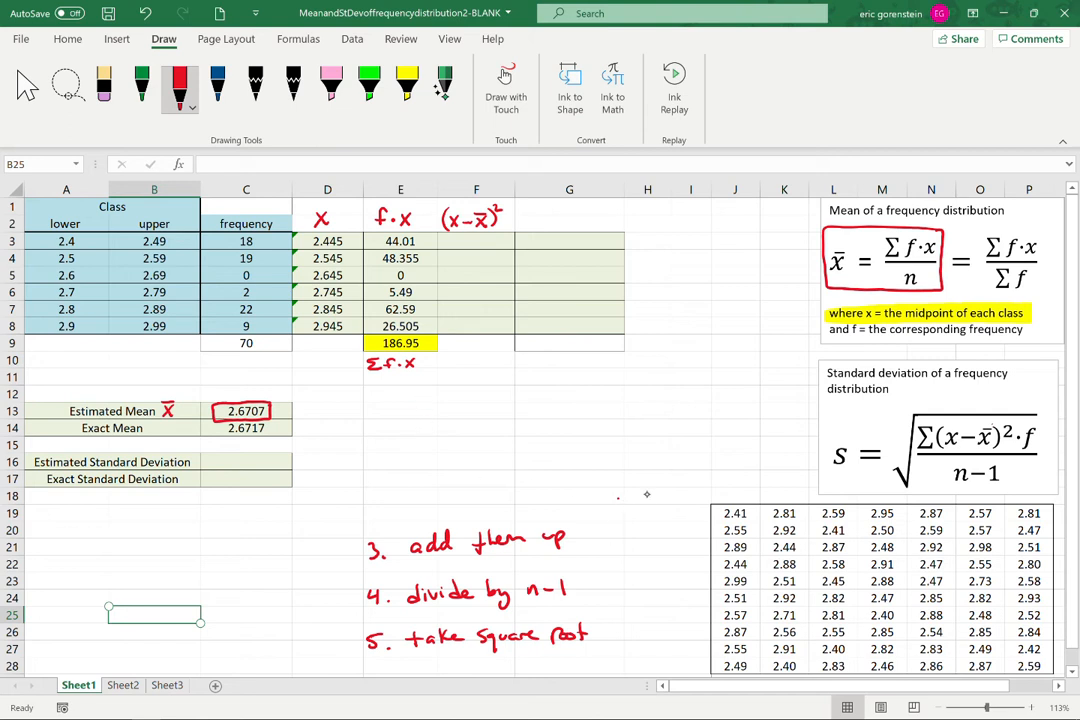
pyautogui.moveTo(644, 494)
pyautogui.mouseDown()
pyautogui.moveTo(453, 549)
pyautogui.moveTo(530, 540)
pyautogui.moveTo(400, 552)
pyautogui.moveTo(441, 548)
pyautogui.moveTo(483, 594)
pyautogui.moveTo(424, 582)
pyautogui.moveTo(511, 582)
pyautogui.moveTo(410, 638)
pyautogui.moveTo(365, 640)
pyautogui.moveTo(506, 647)
pyautogui.mouseUp()
pyautogui.moveTo(578, 632); pyautogui.dragTo(590, 633)
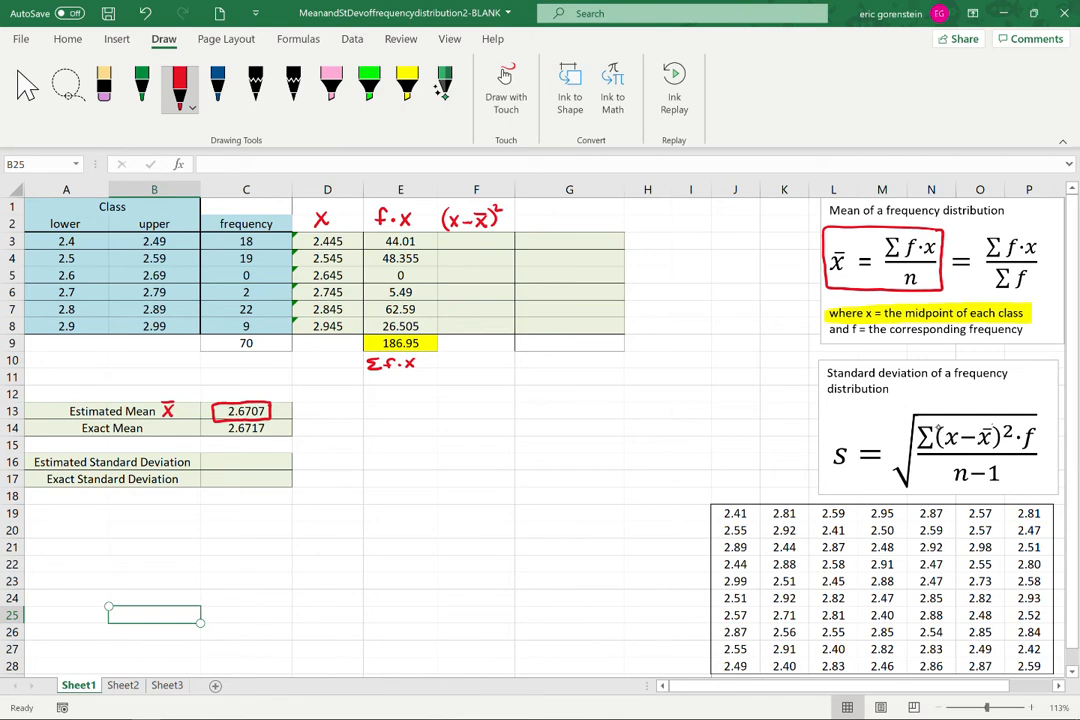
# Box (x−x̄)² in the standard deviation formula in red and highlight the first x value and the estimated mean in yellow
pyautogui.moveTo(936, 424)
pyautogui.mouseDown()
pyautogui.moveTo(938, 455)
pyautogui.moveTo(980, 456)
pyautogui.moveTo(1012, 424)
pyautogui.moveTo(938, 424)
pyautogui.mouseUp()
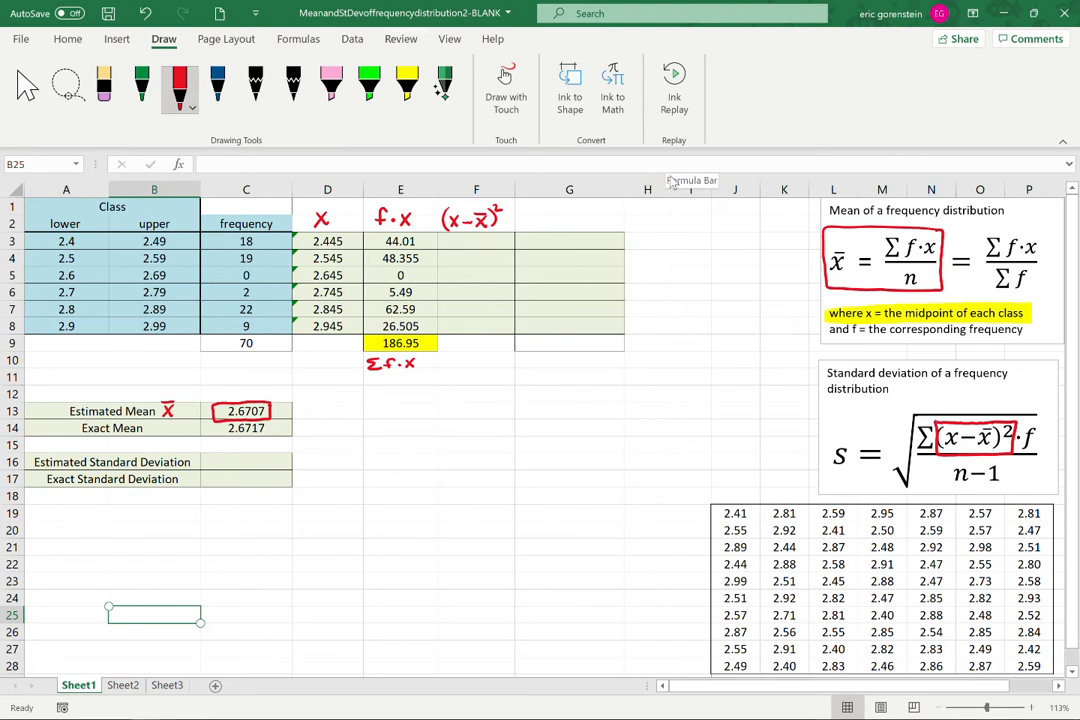
pyautogui.click(406, 85)
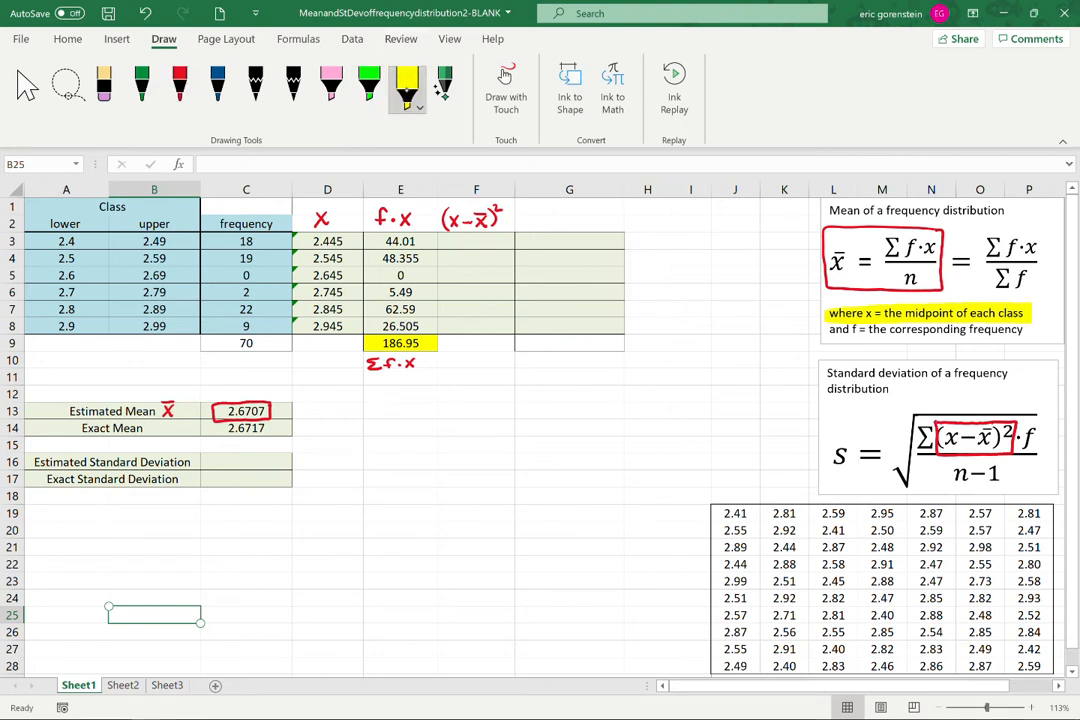
pyautogui.moveTo(302, 238); pyautogui.dragTo(352, 236)
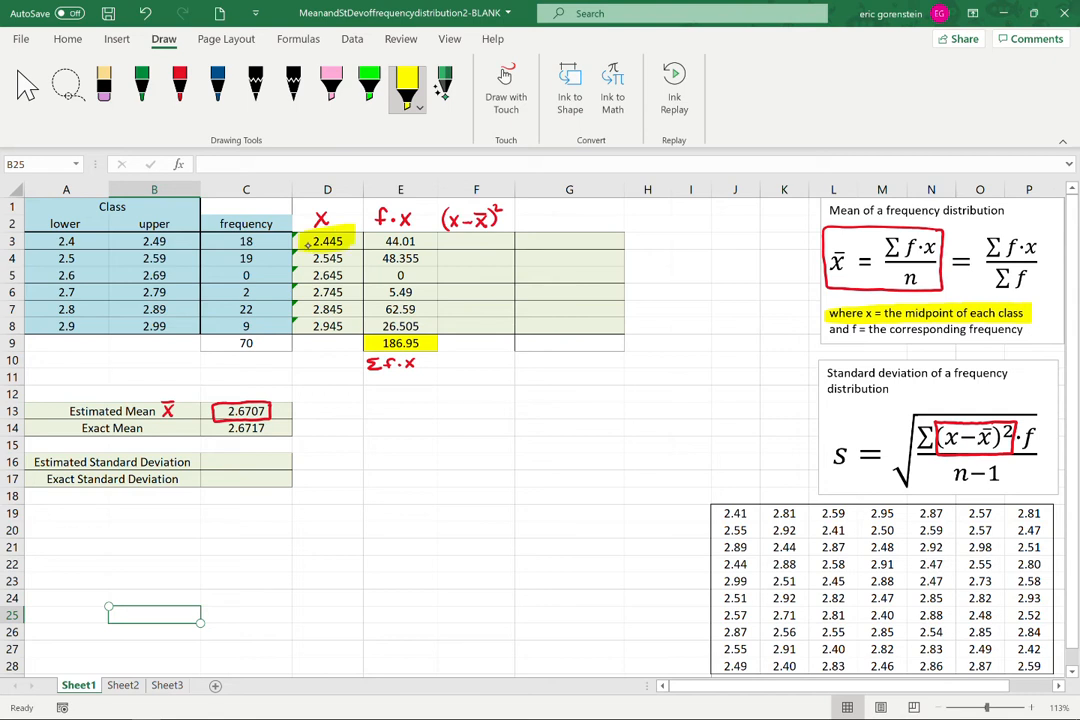
pyautogui.moveTo(216, 402); pyautogui.dragTo(214, 411)
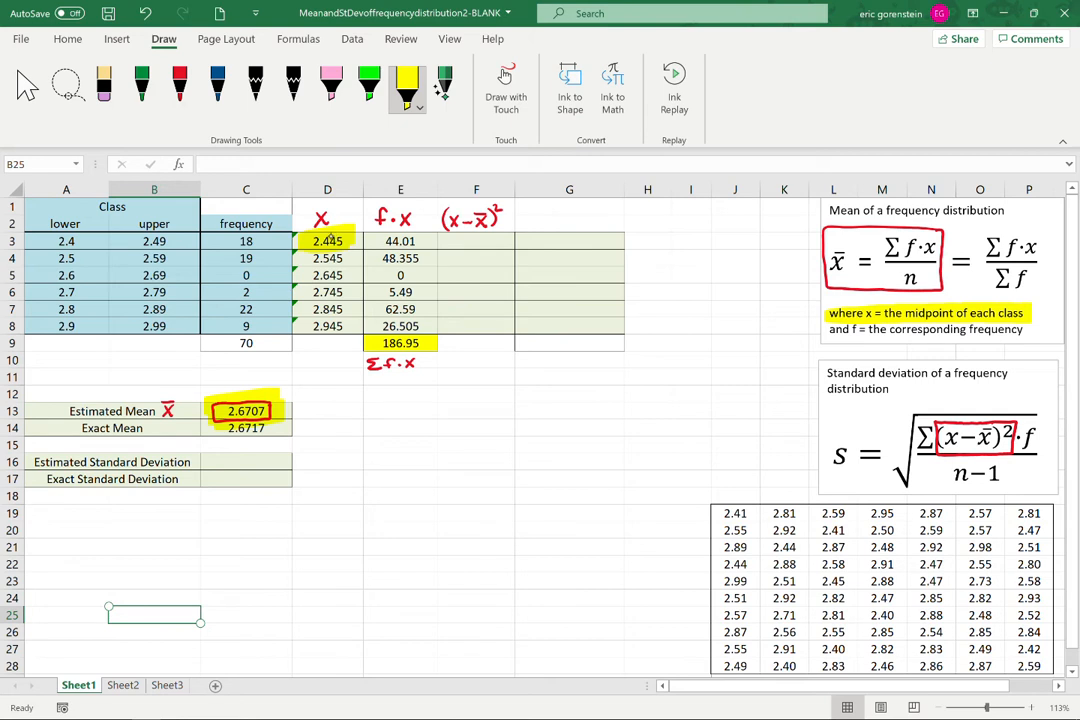
# Draw red arrows from the first few x values down to the estimated mean
pyautogui.click(179, 85)
pyautogui.moveTo(319, 251)
pyautogui.mouseDown()
pyautogui.moveTo(257, 384)
pyautogui.moveTo(274, 377)
pyautogui.mouseUp()
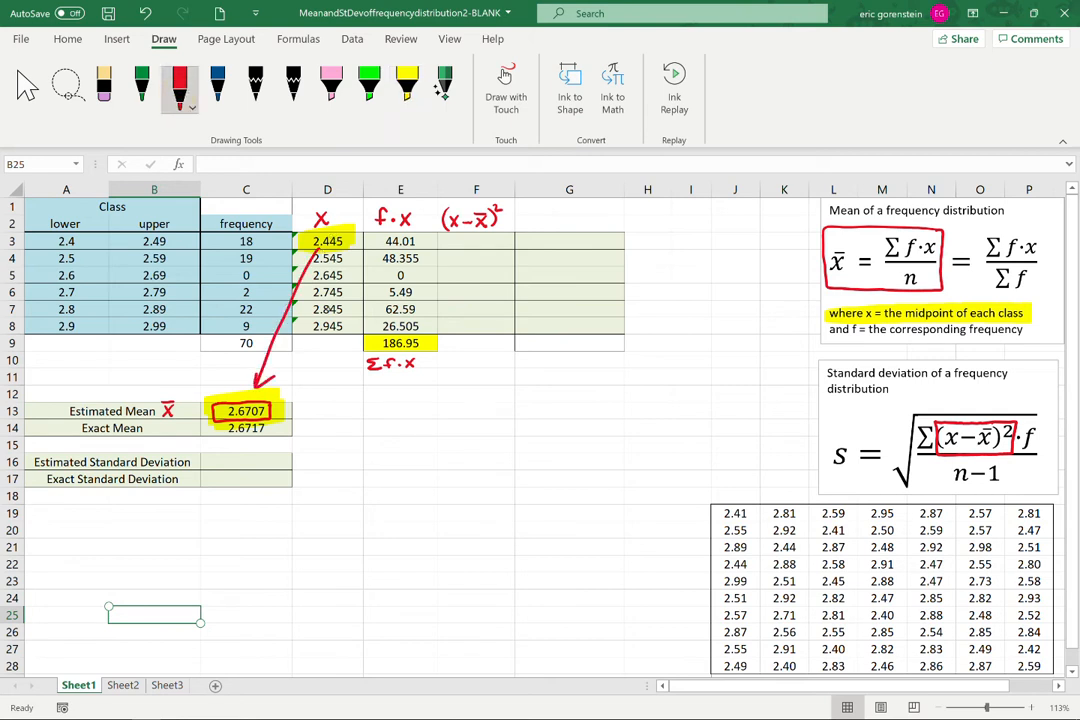
pyautogui.moveTo(334, 266); pyautogui.dragTo(273, 374)
pyautogui.moveTo(278, 356)
pyautogui.mouseDown()
pyautogui.moveTo(273, 379)
pyautogui.moveTo(289, 368)
pyautogui.mouseUp()
pyautogui.moveTo(332, 296); pyautogui.dragTo(287, 384)
pyautogui.moveTo(284, 373); pyautogui.dragTo(287, 386)
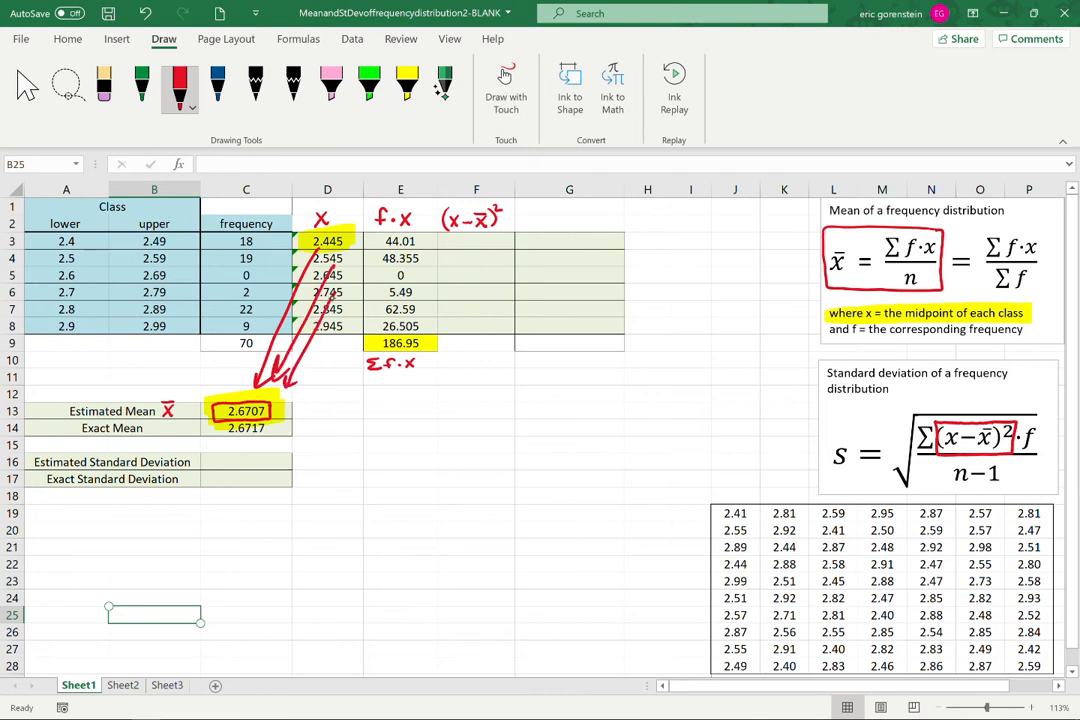
# Remove the arrows, yellow highlights and small box from the x value and estimated mean, and redraw a larger red box around the estimated mean
pyautogui.hotkey('ctrl', 'z')
pyautogui.hotkey('ctrl', 'z')
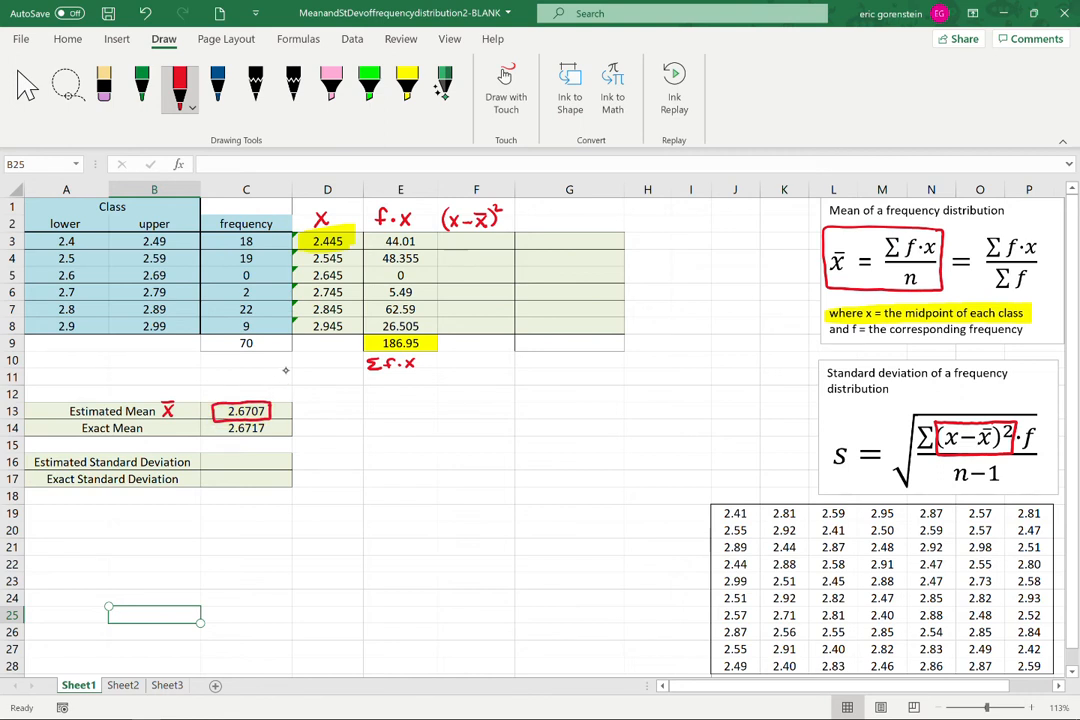
pyautogui.hotkey('ctrl', 'z')
pyautogui.hotkey('ctrl', 'z')
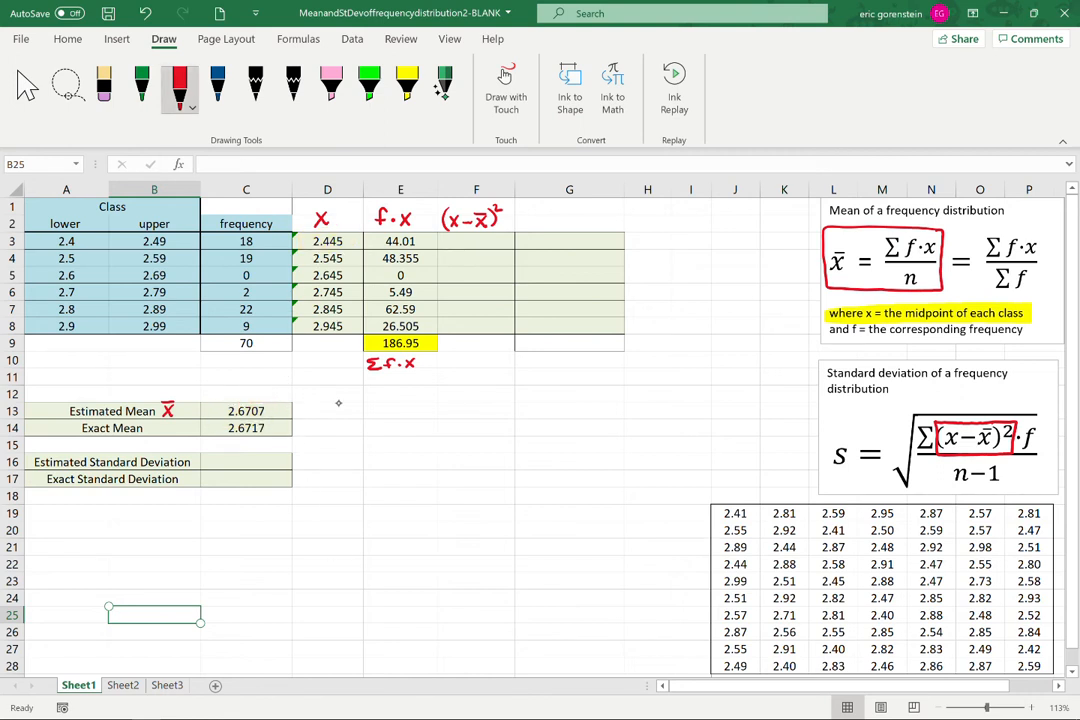
pyautogui.moveTo(196, 400)
pyautogui.mouseDown()
pyautogui.moveTo(231, 424)
pyautogui.moveTo(293, 424)
pyautogui.moveTo(283, 398)
pyautogui.moveTo(221, 398)
pyautogui.mouseUp()
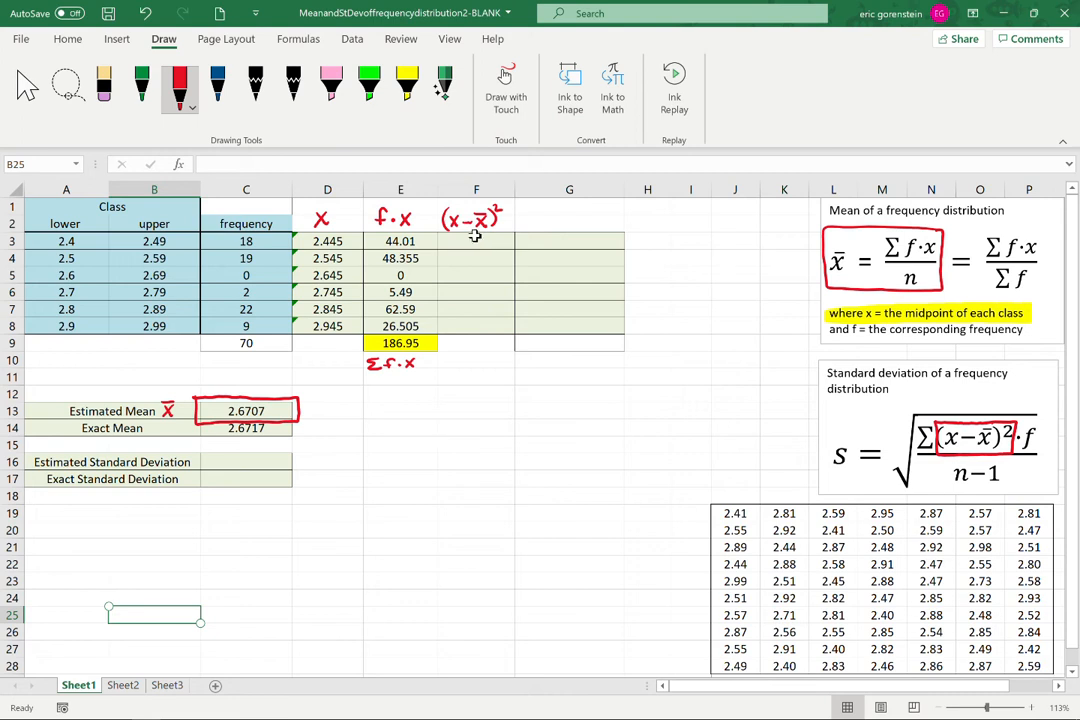
# Enter the formula =(D3-C13)^2 in cell F3, the first row of the (x−x̄)² column
pyautogui.click(477, 241)
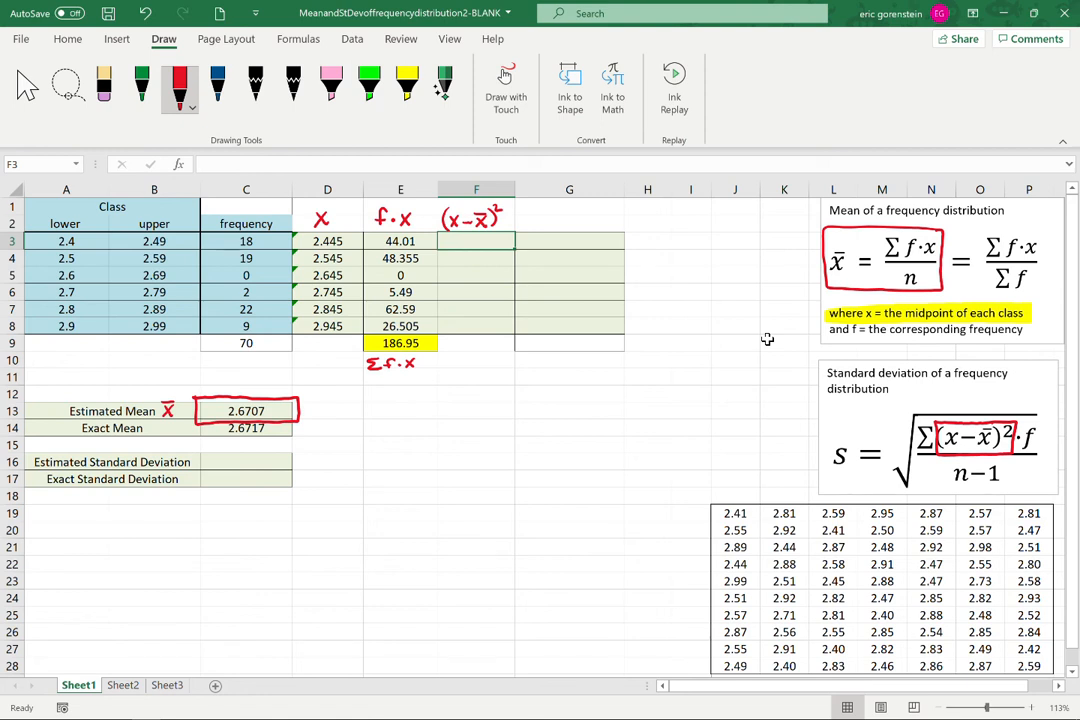
pyautogui.write('=')
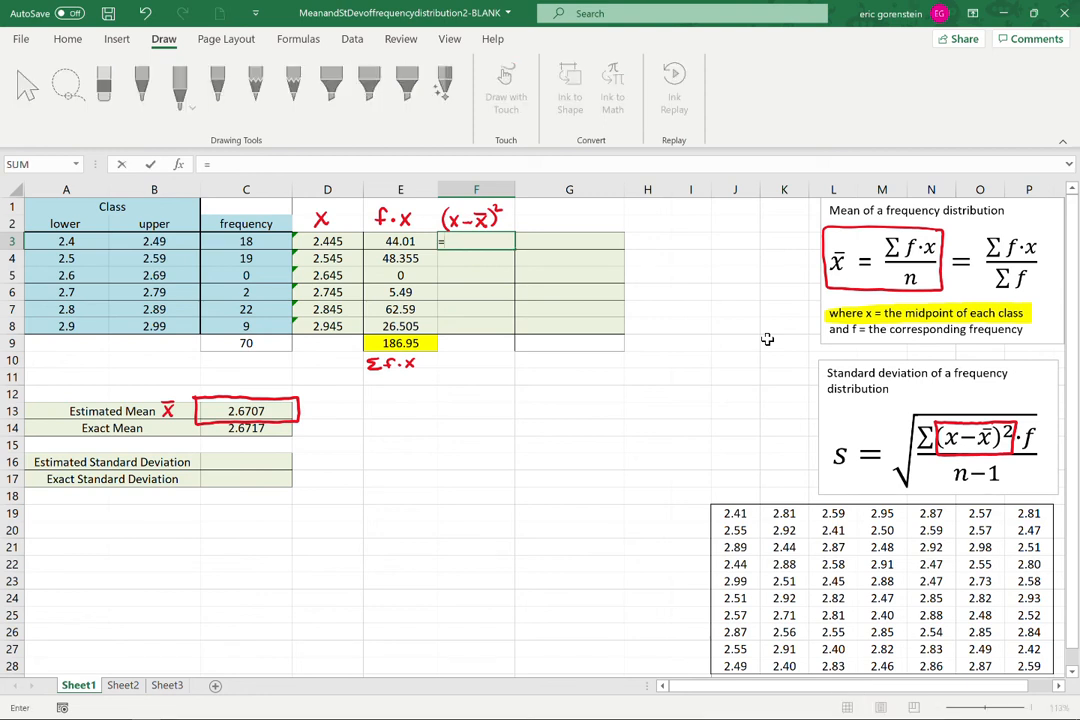
pyautogui.write('(')
pyautogui.click(320, 243)
pyautogui.write('-')
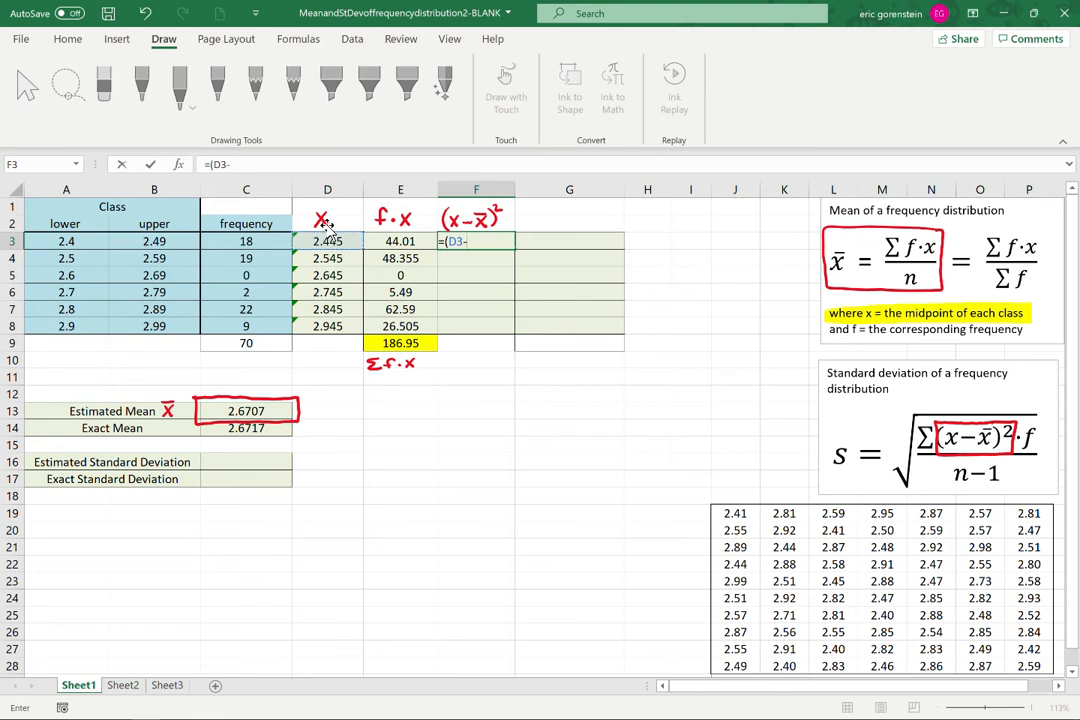
pyautogui.click(235, 411)
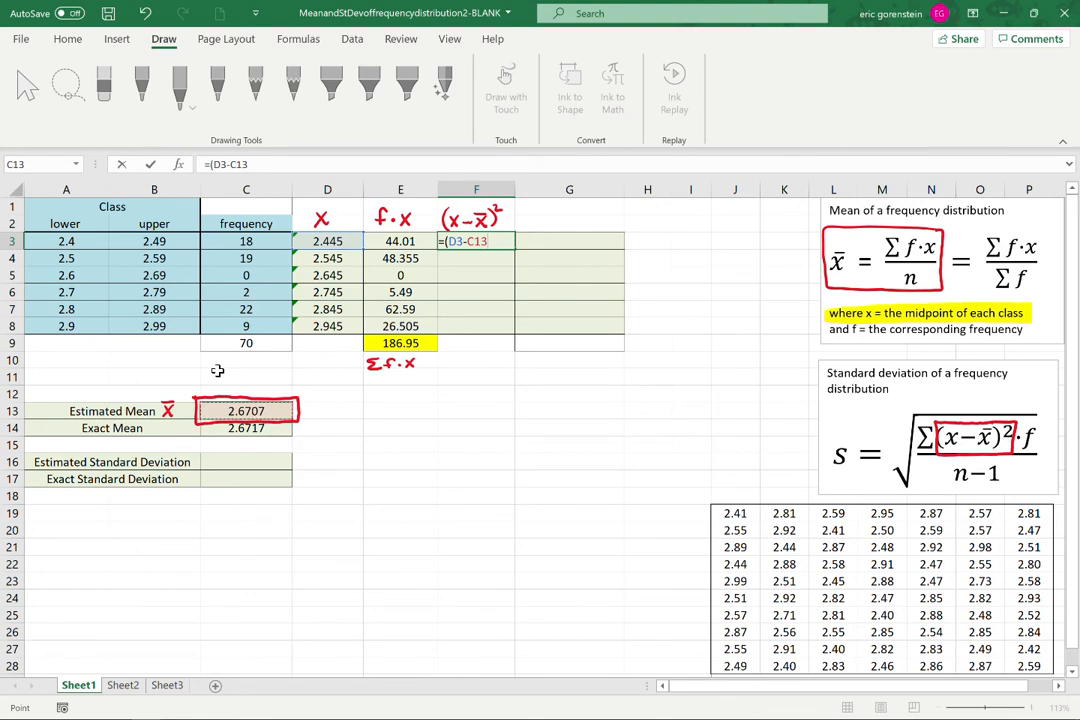
pyautogui.write(')^2')
pyautogui.press('Return')
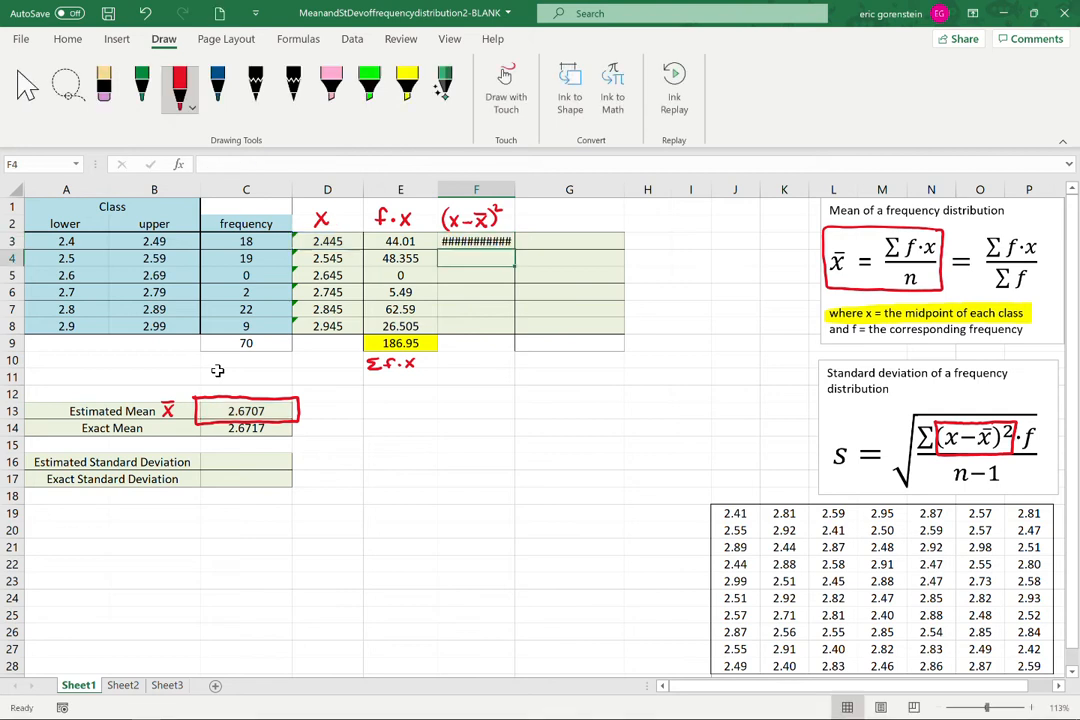
# Set the number format of F3 to General and view the list of available number formats
pyautogui.click(485, 242)
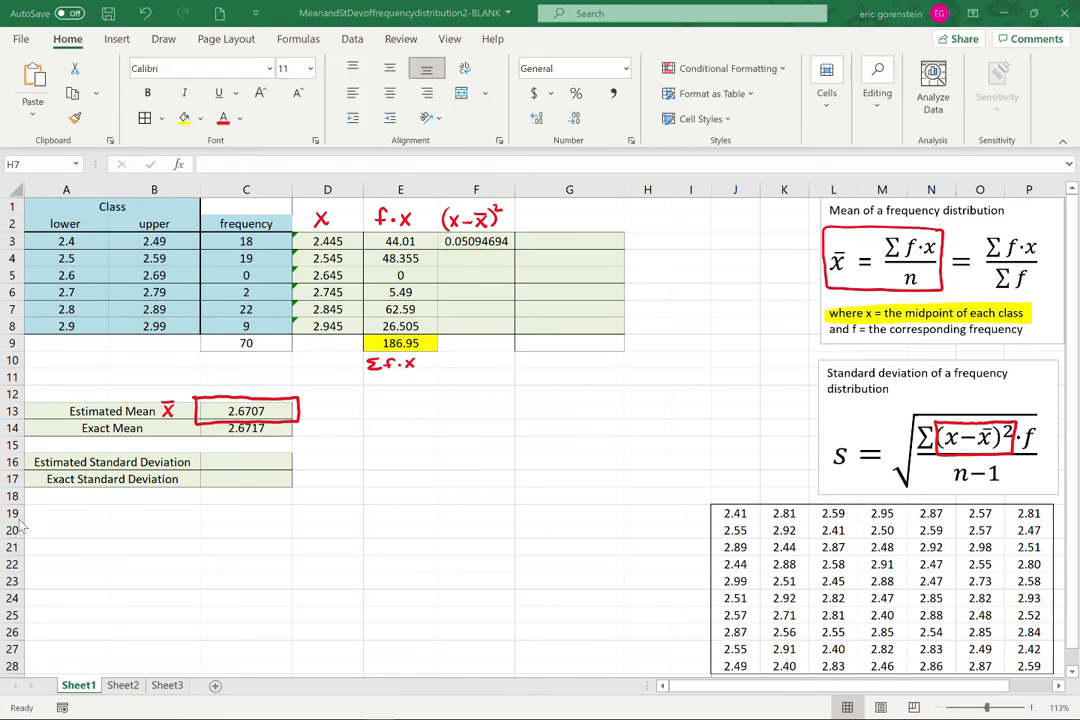
pyautogui.click(617, 68)
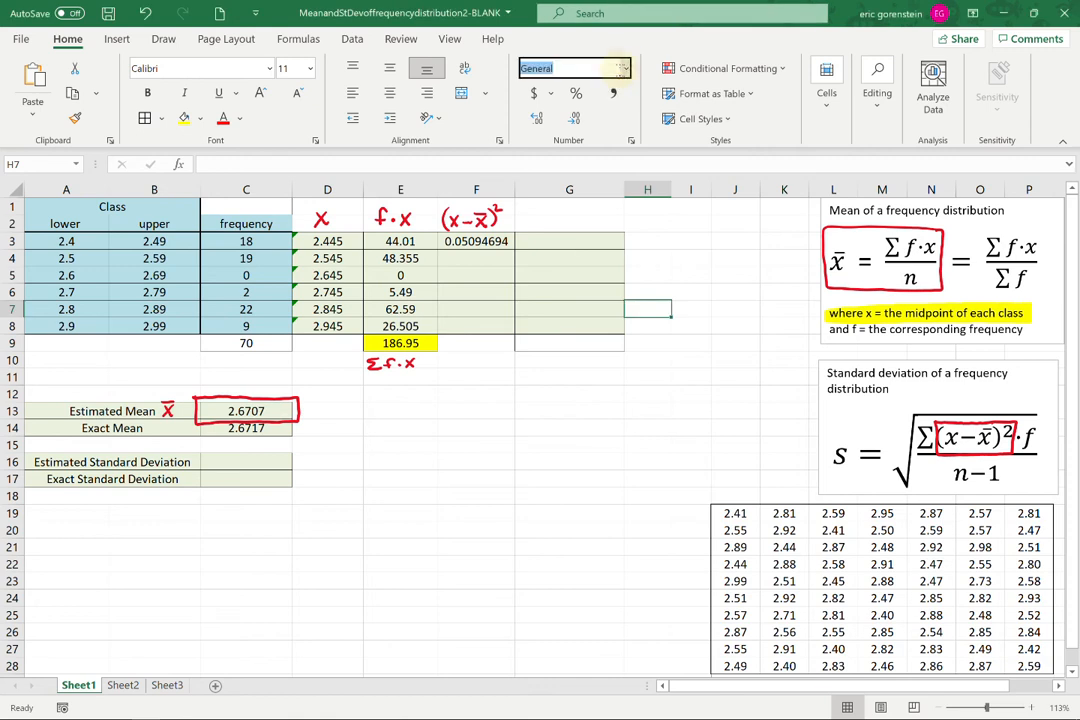
pyautogui.click(624, 68)
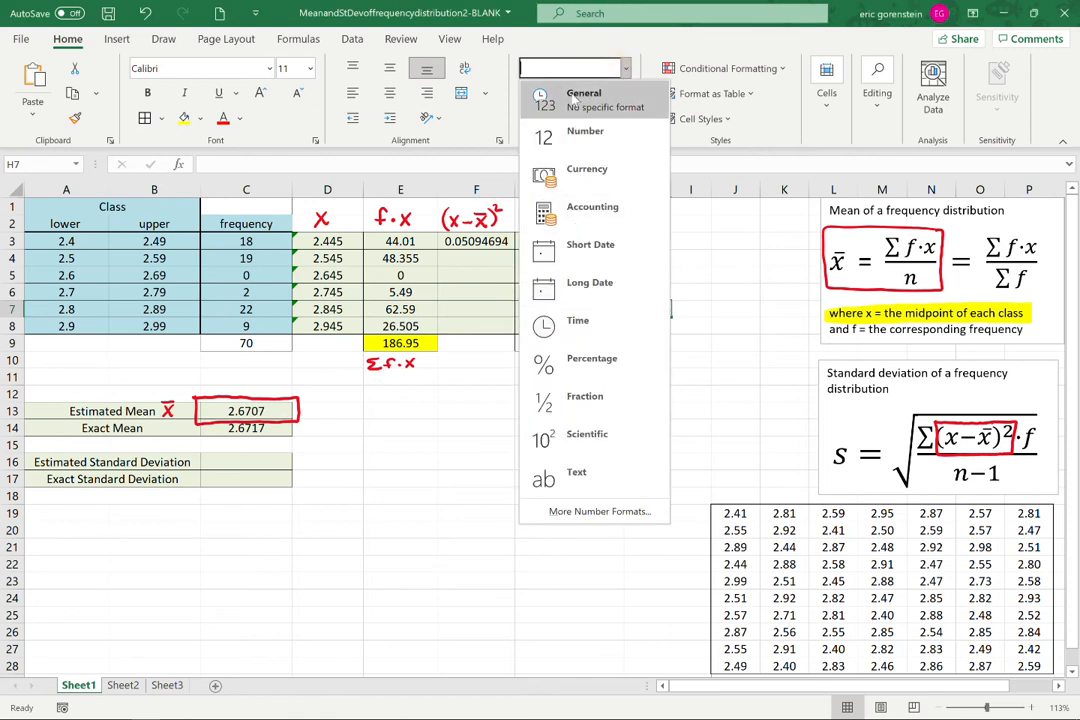
pyautogui.click(441, 393)
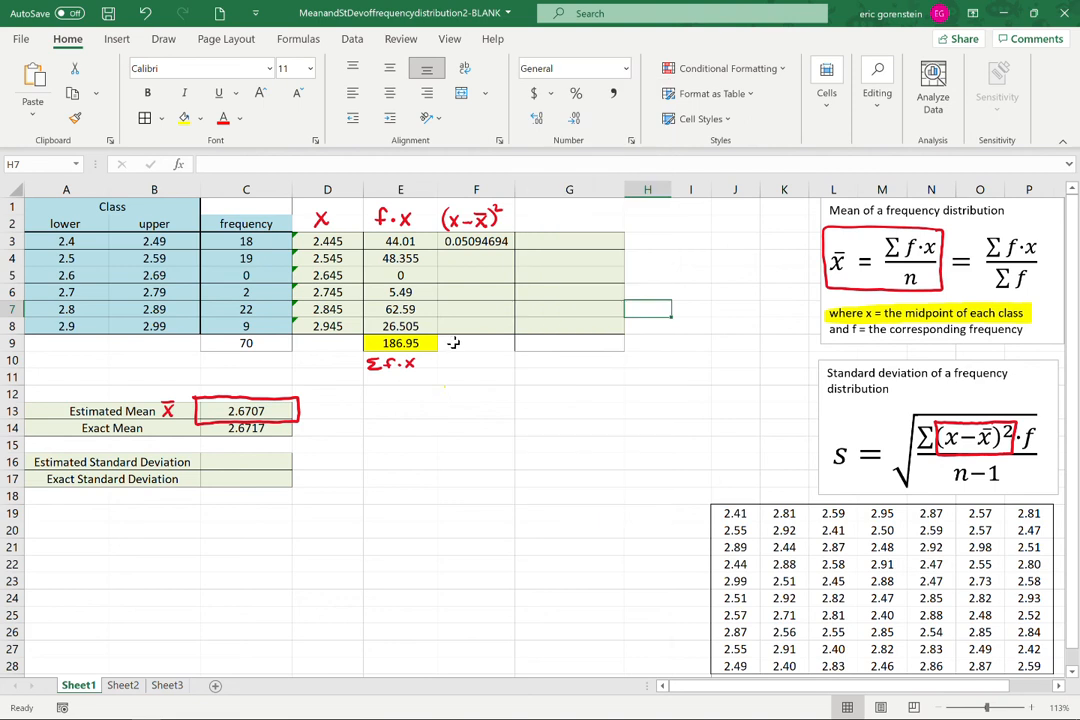
pyautogui.click(463, 241)
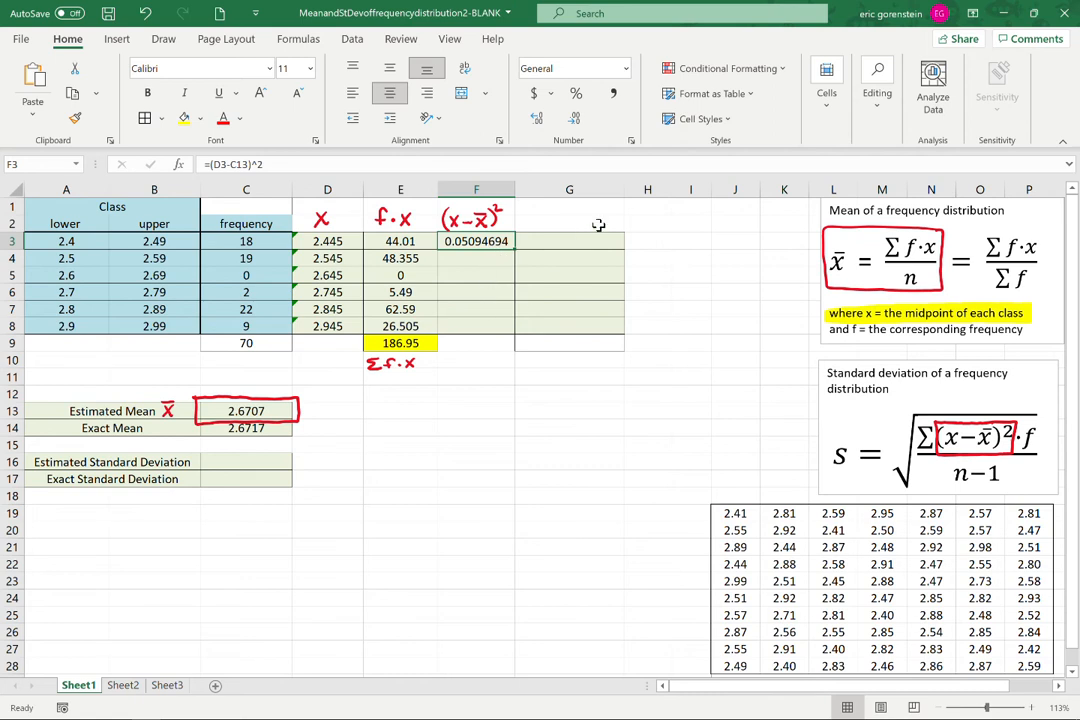
# Draw a red arrow from F3 to the area below the table and handwrite "=(D3-C13)^2" there
pyautogui.click(163, 38)
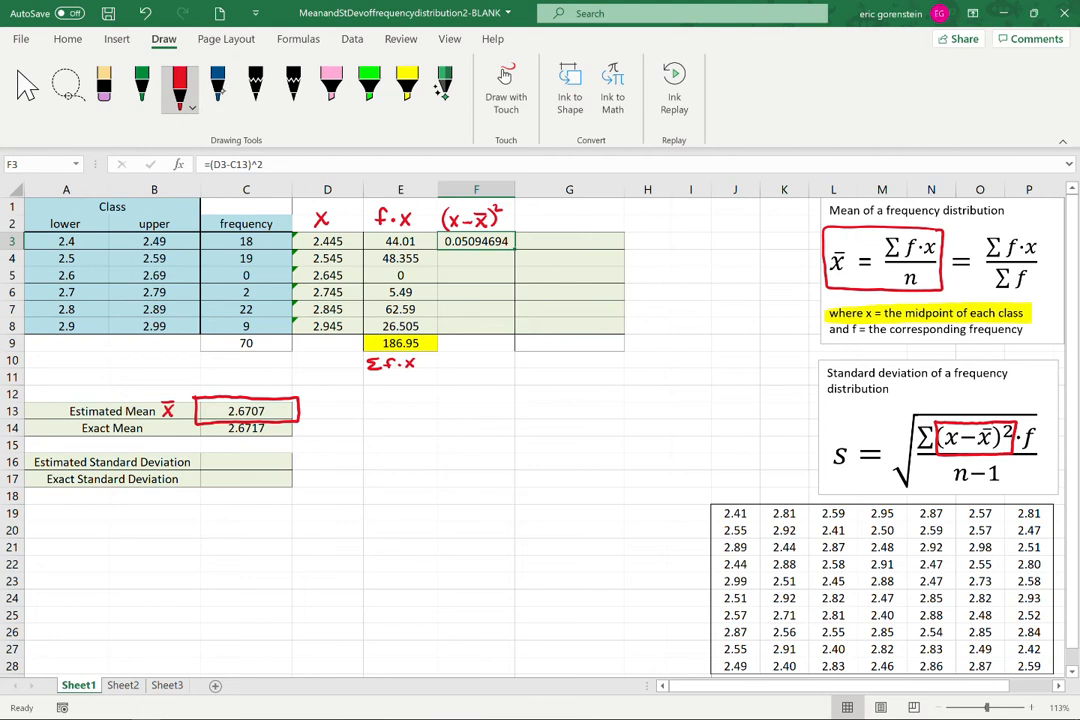
pyautogui.moveTo(518, 241)
pyautogui.mouseDown()
pyautogui.moveTo(548, 243)
pyautogui.moveTo(563, 300)
pyautogui.moveTo(499, 408)
pyautogui.mouseUp()
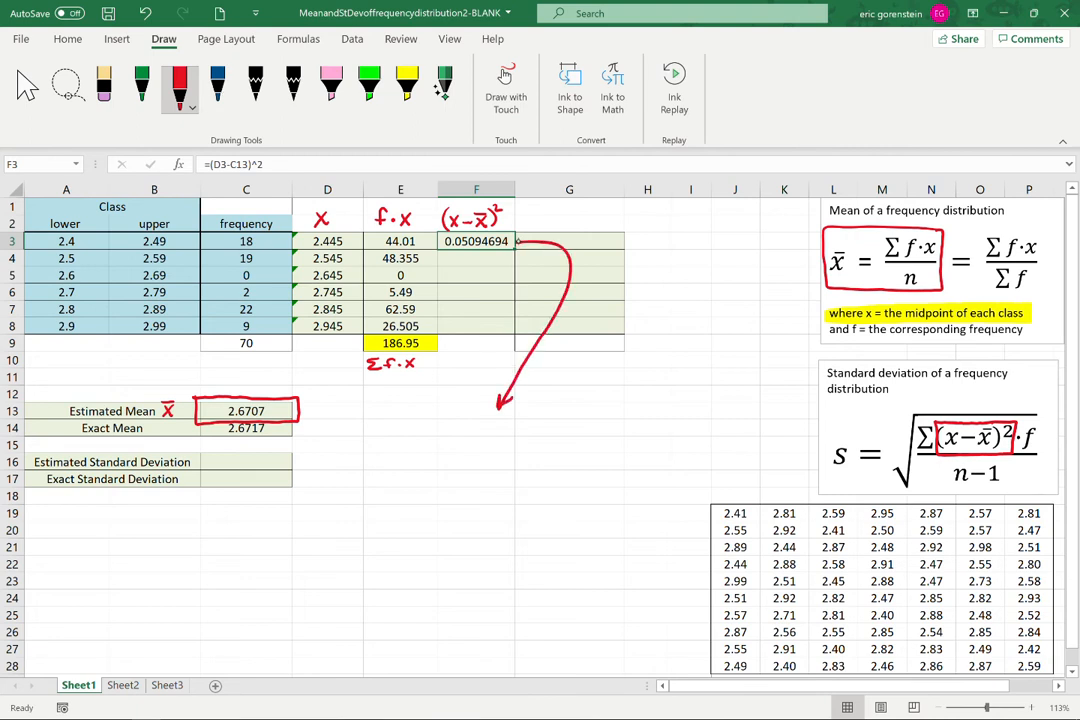
pyautogui.moveTo(380, 450)
pyautogui.mouseDown()
pyautogui.moveTo(412, 458)
pyautogui.moveTo(421, 481)
pyautogui.mouseUp()
pyautogui.moveTo(431, 443)
pyautogui.mouseDown()
pyautogui.moveTo(431, 466)
pyautogui.moveTo(455, 465)
pyautogui.mouseUp()
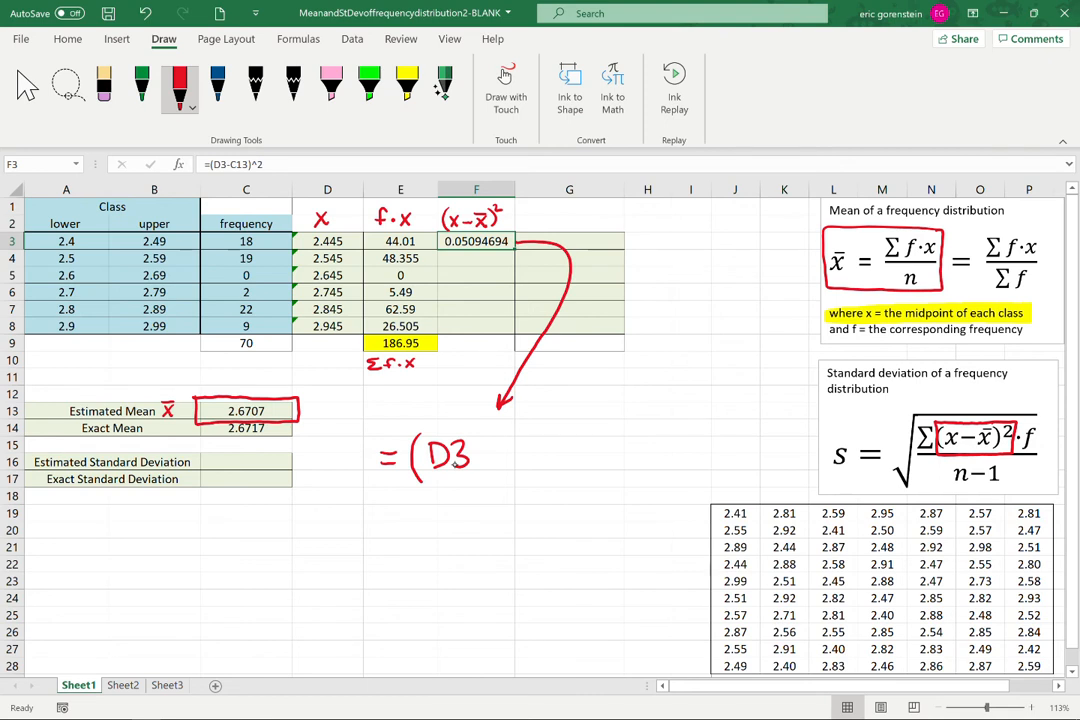
pyautogui.moveTo(488, 455); pyautogui.dragTo(504, 454)
pyautogui.moveTo(541, 446)
pyautogui.mouseDown()
pyautogui.moveTo(540, 465)
pyautogui.moveTo(560, 445)
pyautogui.moveTo(560, 464)
pyautogui.moveTo(601, 478)
pyautogui.moveTo(646, 459)
pyautogui.moveTo(689, 463)
pyautogui.mouseUp()
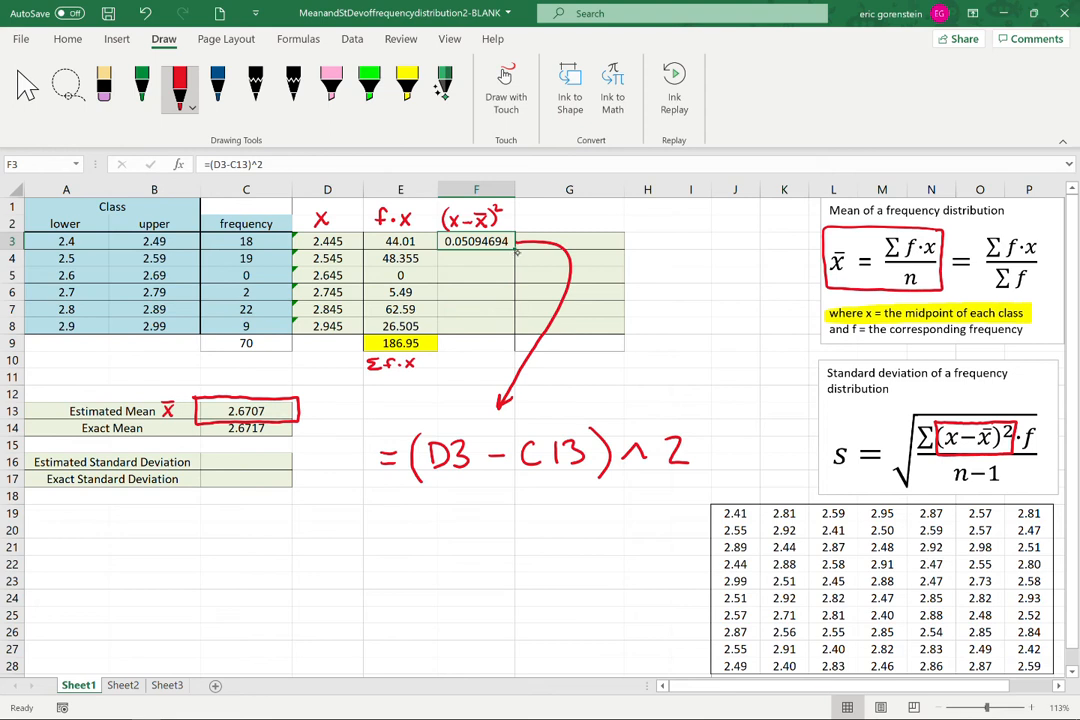
# Handwrite "=(D4-C14)^2" in red below the first formula with arrows between the references, and circle the second x value
pyautogui.moveTo(480, 259); pyautogui.dragTo(477, 297)
pyautogui.hotkey('ctrl', 'z')
pyautogui.moveTo(434, 500)
pyautogui.mouseDown()
pyautogui.moveTo(447, 500)
pyautogui.moveTo(427, 553)
pyautogui.moveTo(457, 549)
pyautogui.moveTo(423, 562)
pyautogui.mouseUp()
pyautogui.moveTo(482, 543); pyautogui.dragTo(497, 543)
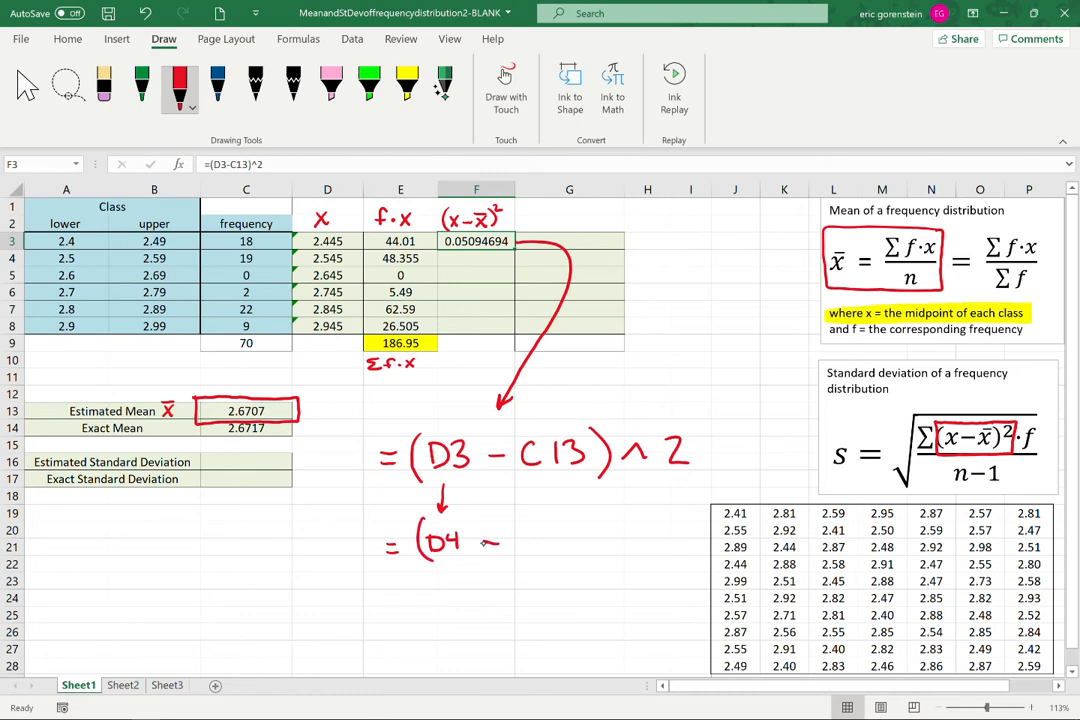
pyautogui.moveTo(343, 253)
pyautogui.mouseDown()
pyautogui.moveTo(310, 251)
pyautogui.moveTo(306, 265)
pyautogui.moveTo(346, 257)
pyautogui.mouseUp()
pyautogui.moveTo(553, 484); pyautogui.dragTo(553, 510)
pyautogui.moveTo(546, 500)
pyautogui.mouseDown()
pyautogui.moveTo(560, 500)
pyautogui.moveTo(541, 549)
pyautogui.moveTo(569, 541)
pyautogui.mouseUp()
pyautogui.moveTo(565, 530)
pyautogui.mouseDown()
pyautogui.moveTo(578, 561)
pyautogui.moveTo(656, 541)
pyautogui.mouseUp()
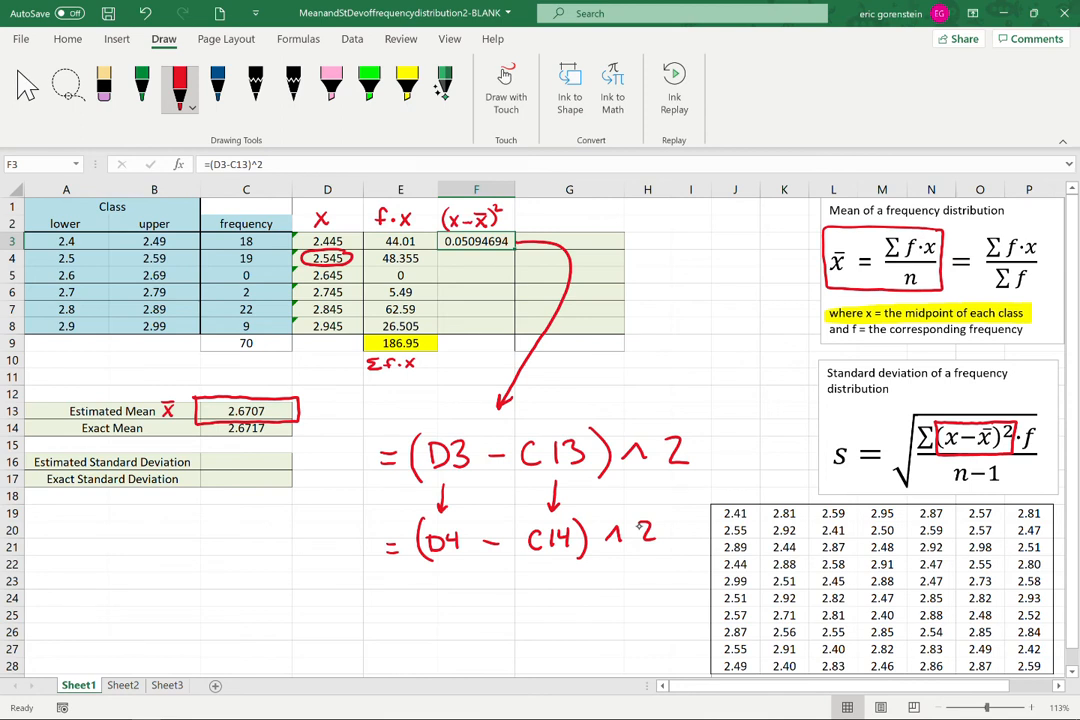
# Handwrite "=(D5-C15)^2" in red as the third formula, with arrows from the row above and continuing downward
pyautogui.moveTo(441, 563)
pyautogui.mouseDown()
pyautogui.moveTo(441, 590)
pyautogui.moveTo(448, 579)
pyautogui.mouseUp()
pyautogui.moveTo(401, 616); pyautogui.dragTo(437, 633)
pyautogui.moveTo(437, 608)
pyautogui.mouseDown()
pyautogui.moveTo(439, 632)
pyautogui.moveTo(462, 609)
pyautogui.mouseUp()
pyautogui.moveTo(462, 609)
pyautogui.mouseDown()
pyautogui.moveTo(461, 631)
pyautogui.moveTo(429, 636)
pyautogui.mouseUp()
pyautogui.moveTo(503, 617); pyautogui.dragTo(490, 619)
pyautogui.moveTo(551, 564)
pyautogui.mouseDown()
pyautogui.moveTo(551, 587)
pyautogui.moveTo(560, 577)
pyautogui.mouseUp()
pyautogui.moveTo(544, 607)
pyautogui.mouseDown()
pyautogui.moveTo(534, 614)
pyautogui.moveTo(561, 626)
pyautogui.moveTo(571, 601)
pyautogui.moveTo(582, 628)
pyautogui.moveTo(648, 615)
pyautogui.mouseUp()
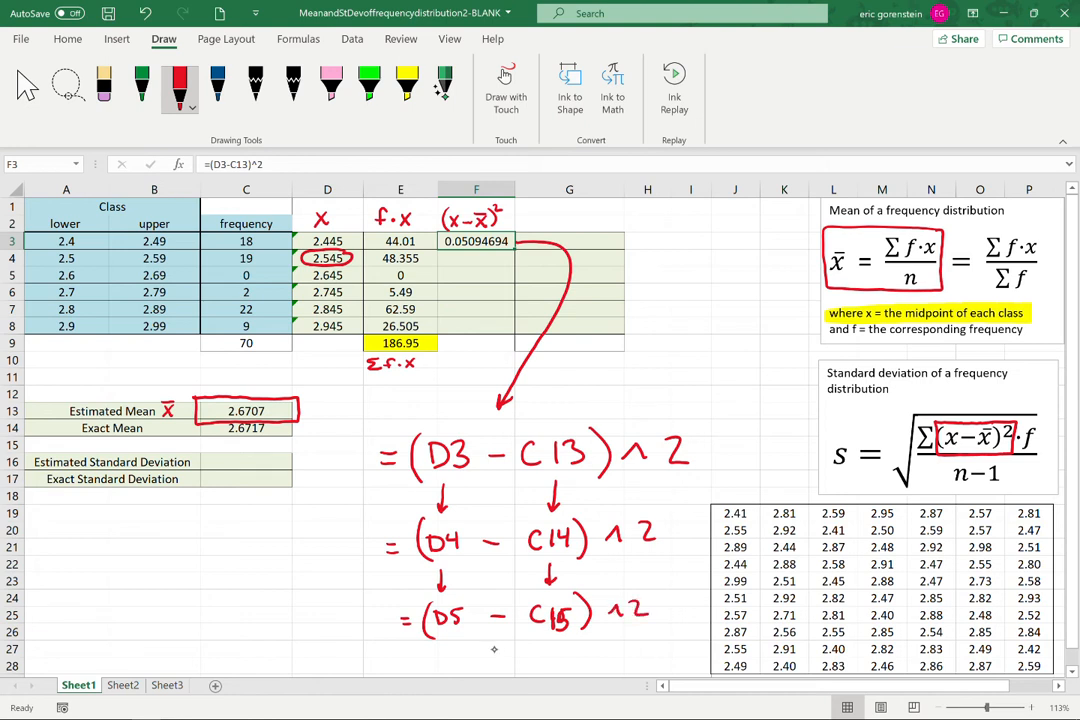
pyautogui.moveTo(452, 644); pyautogui.dragTo(452, 659)
pyautogui.moveTo(448, 654); pyautogui.dragTo(457, 654)
# Check off D3, D4 and D5 in green, circle C14 and C15, and add two green arrows near the Σf·x label
pyautogui.click(141, 85)
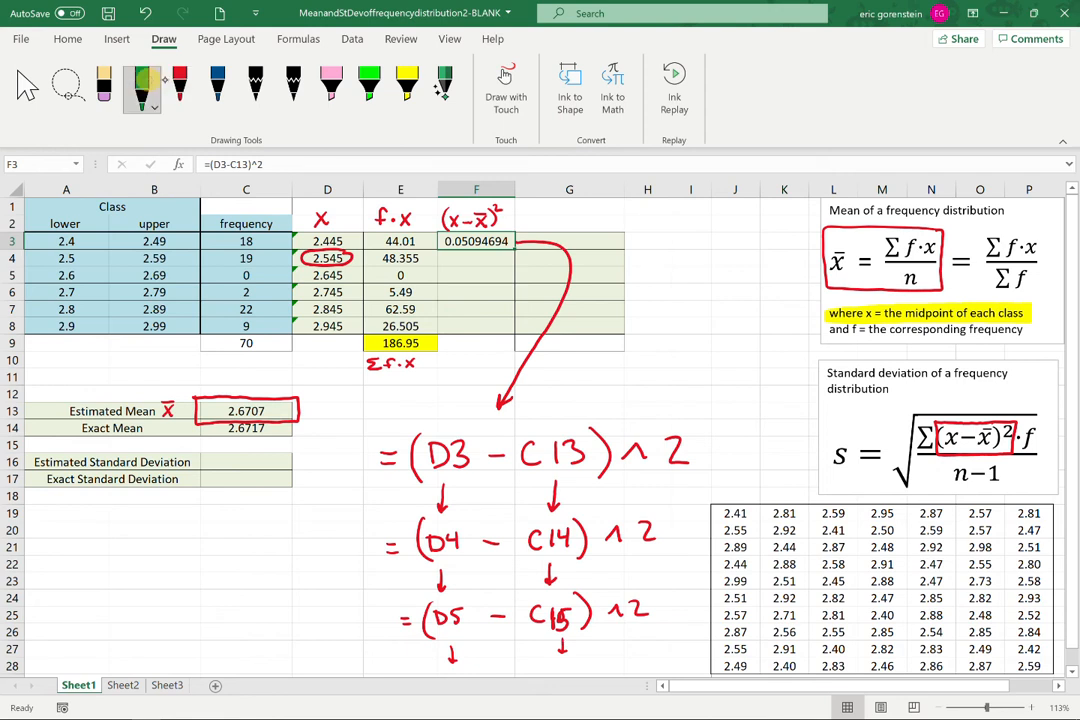
pyautogui.moveTo(418, 460); pyautogui.dragTo(445, 448)
pyautogui.moveTo(420, 540); pyautogui.dragTo(446, 530)
pyautogui.moveTo(418, 614); pyautogui.dragTo(437, 603)
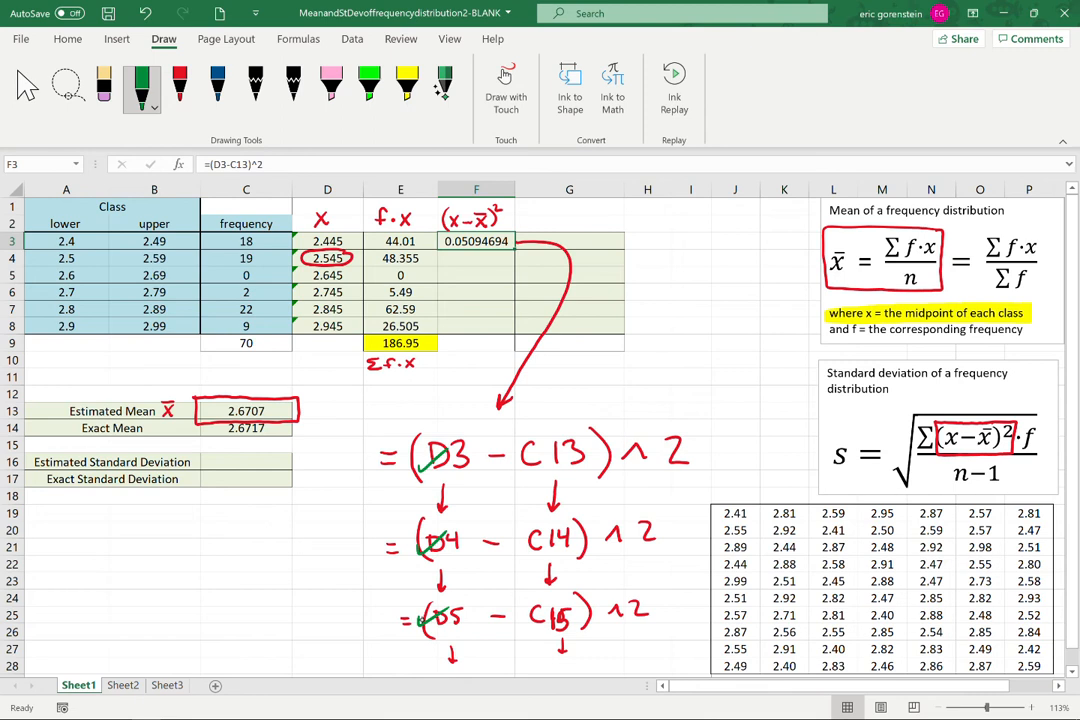
pyautogui.moveTo(575, 524); pyautogui.dragTo(578, 523)
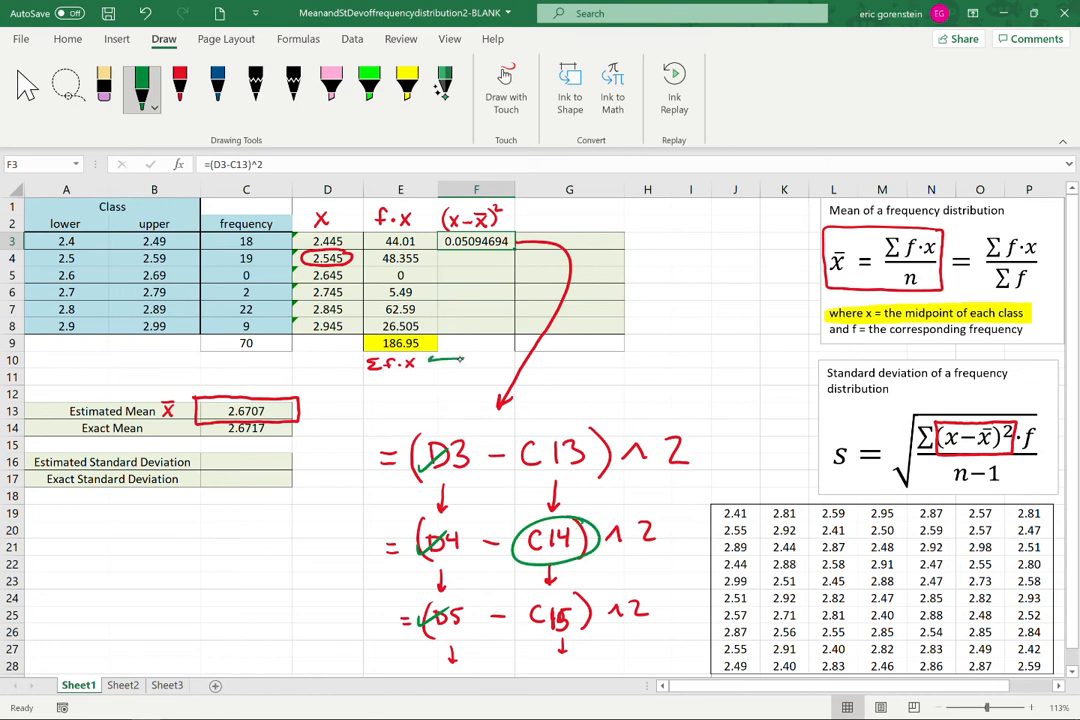
pyautogui.moveTo(606, 599)
pyautogui.mouseDown()
pyautogui.moveTo(528, 607)
pyautogui.moveTo(599, 603)
pyautogui.mouseUp()
pyautogui.moveTo(452, 379); pyautogui.dragTo(420, 380)
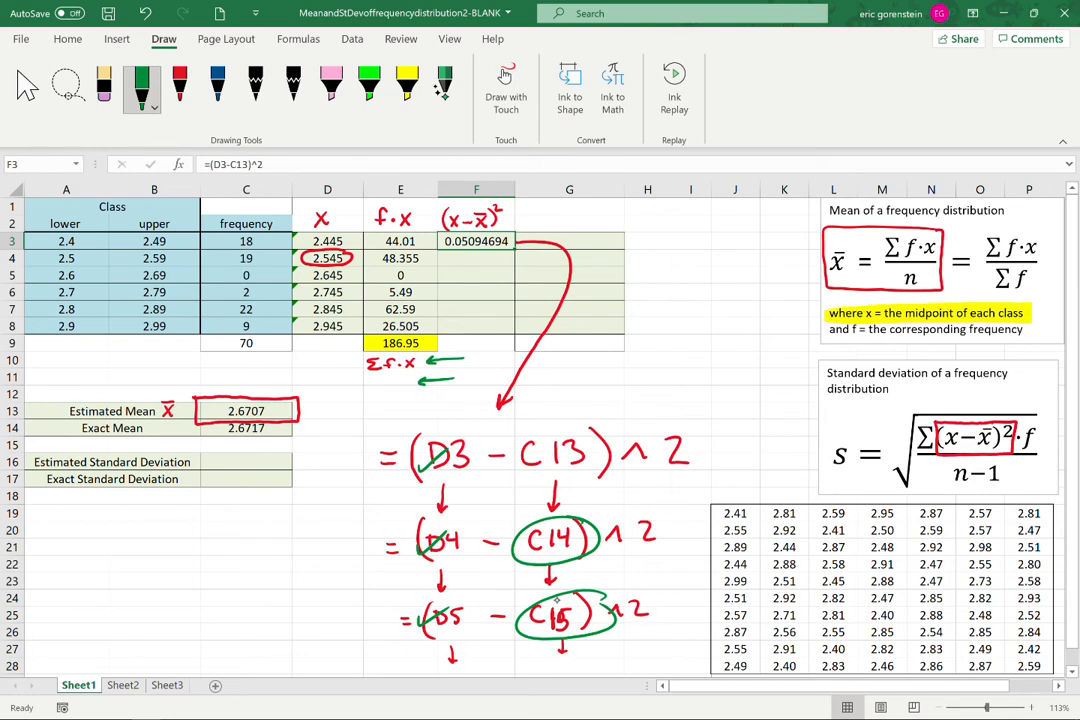
# Erase the second and third handwritten formulas, the green check marks, and the 13 in the first formula's C13
pyautogui.hotkey('ctrl', 'z')
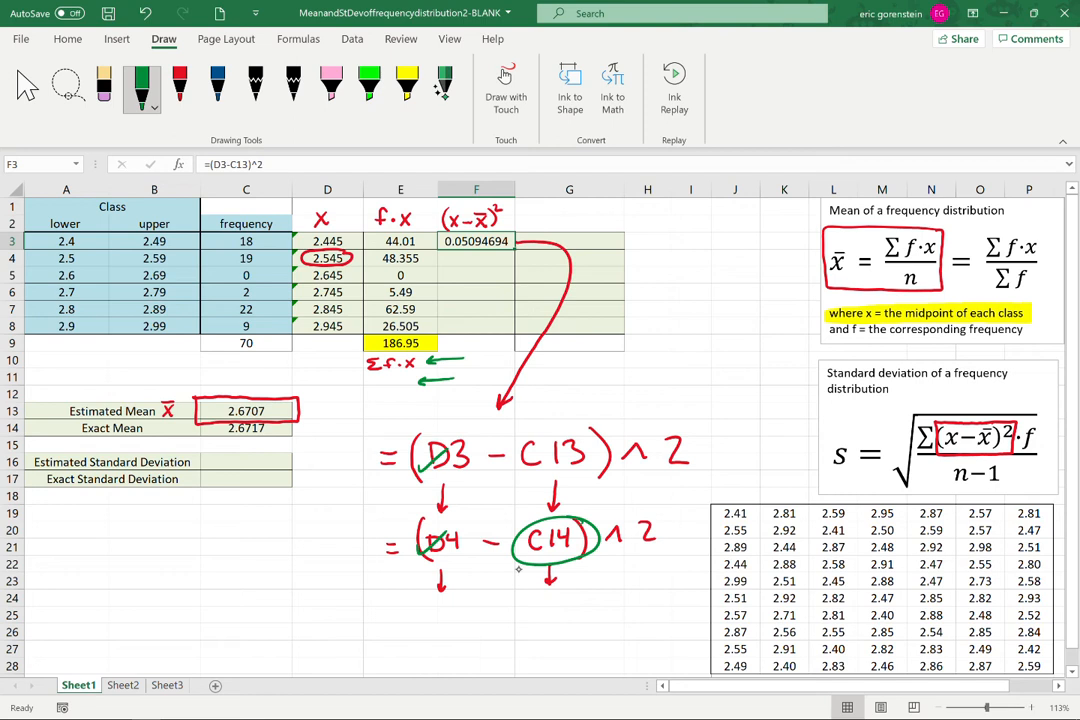
pyautogui.hotkey('ctrl', 'z')
pyautogui.hotkey('ctrl', 'z')
pyautogui.hotkey('ctrl', 'z')
pyautogui.hotkey('ctrl', 'z')
pyautogui.hotkey('ctrl', 'z')
pyautogui.hotkey('ctrl', 'z')
pyautogui.hotkey('ctrl', 'z')
pyautogui.hotkey('ctrl', 'z')
pyautogui.hotkey('ctrl', 'z')
pyautogui.hotkey('ctrl', 'z')
pyautogui.hotkey('ctrl', 'z')
pyautogui.hotkey('ctrl', 'z')
pyautogui.hotkey('ctrl', 'z')
pyautogui.hotkey('ctrl', 'z')
pyautogui.hotkey('ctrl', 'z')
pyautogui.hotkey('ctrl', 'z')
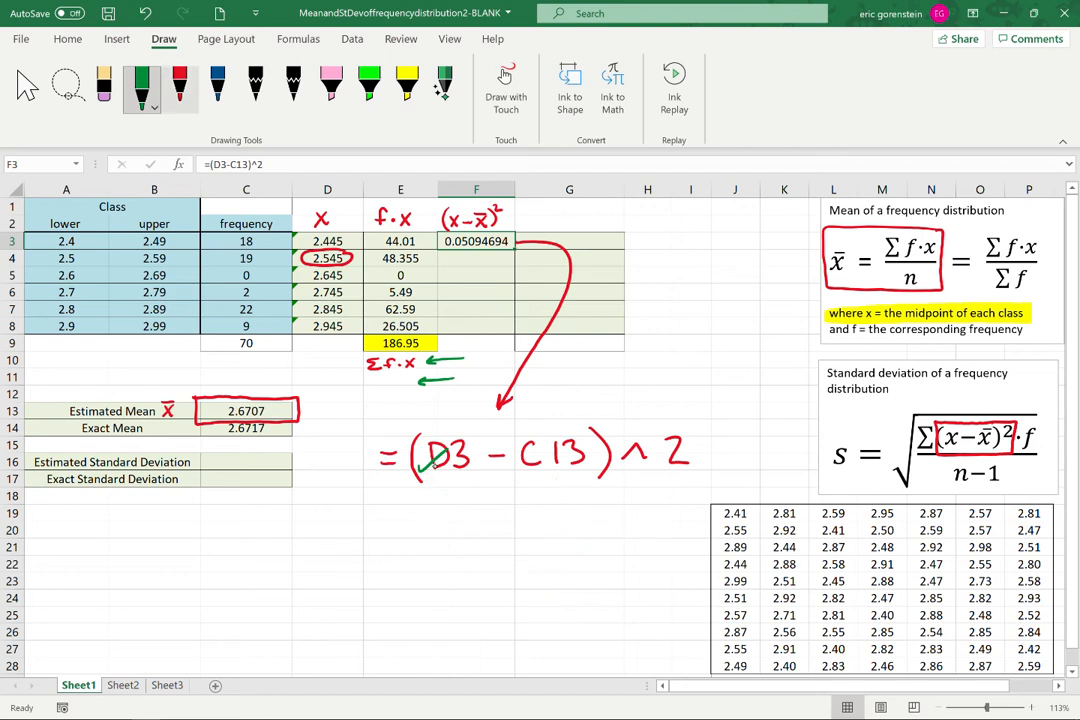
pyautogui.hotkey('ctrl', 'z')
pyautogui.hotkey('ctrl', 'z')
pyautogui.hotkey('ctrl', 'z')
# Rewrite the first formula's mean reference as C$13, with the 13 in red and the dollar sign in blue
pyautogui.click(217, 85)
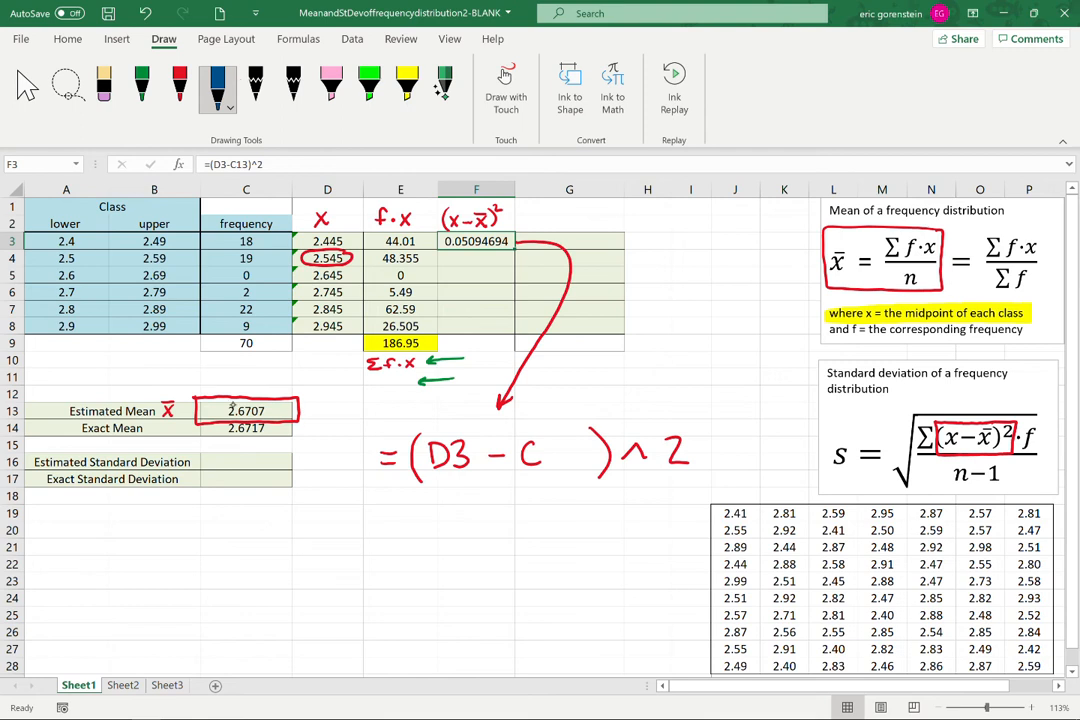
pyautogui.click(179, 85)
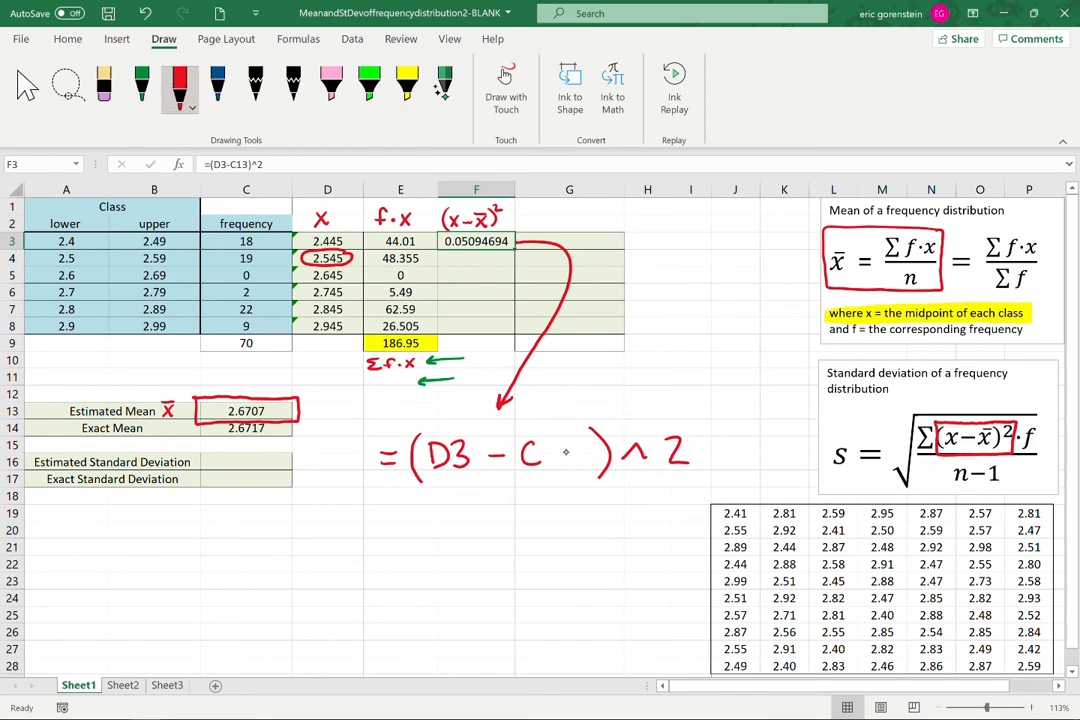
pyautogui.moveTo(567, 434); pyautogui.dragTo(572, 463)
pyautogui.click(217, 85)
pyautogui.moveTo(553, 446); pyautogui.dragTo(548, 466)
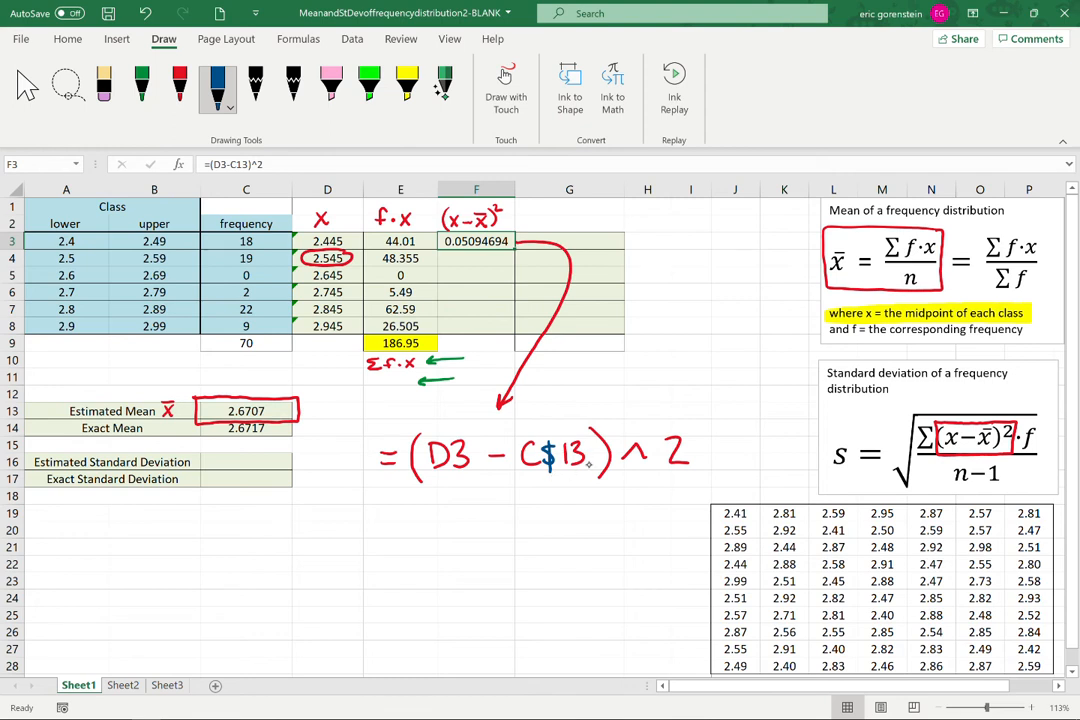
# Draw a red arrow down from D3 and handwrite "=(D4-C13)^2" under the first formula
pyautogui.click(179, 88)
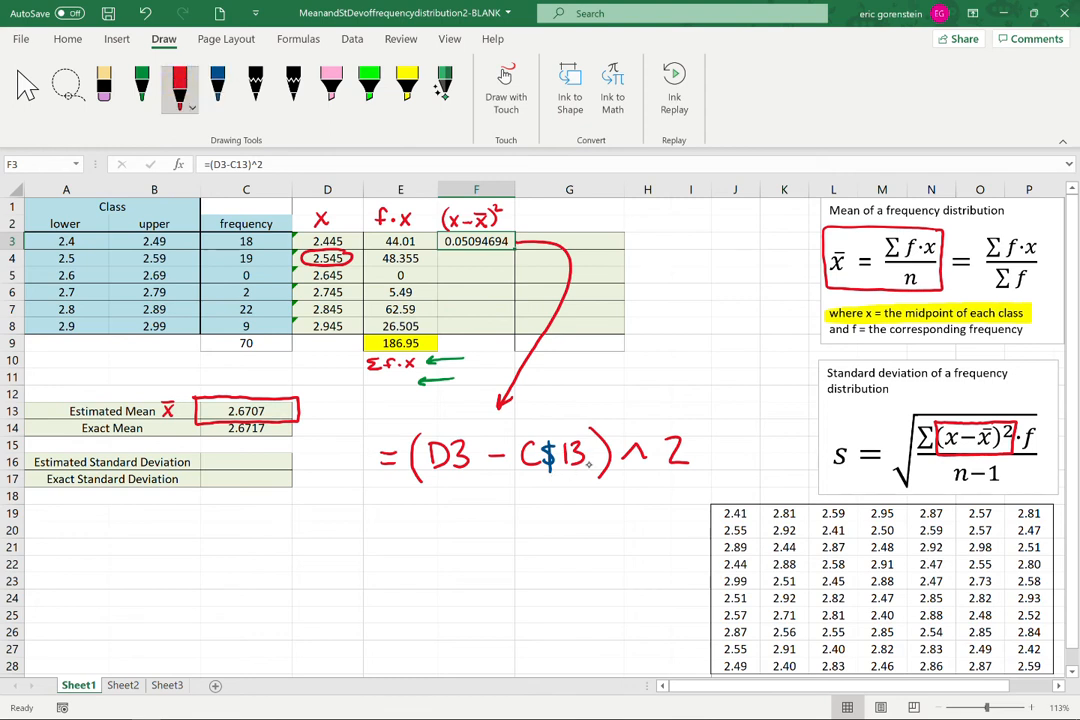
pyautogui.moveTo(443, 482); pyautogui.dragTo(443, 514)
pyautogui.moveTo(436, 503)
pyautogui.mouseDown()
pyautogui.moveTo(451, 503)
pyautogui.moveTo(430, 556)
pyautogui.mouseUp()
pyautogui.moveTo(430, 533)
pyautogui.mouseDown()
pyautogui.moveTo(430, 556)
pyautogui.moveTo(462, 549)
pyautogui.moveTo(458, 557)
pyautogui.mouseUp()
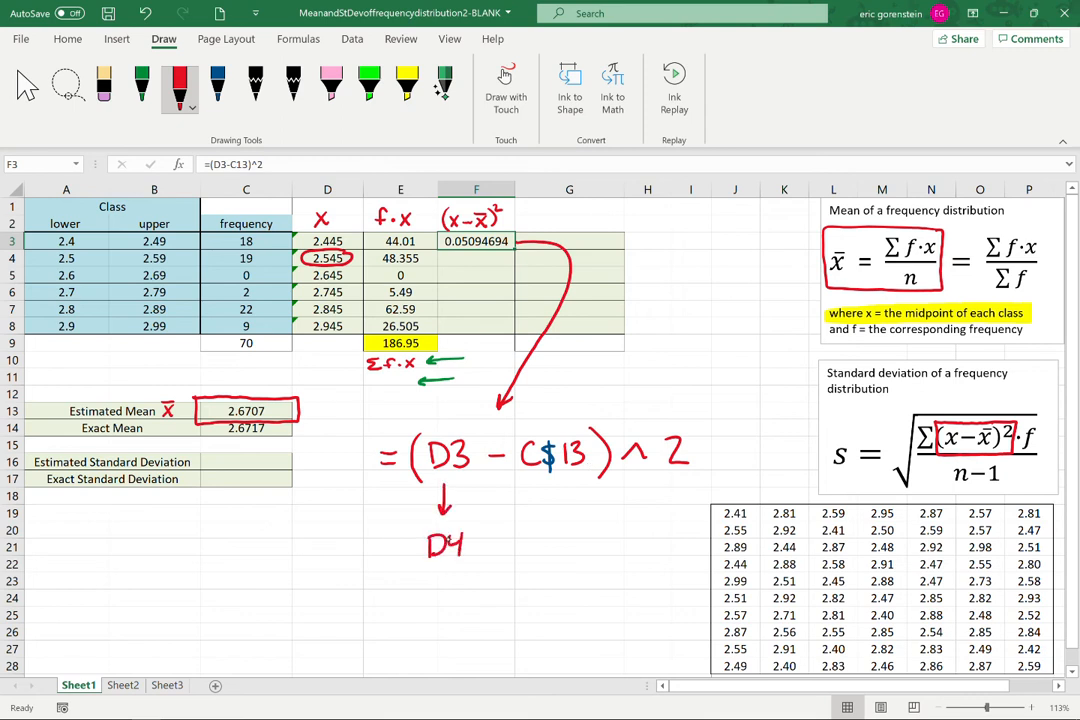
pyautogui.moveTo(424, 516); pyautogui.dragTo(419, 562)
pyautogui.moveTo(483, 541)
pyautogui.mouseDown()
pyautogui.moveTo(591, 561)
pyautogui.moveTo(656, 546)
pyautogui.mouseUp()
# Draw a red arrow down from D4 and handwrite "=(D5-C13)^2" as the third formula
pyautogui.moveTo(441, 566)
pyautogui.mouseDown()
pyautogui.moveTo(441, 590)
pyautogui.moveTo(448, 580)
pyautogui.mouseUp()
pyautogui.moveTo(386, 618); pyautogui.dragTo(422, 632)
pyautogui.moveTo(423, 612)
pyautogui.mouseDown()
pyautogui.moveTo(424, 630)
pyautogui.moveTo(449, 630)
pyautogui.moveTo(417, 650)
pyautogui.mouseUp()
pyautogui.moveTo(480, 623); pyautogui.dragTo(541, 628)
pyautogui.moveTo(548, 607)
pyautogui.mouseDown()
pyautogui.moveTo(549, 626)
pyautogui.moveTo(580, 641)
pyautogui.moveTo(622, 620)
pyautogui.moveTo(653, 625)
pyautogui.mouseUp()
# Mark cells F4 to F8 with red dashes, and erase the dashes along with the long arrow from F3
pyautogui.moveTo(454, 261); pyautogui.dragTo(478, 260)
pyautogui.moveTo(457, 277); pyautogui.dragTo(486, 276)
pyautogui.moveTo(457, 292)
pyautogui.mouseDown()
pyautogui.moveTo(487, 291)
pyautogui.moveTo(485, 323)
pyautogui.mouseUp()
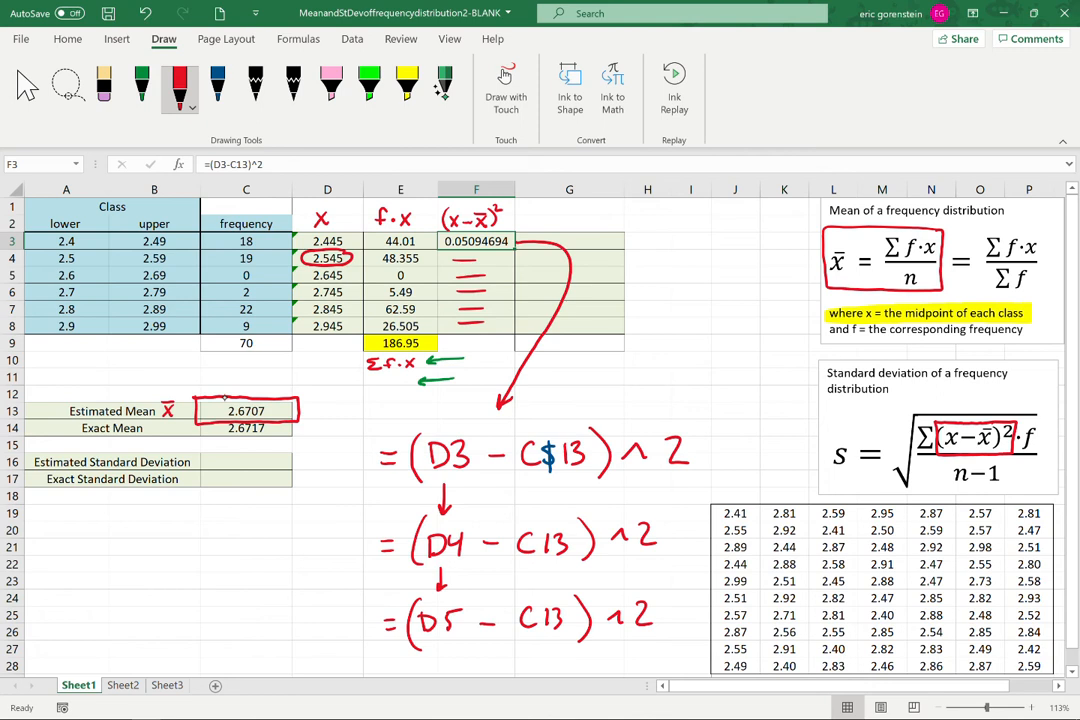
pyautogui.moveTo(475, 328)
pyautogui.mouseDown()
pyautogui.moveTo(464, 259)
pyautogui.moveTo(528, 348)
pyautogui.mouseUp()
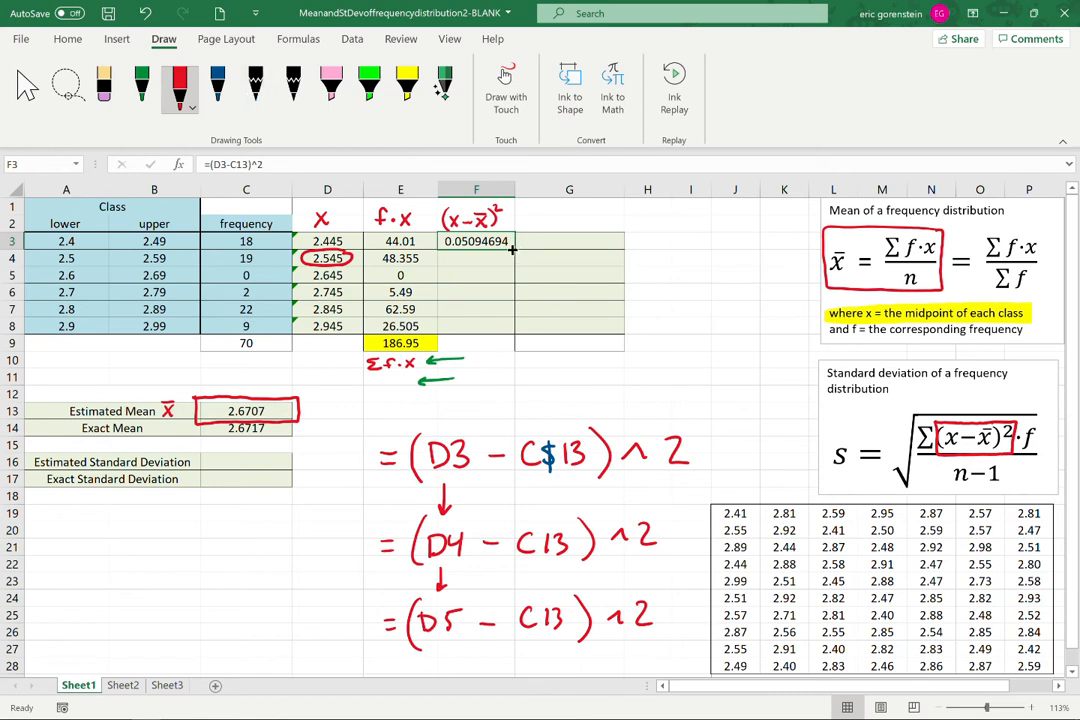
# Fill =(D3-C13)^2 from F3 down to F8 and inspect the references in the copied formulas
pyautogui.moveTo(517, 247); pyautogui.dragTo(516, 332)
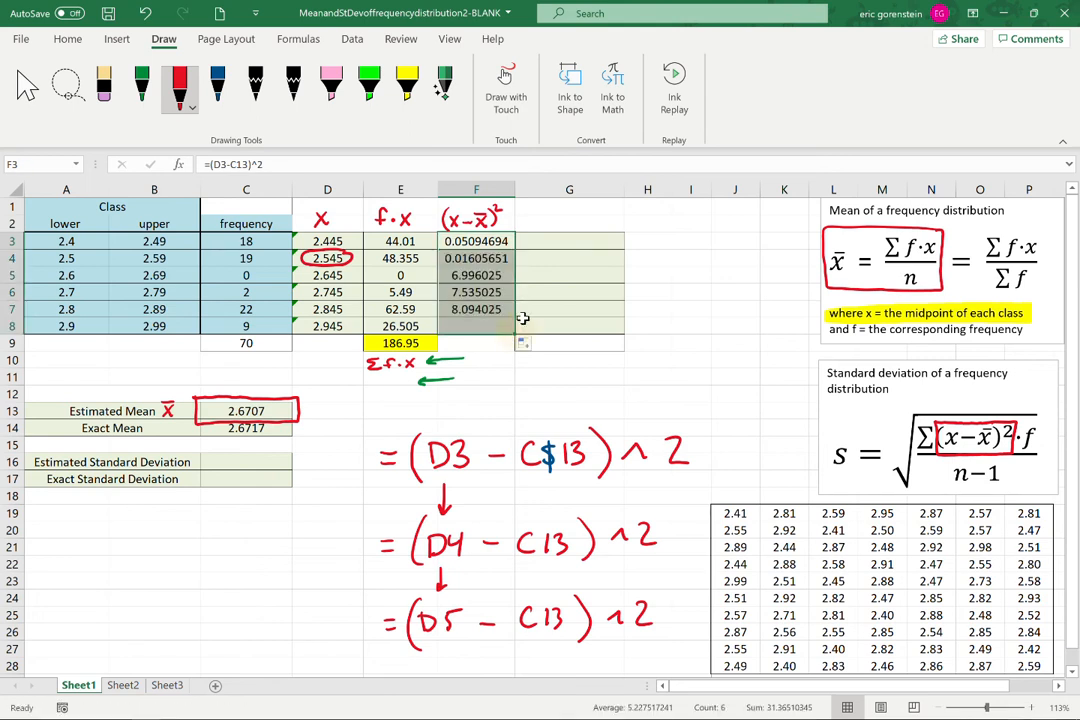
pyautogui.click(484, 275)
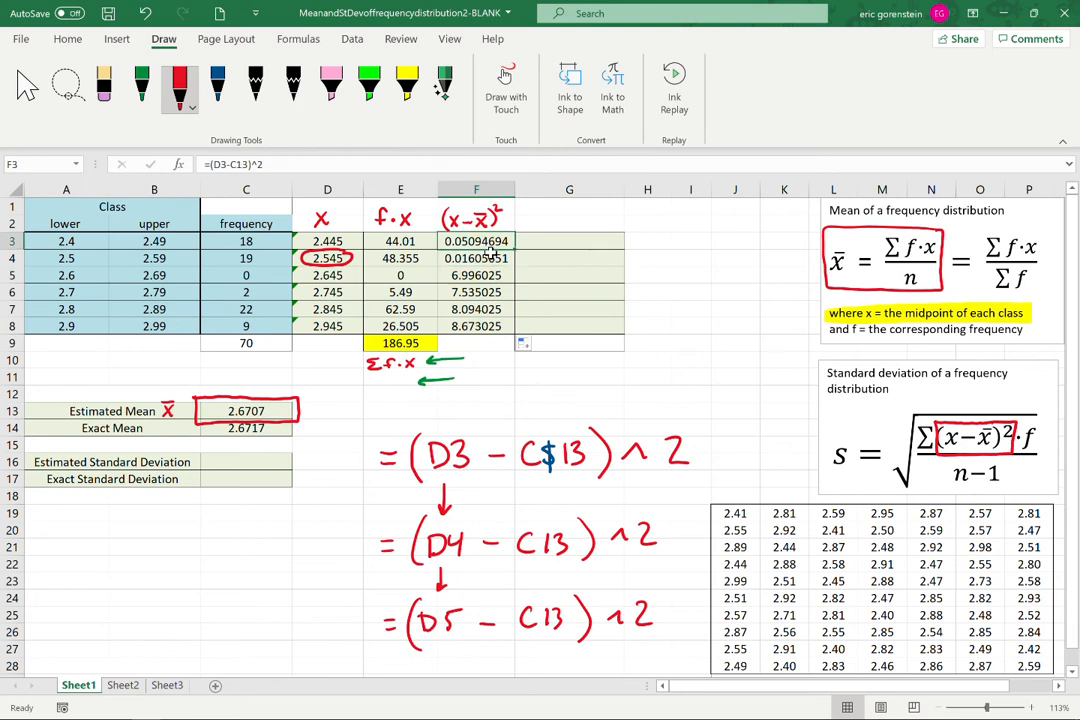
pyautogui.click(494, 258)
pyautogui.click(491, 277)
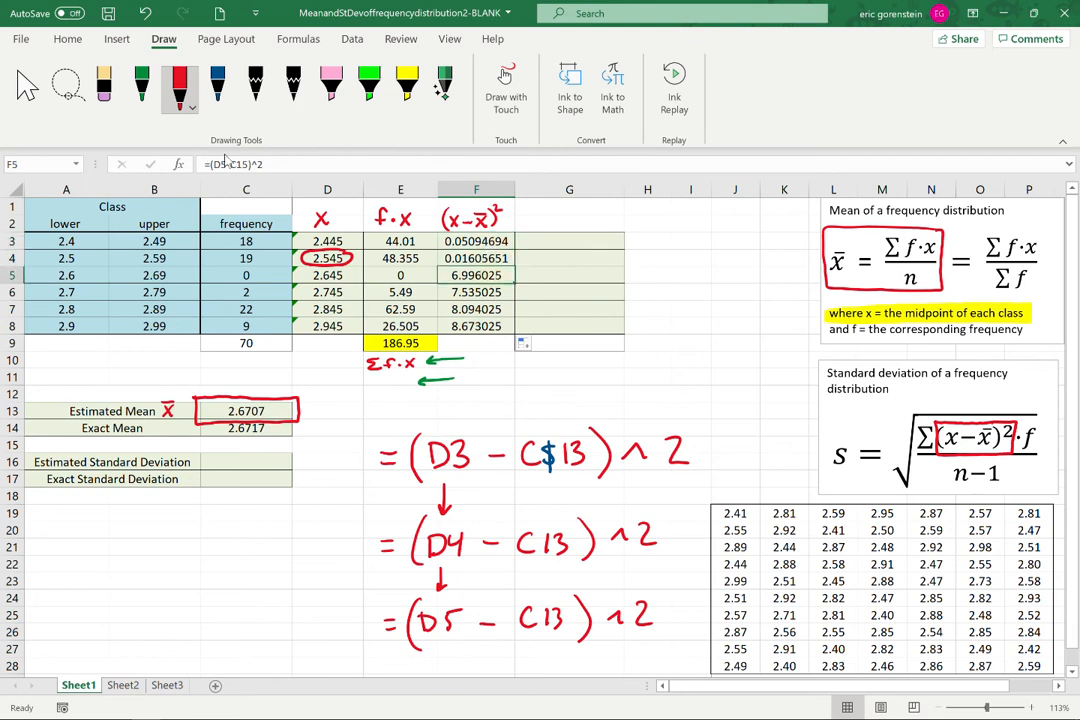
pyautogui.moveTo(266, 165)
pyautogui.mouseDown()
pyautogui.moveTo(228, 167)
pyautogui.moveTo(176, 140)
pyautogui.moveTo(266, 165)
pyautogui.mouseUp()
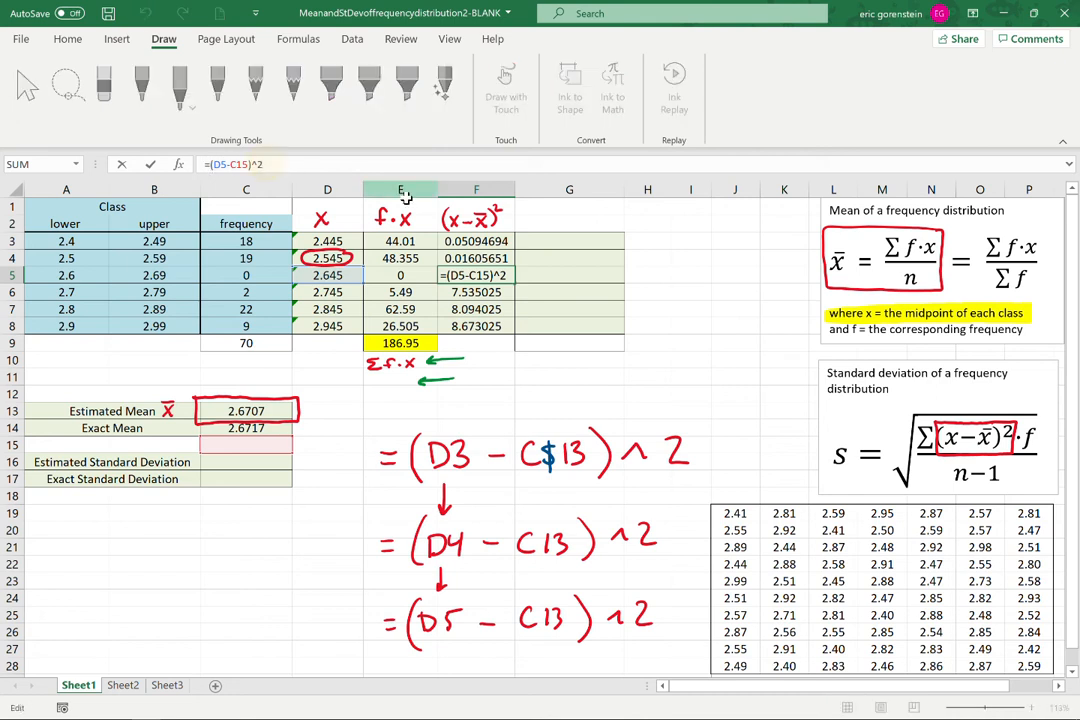
# Lock the mean's row in the F3 formula so it reads =(D3-C$13)^2
pyautogui.click(450, 241)
pyautogui.click(225, 164)
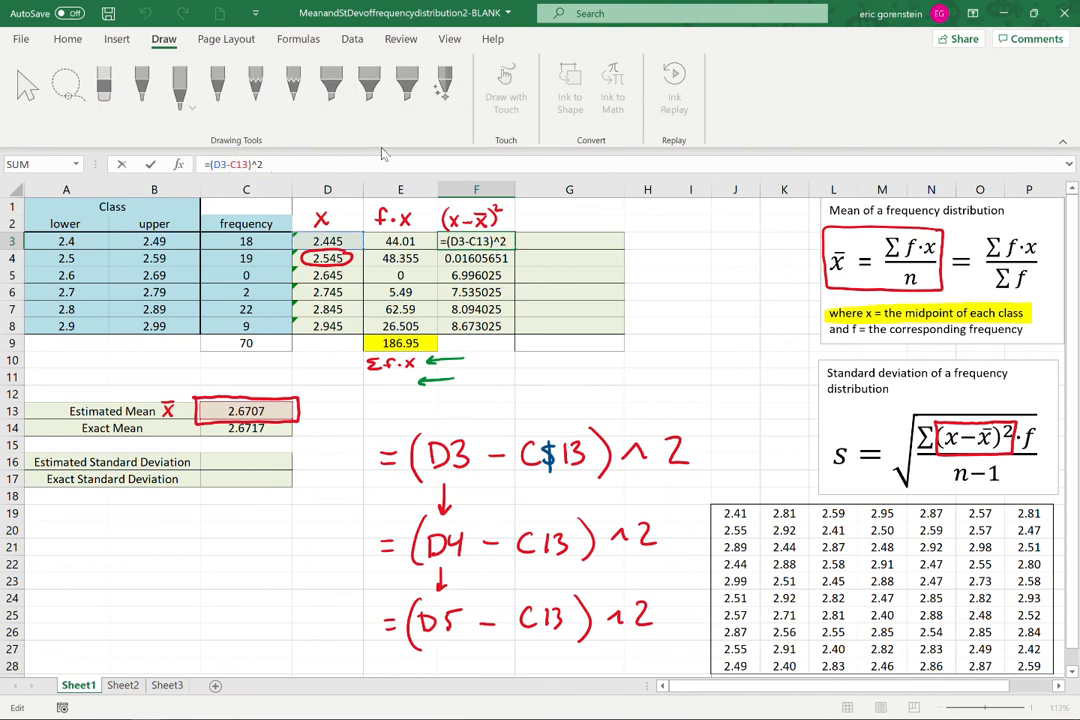
pyautogui.write('$')
pyautogui.press('Return')
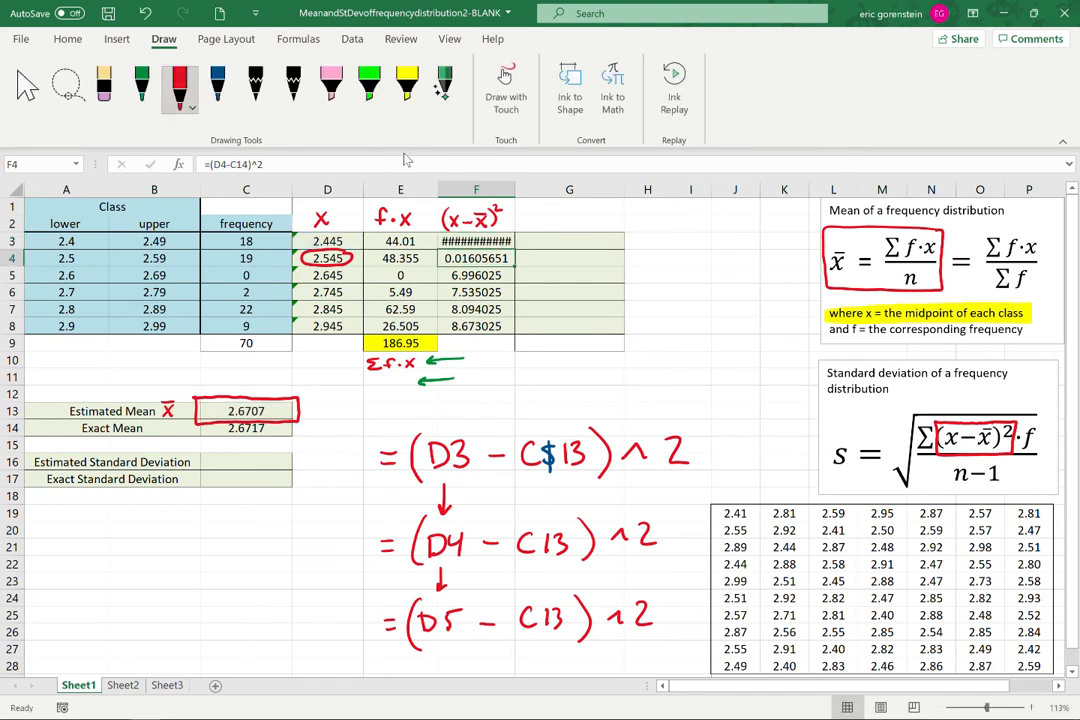
# Set F3's number format to General and fill its locked formula down to F8
pyautogui.click(452, 240)
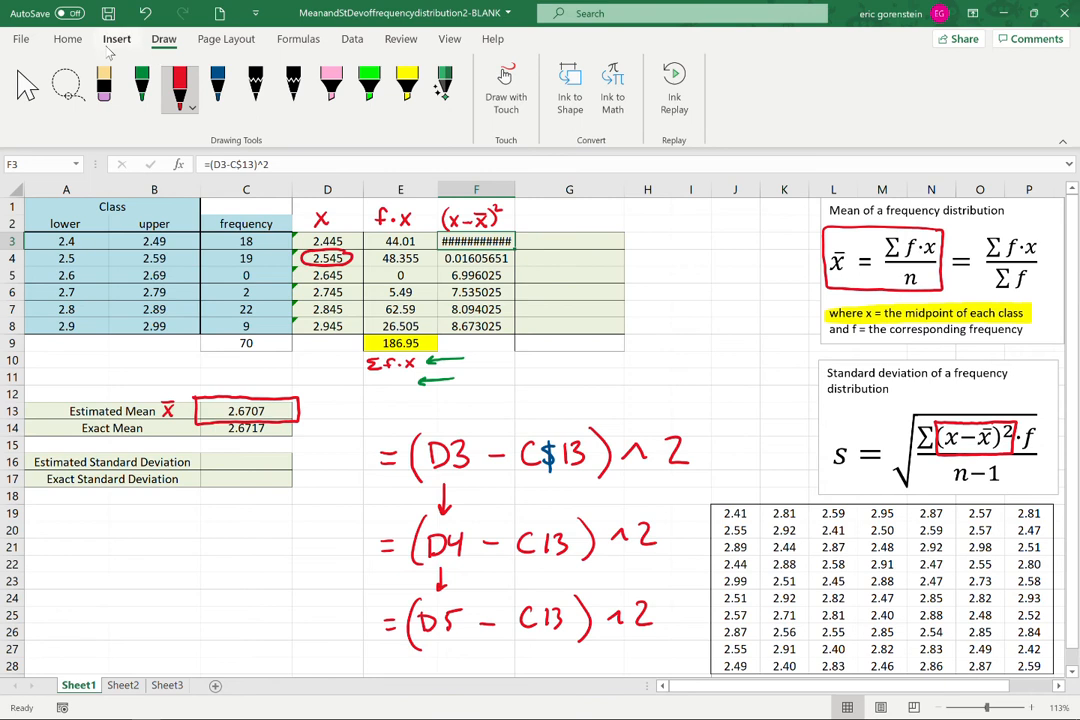
pyautogui.click(70, 40)
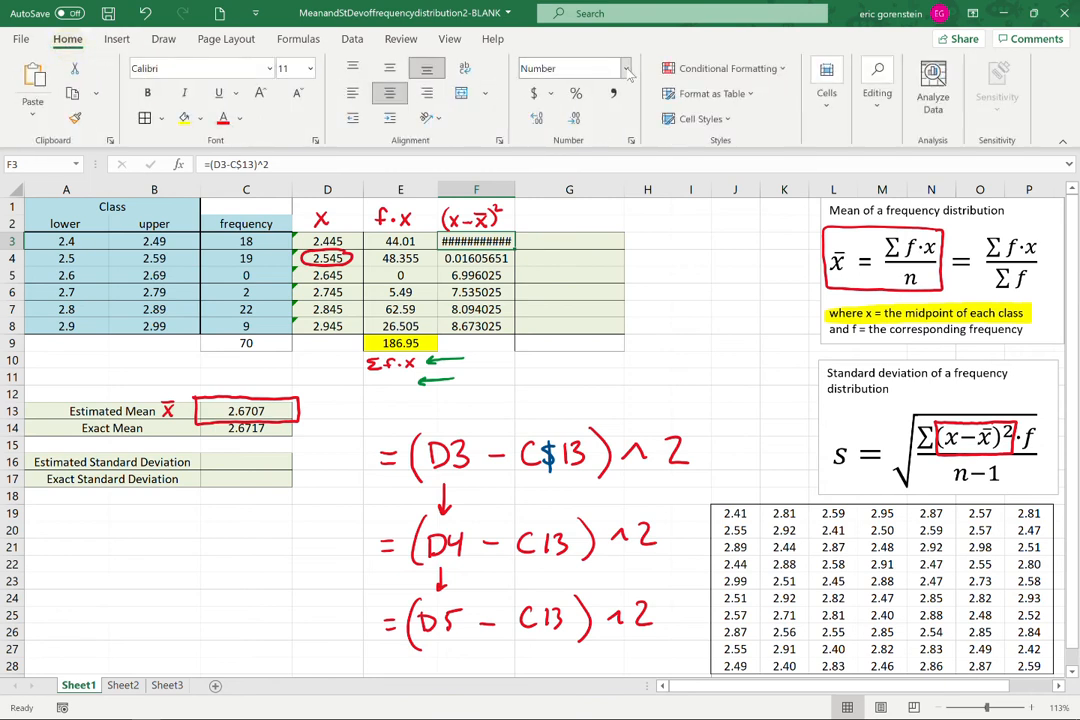
pyautogui.click(625, 68)
pyautogui.click(620, 113)
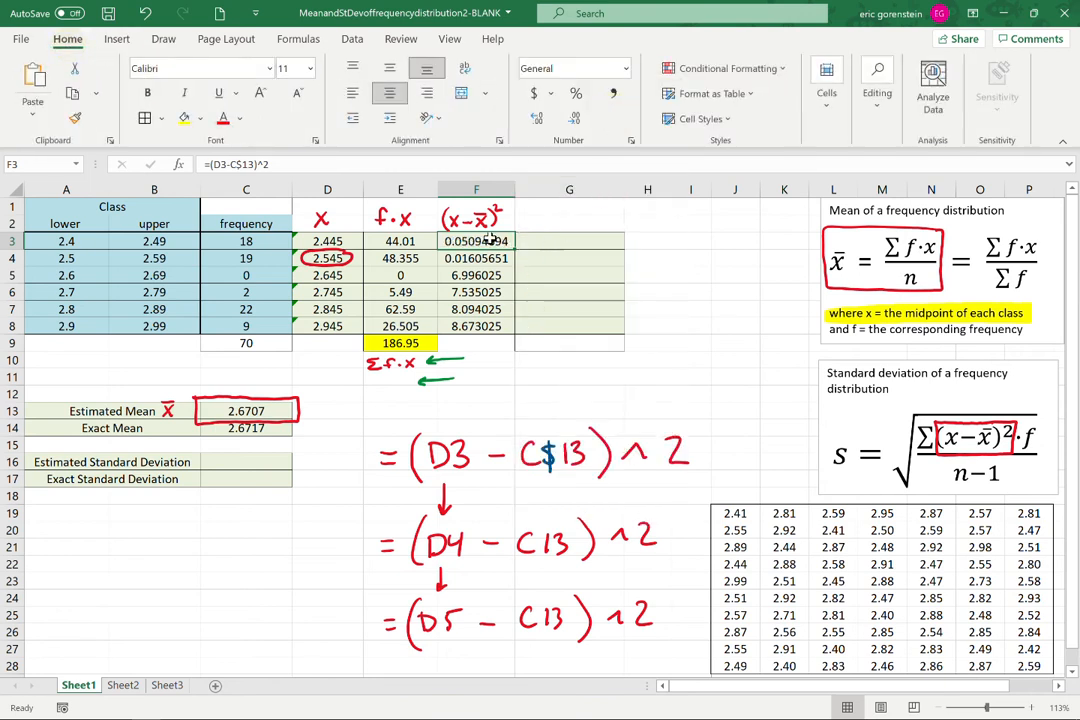
pyautogui.moveTo(510, 250); pyautogui.dragTo(519, 328)
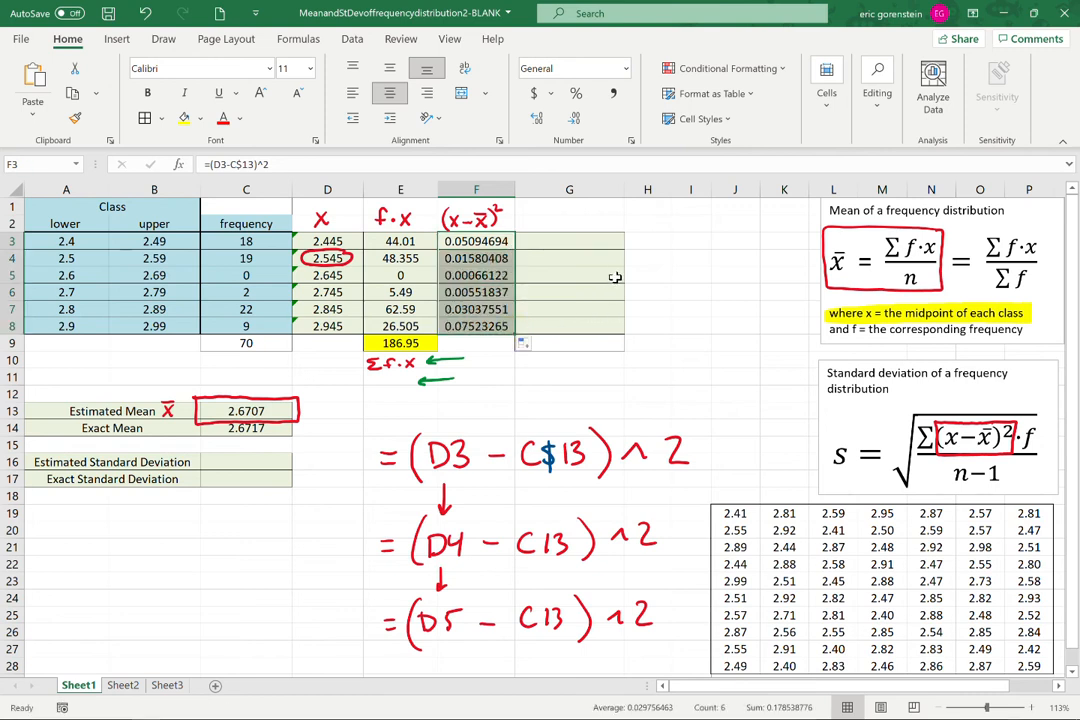
pyautogui.click(496, 378)
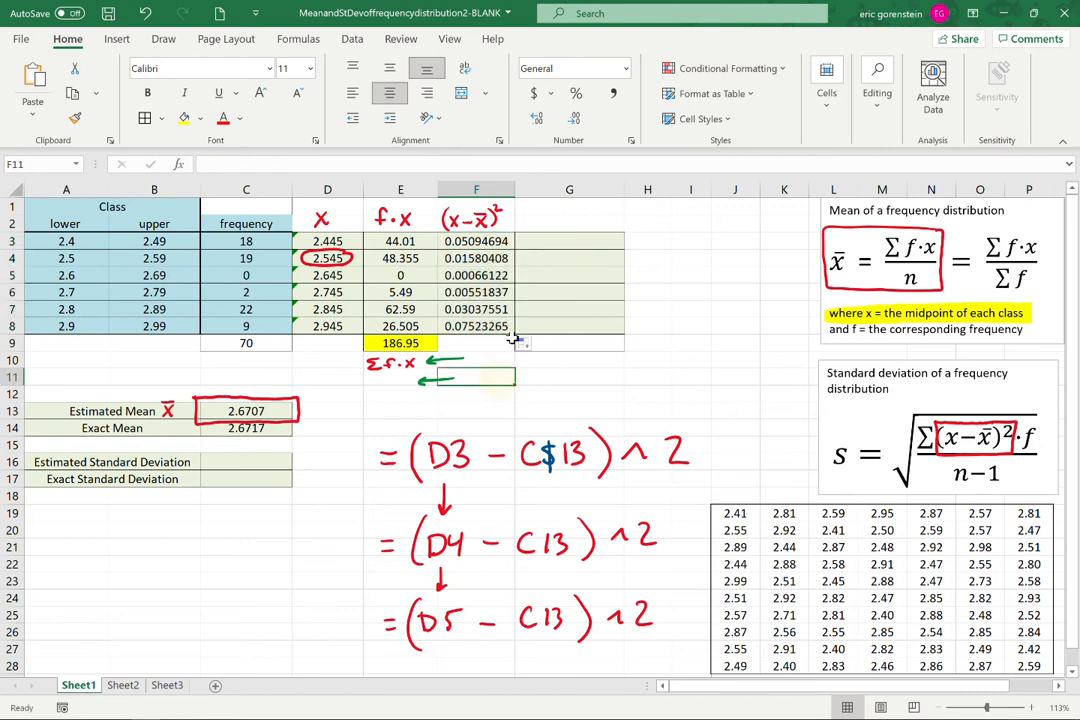
# Examine the filled formulas from F3 to F8, looking closely at the references in F8
pyautogui.click(476, 243)
pyautogui.click(476, 259)
pyautogui.click(477, 276)
pyautogui.click(478, 293)
pyautogui.click(476, 310)
pyautogui.click(476, 327)
pyautogui.doubleClick(476, 327)
pyautogui.moveTo(236, 168); pyautogui.dragTo(210, 167)
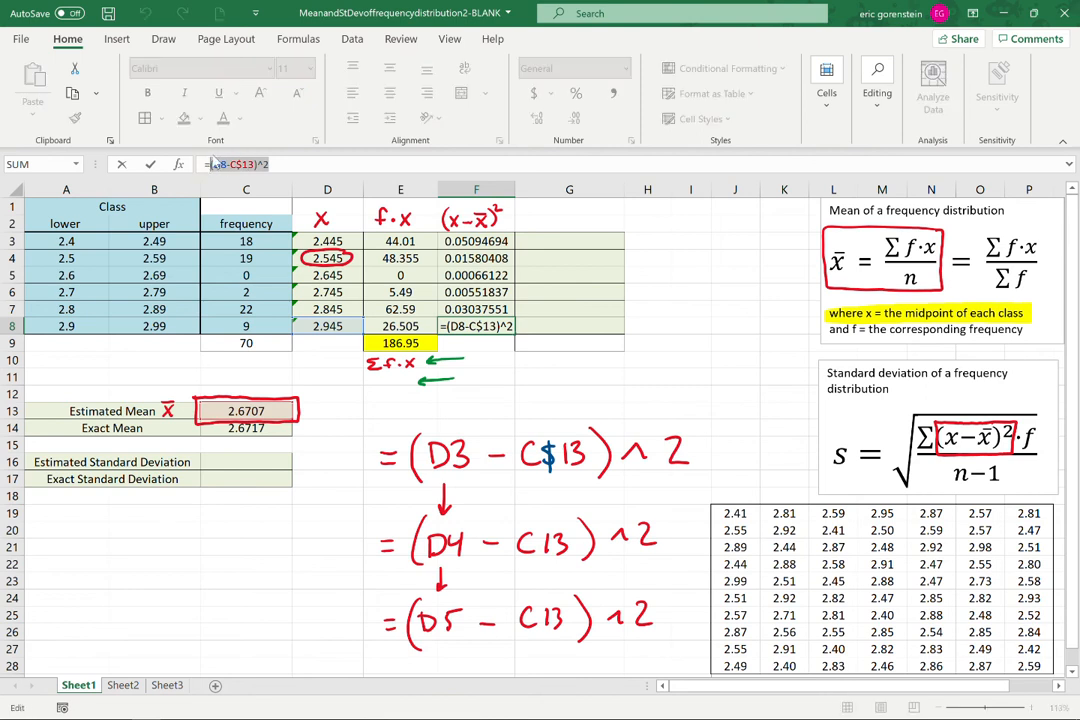
pyautogui.click(213, 164)
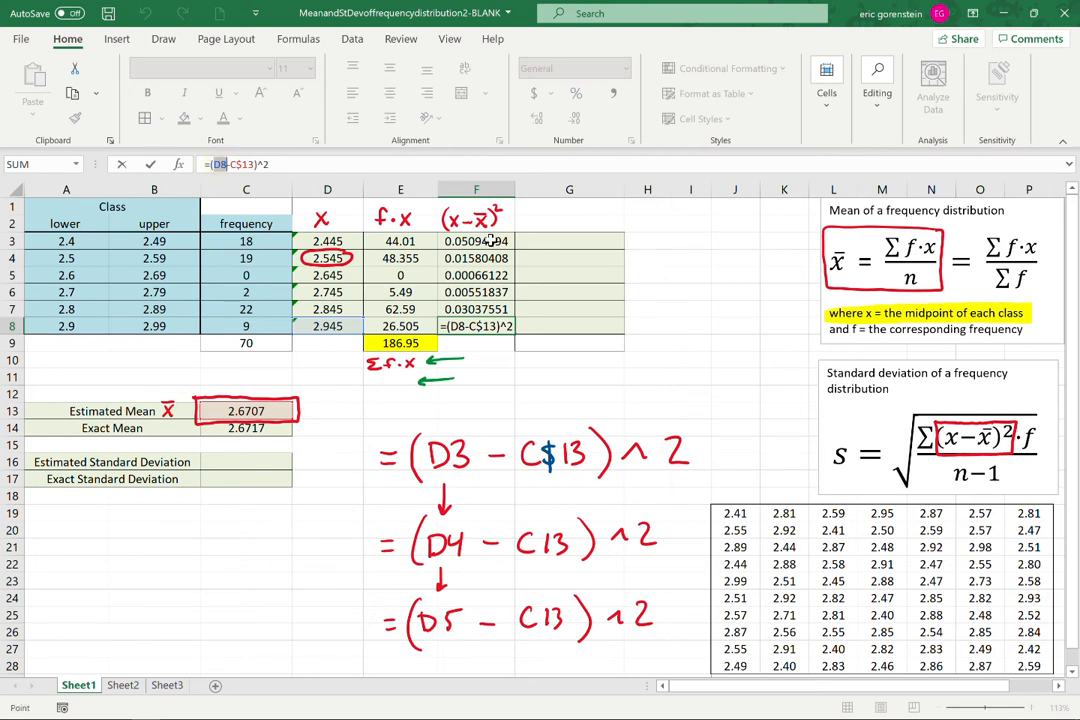
pyautogui.click(491, 241)
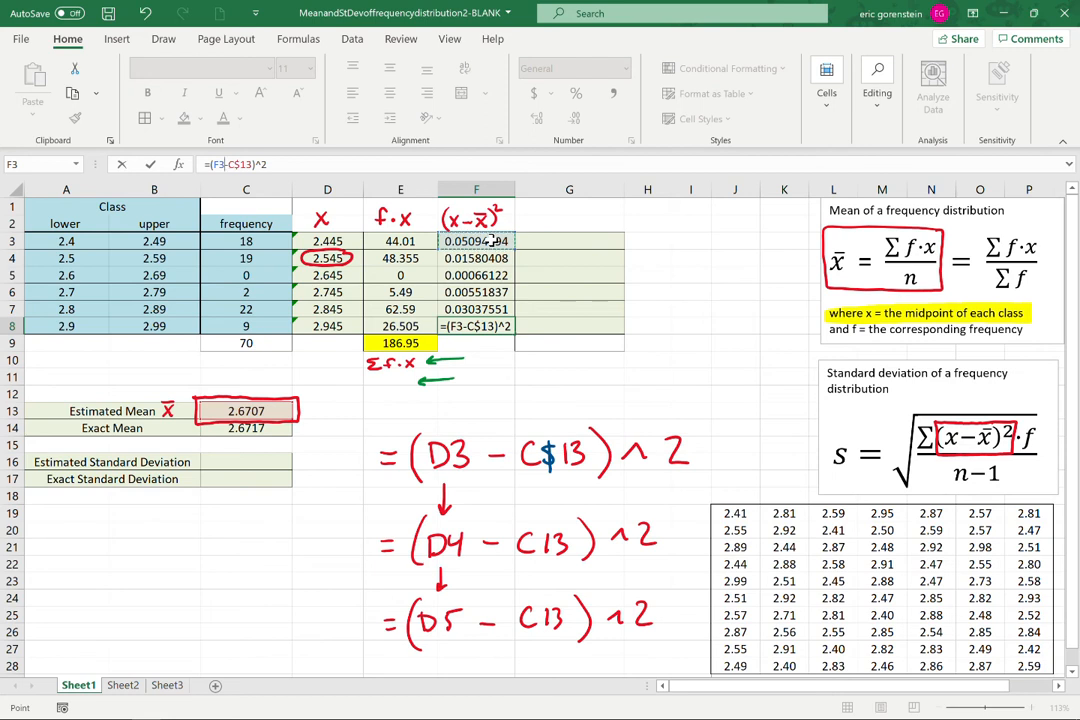
pyautogui.click(491, 258)
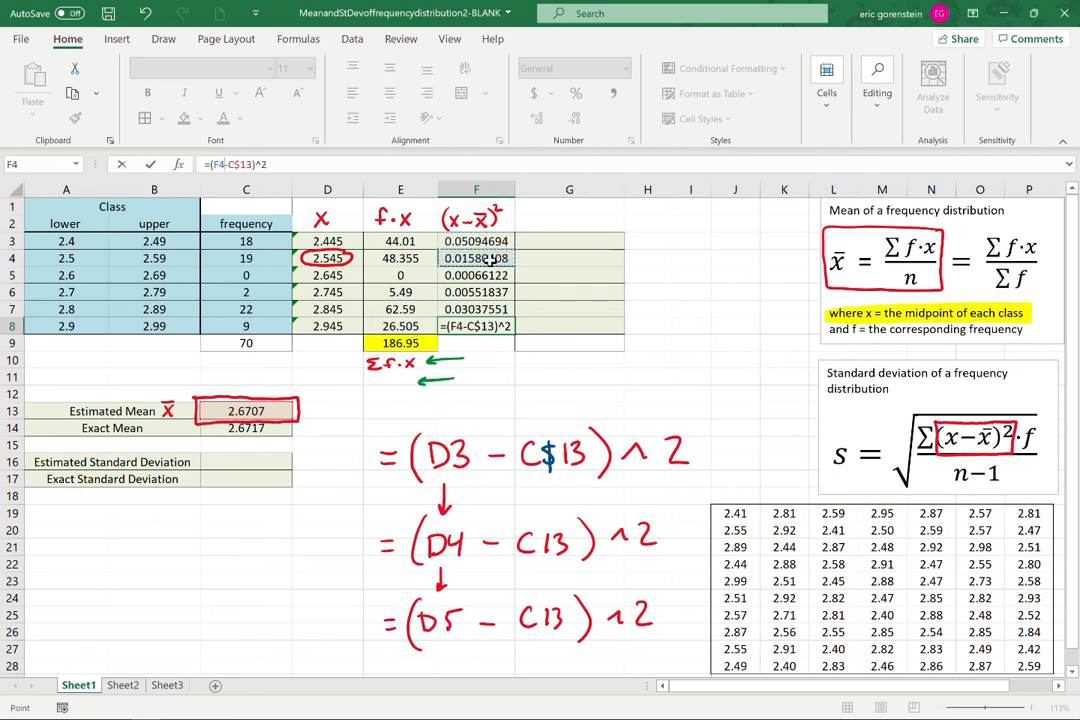
pyautogui.click(491, 273)
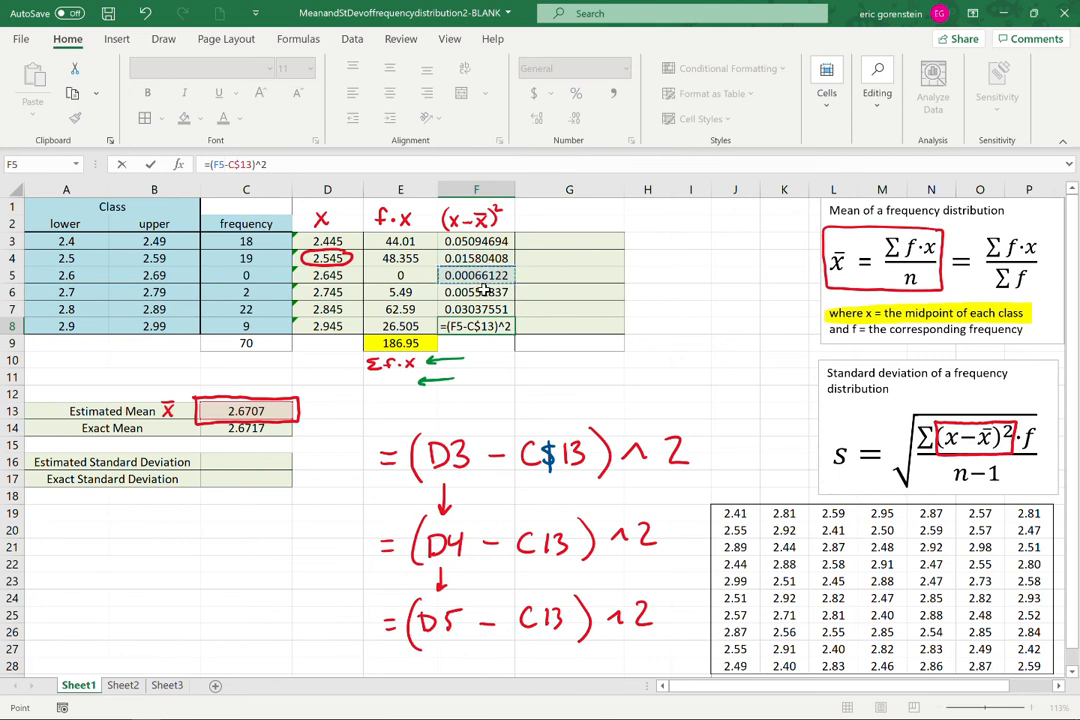
pyautogui.click(485, 291)
pyautogui.click(487, 305)
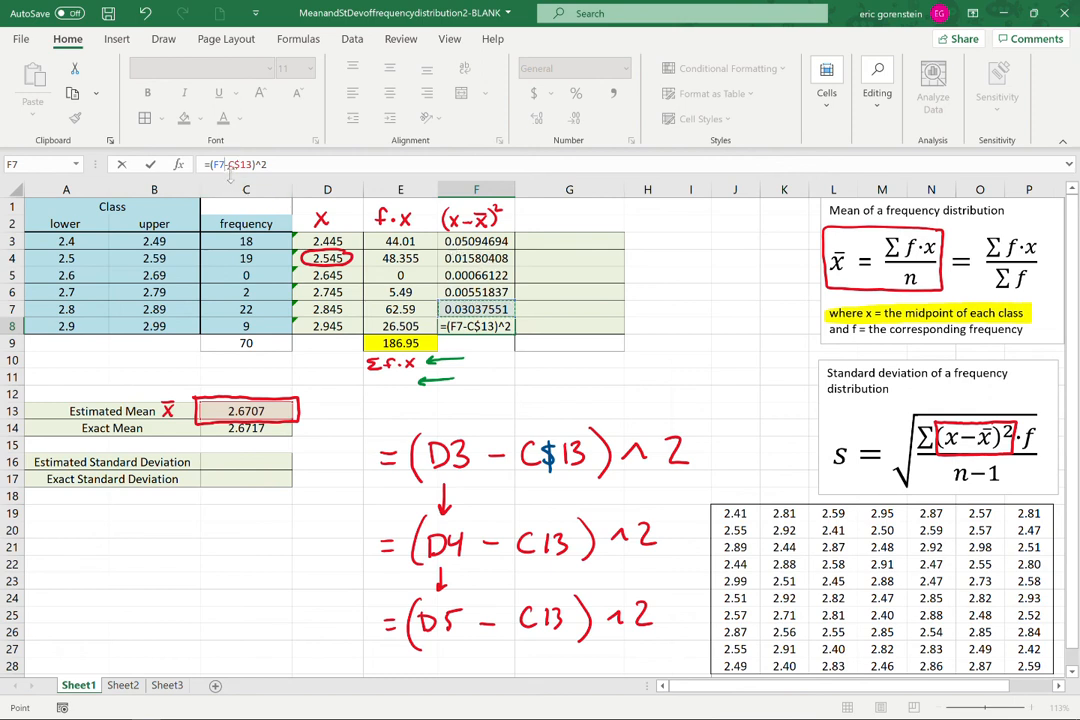
pyautogui.click(465, 239)
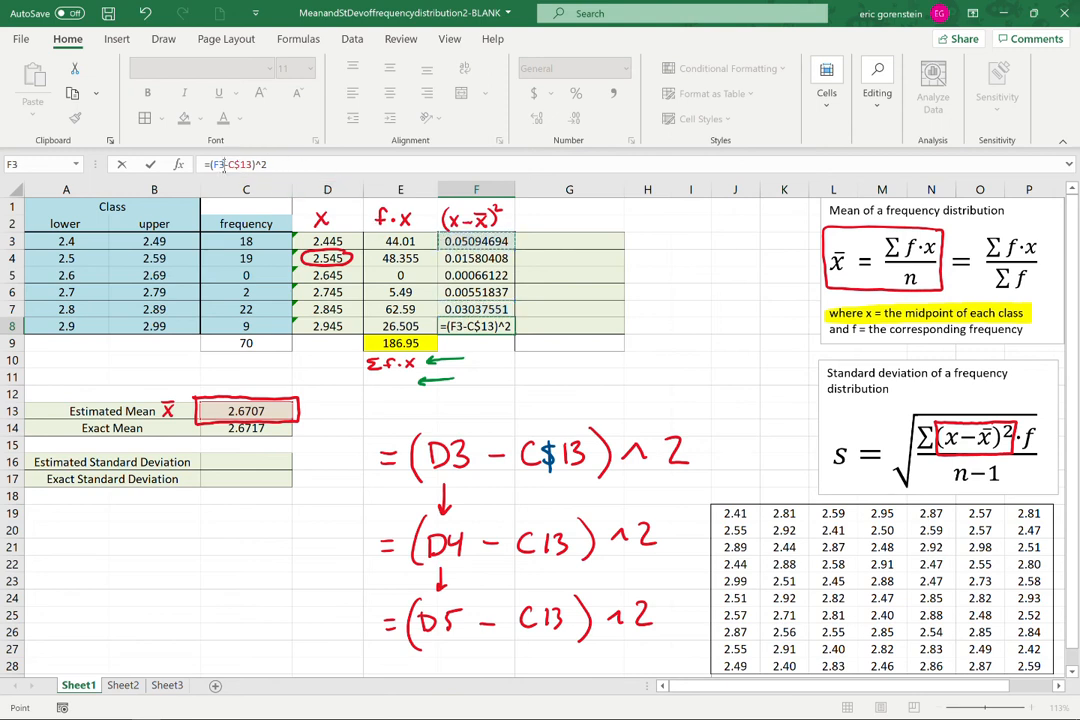
pyautogui.click(213, 164)
pyautogui.write('D')
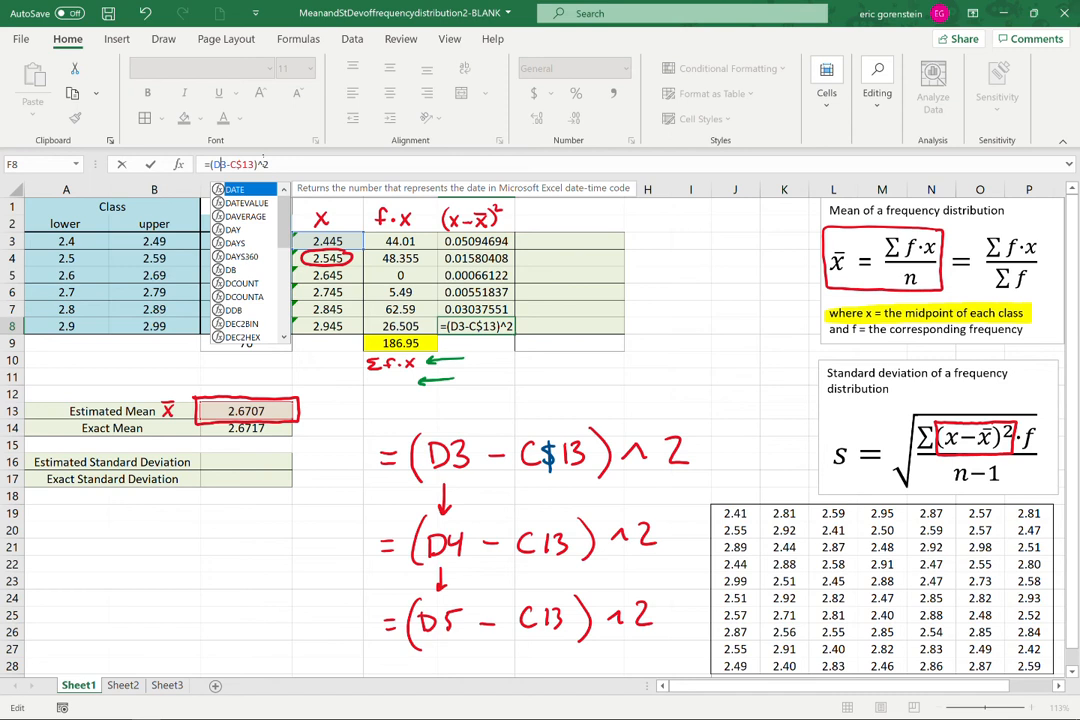
pyautogui.press('Return')
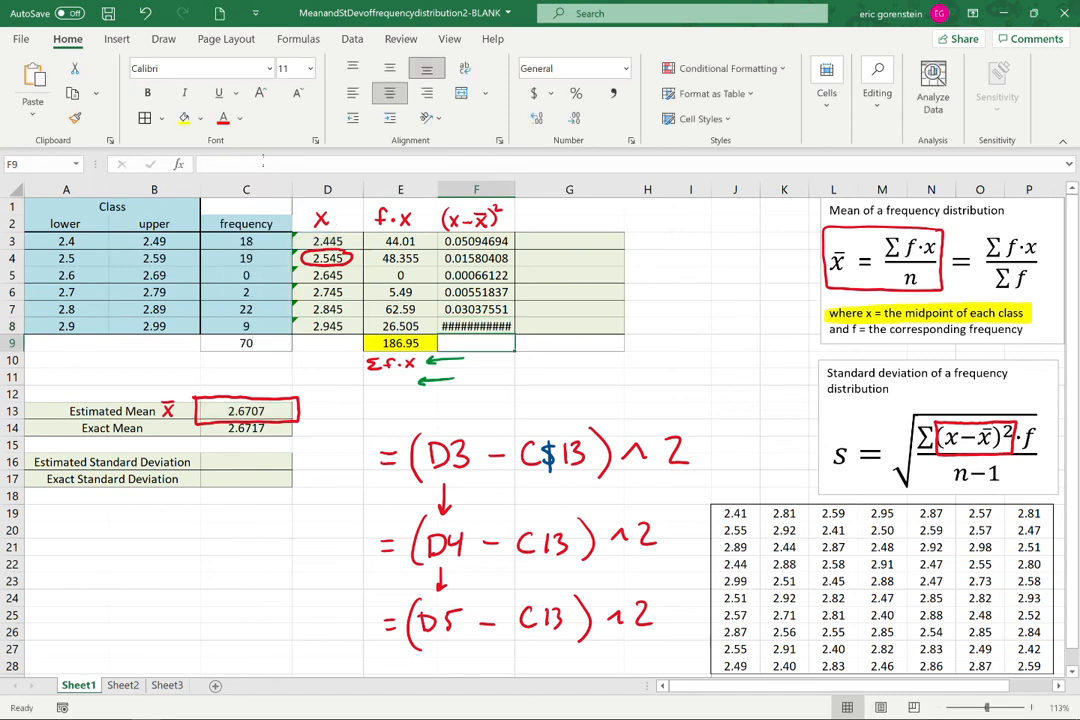
pyautogui.press('Up')
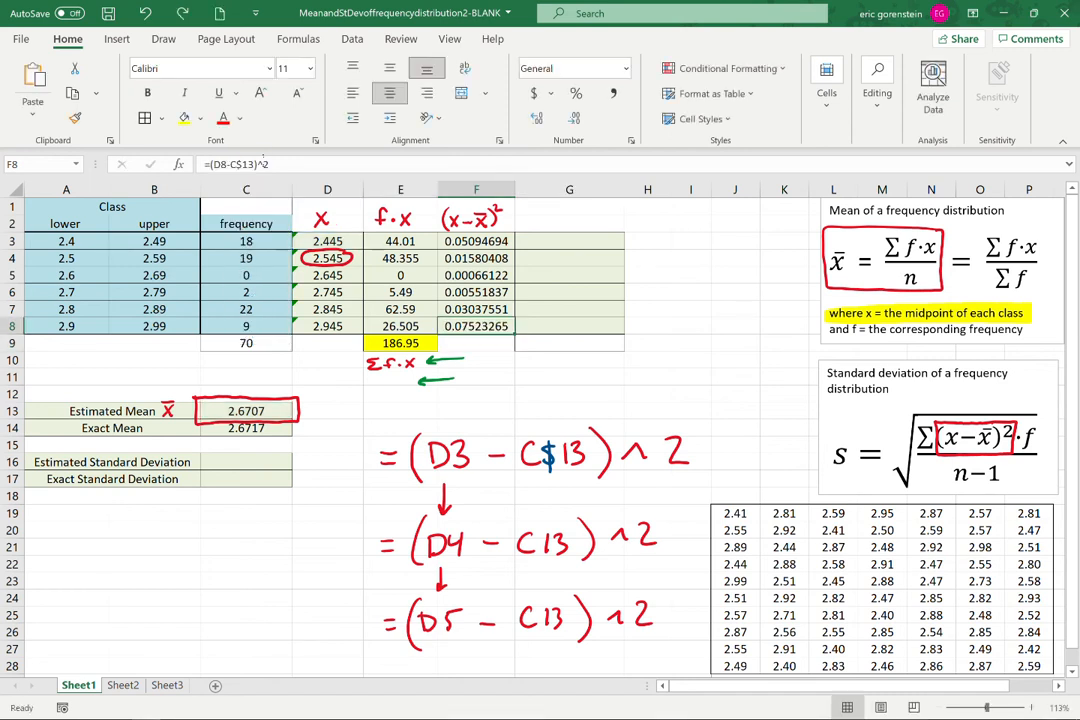
pyautogui.click(2, 154)
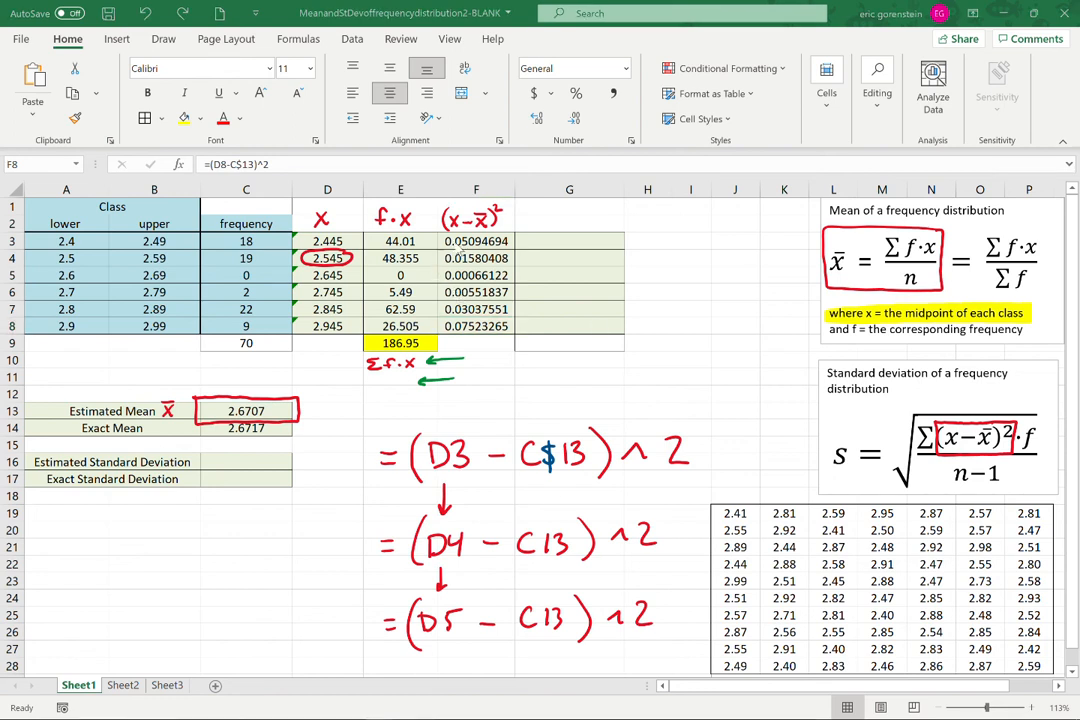
# Compare the formulas in F3 through F8 cell by cell, checking the midpoint reference against the locked C$13
pyautogui.click(456, 246)
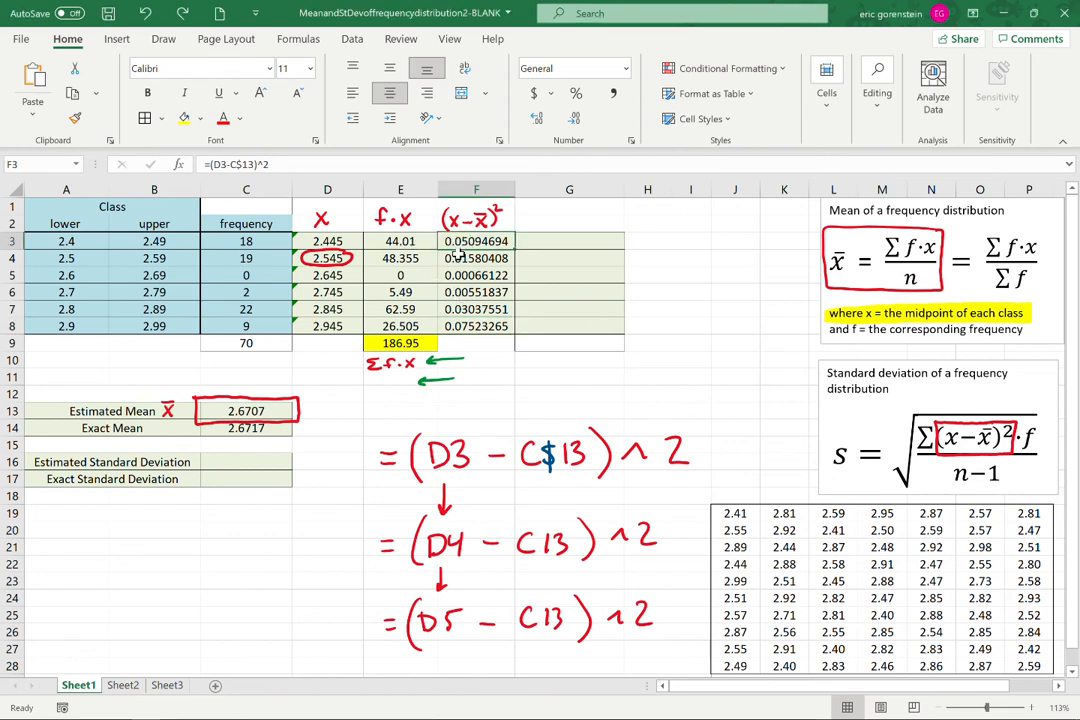
pyautogui.click(458, 258)
pyautogui.click(477, 277)
pyautogui.click(477, 292)
pyautogui.click(478, 309)
pyautogui.click(478, 326)
pyautogui.click(482, 243)
pyautogui.click(490, 258)
pyautogui.click(479, 276)
pyautogui.click(479, 292)
pyautogui.click(479, 310)
pyautogui.click(478, 326)
pyautogui.click(478, 245)
# Erase the three handwritten example formulas and handwrite the heading (x−x̄)²·f in red above column G
pyautogui.moveTo(606, 452)
pyautogui.mouseDown()
pyautogui.moveTo(477, 461)
pyautogui.moveTo(459, 447)
pyautogui.moveTo(354, 467)
pyautogui.moveTo(388, 541)
pyautogui.moveTo(374, 566)
pyautogui.moveTo(588, 559)
pyautogui.moveTo(400, 630)
pyautogui.moveTo(643, 612)
pyautogui.moveTo(577, 616)
pyautogui.mouseUp()
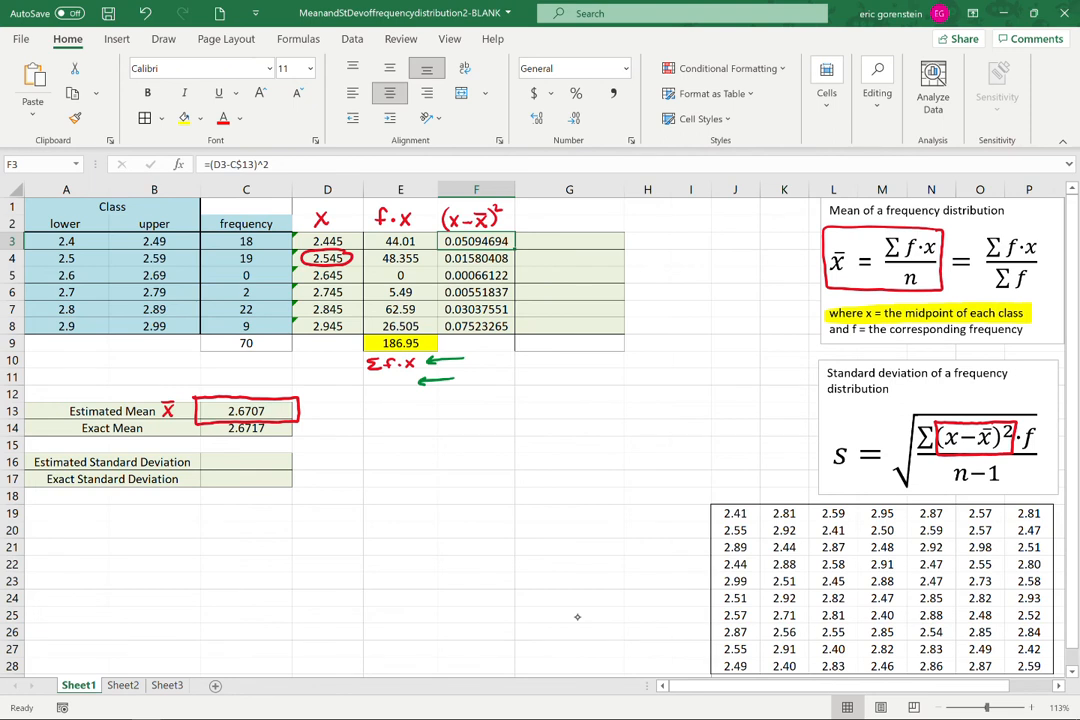
pyautogui.click(164, 39)
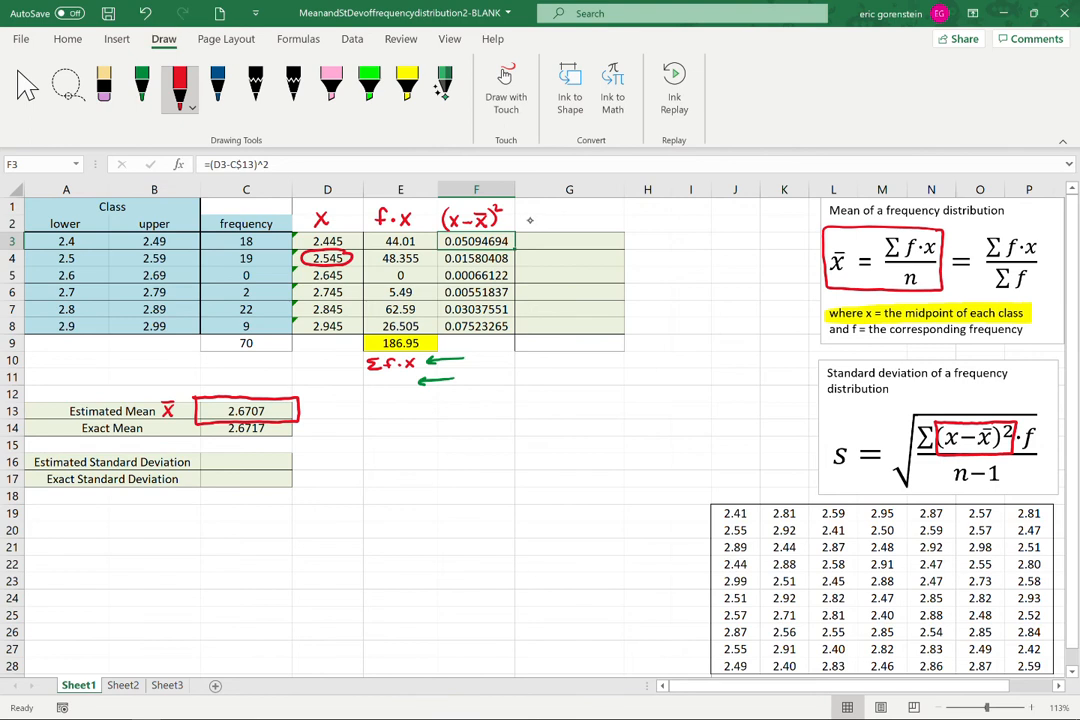
pyautogui.moveTo(542, 222); pyautogui.dragTo(567, 227)
pyautogui.moveTo(567, 217)
pyautogui.mouseDown()
pyautogui.moveTo(521, 231)
pyautogui.moveTo(573, 230)
pyautogui.moveTo(580, 212)
pyautogui.moveTo(594, 227)
pyautogui.moveTo(600, 218)
pyautogui.mouseUp()
pyautogui.click(585, 221)
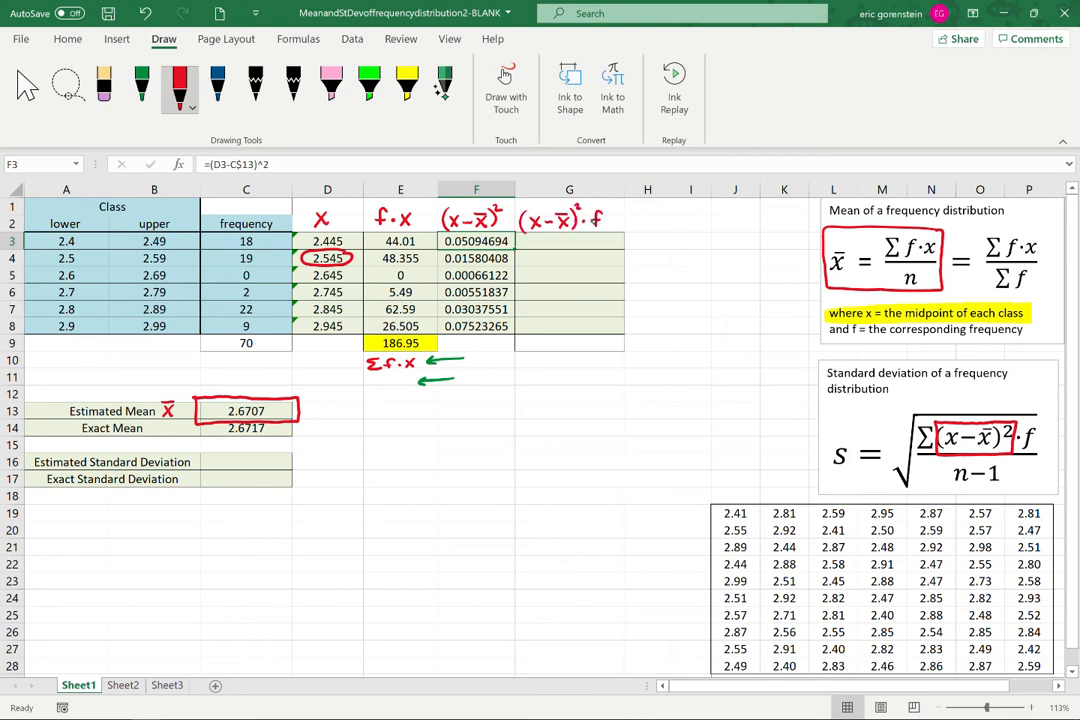
# Erase the red circle around D4, and circle F3 and C3 in red with a line joining them
pyautogui.moveTo(328, 256); pyautogui.dragTo(322, 275)
pyautogui.moveTo(478, 233)
pyautogui.mouseDown()
pyautogui.moveTo(440, 246)
pyautogui.moveTo(476, 233)
pyautogui.mouseUp()
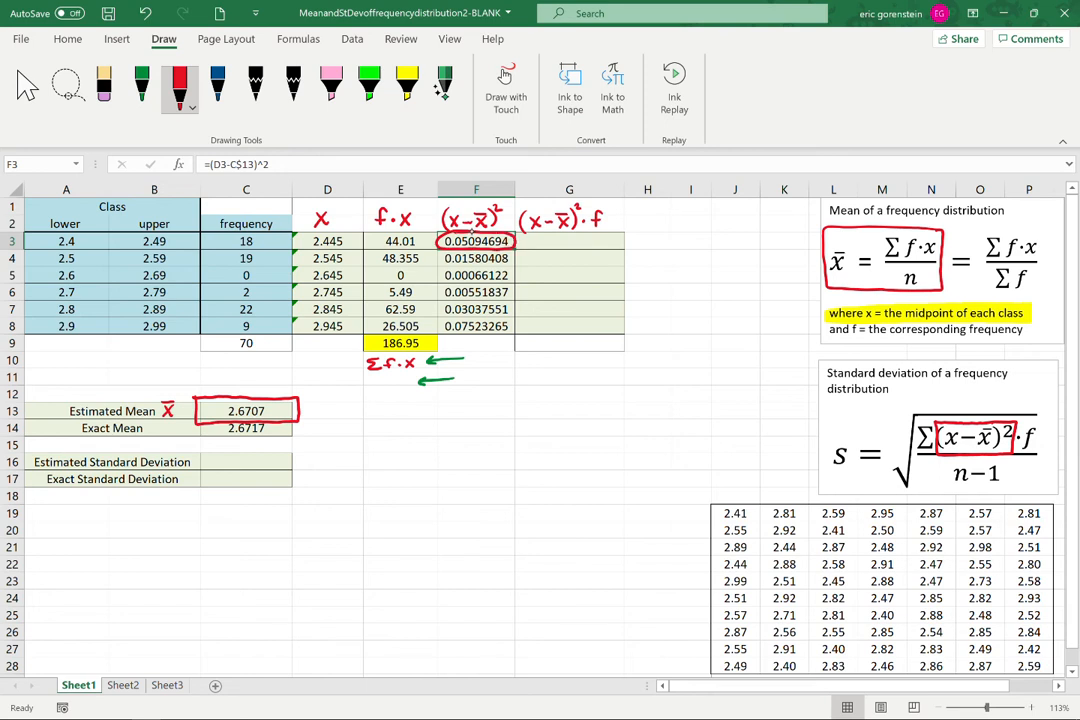
pyautogui.moveTo(260, 235)
pyautogui.mouseDown()
pyautogui.moveTo(220, 237)
pyautogui.moveTo(335, 250)
pyautogui.moveTo(425, 241)
pyautogui.mouseUp()
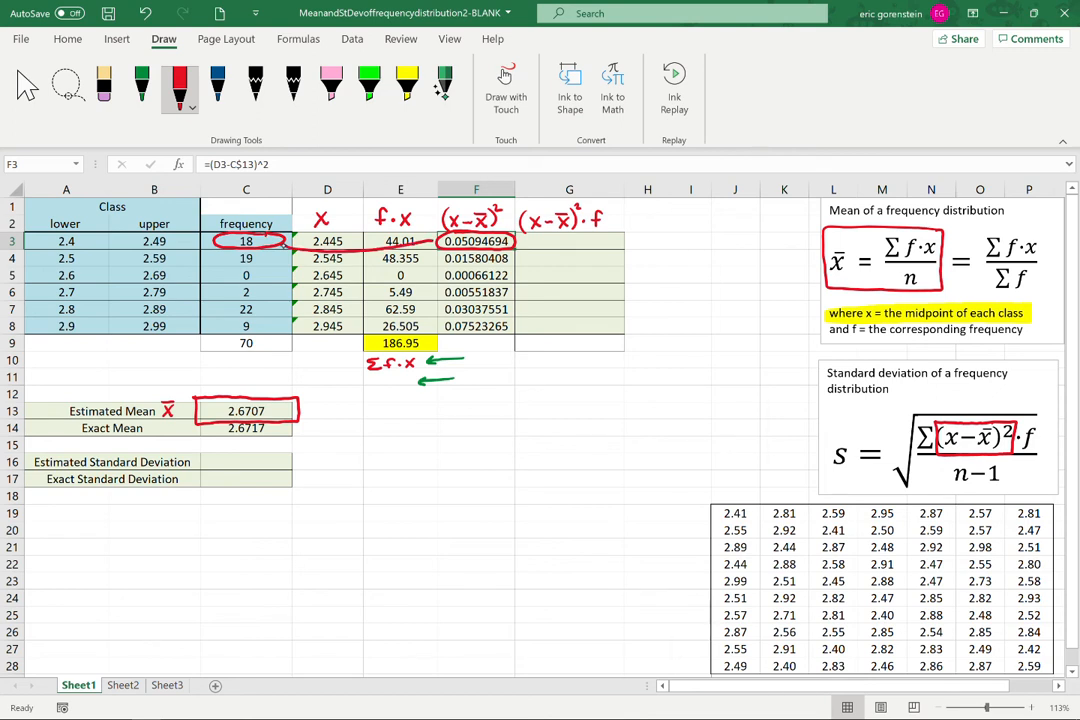
# Replace the red box in the standard deviation formula with one around (x−x̄)²·f, and erase the red marks across row 3
pyautogui.moveTo(987, 452); pyautogui.dragTo(1007, 427)
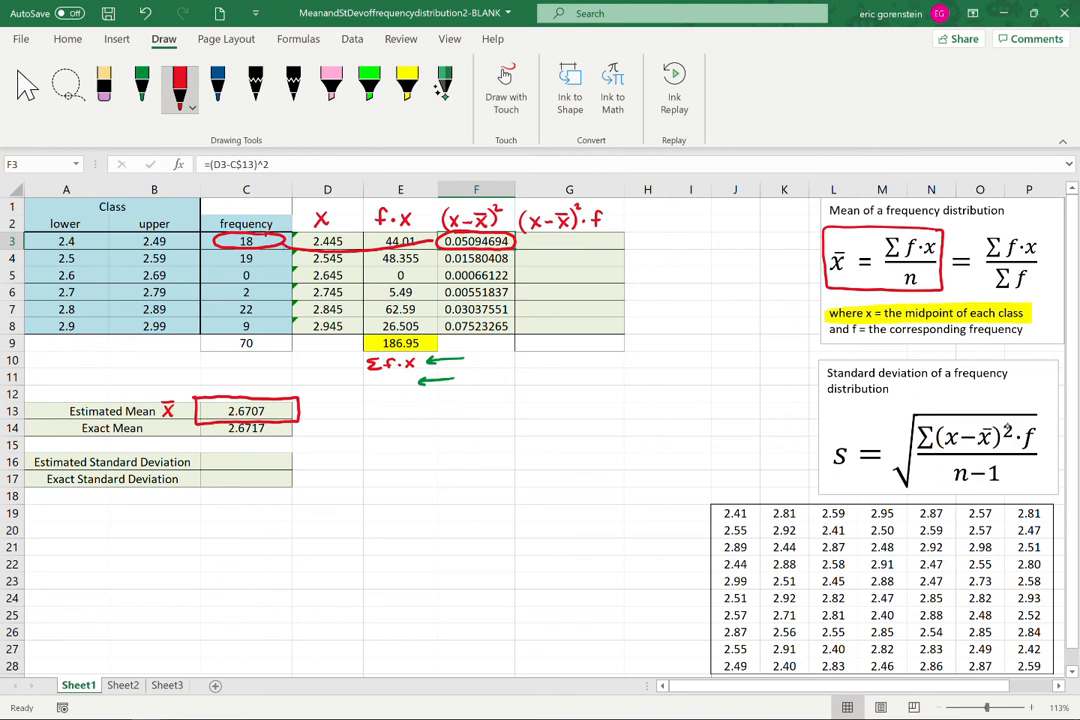
pyautogui.click(189, 76)
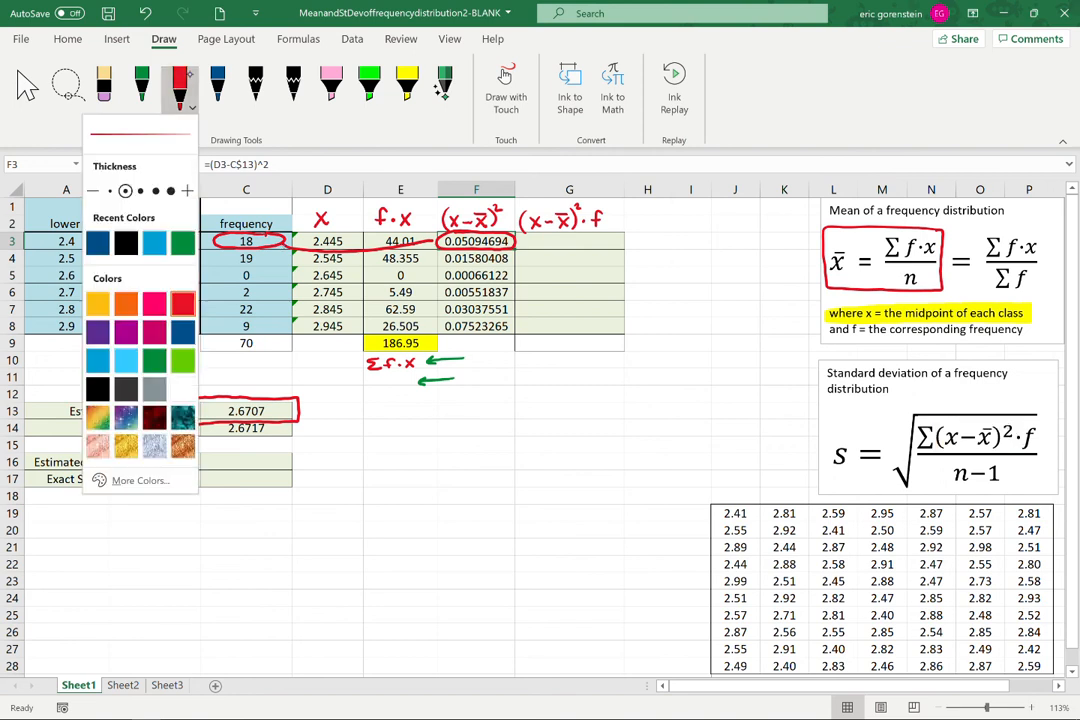
pyautogui.click(190, 74)
pyautogui.moveTo(978, 423)
pyautogui.mouseDown()
pyautogui.moveTo(955, 424)
pyautogui.moveTo(942, 448)
pyautogui.moveTo(1034, 458)
pyautogui.moveTo(1044, 437)
pyautogui.moveTo(1015, 420)
pyautogui.moveTo(978, 421)
pyautogui.mouseUp()
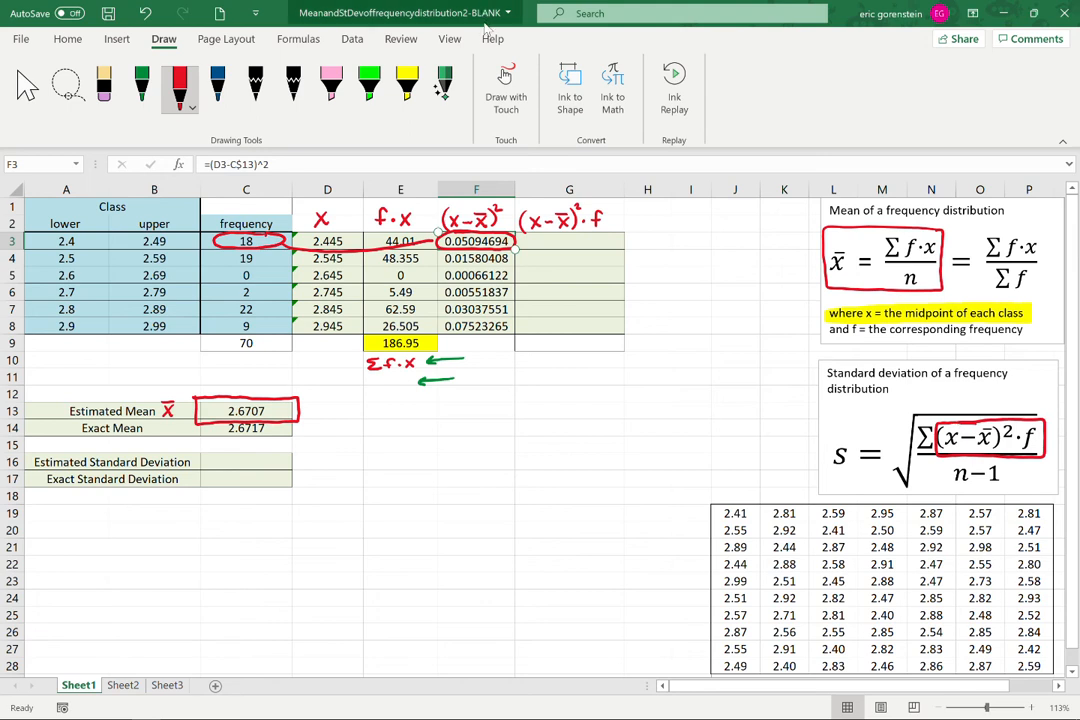
pyautogui.moveTo(250, 247)
pyautogui.mouseDown()
pyautogui.moveTo(256, 264)
pyautogui.moveTo(459, 258)
pyautogui.mouseUp()
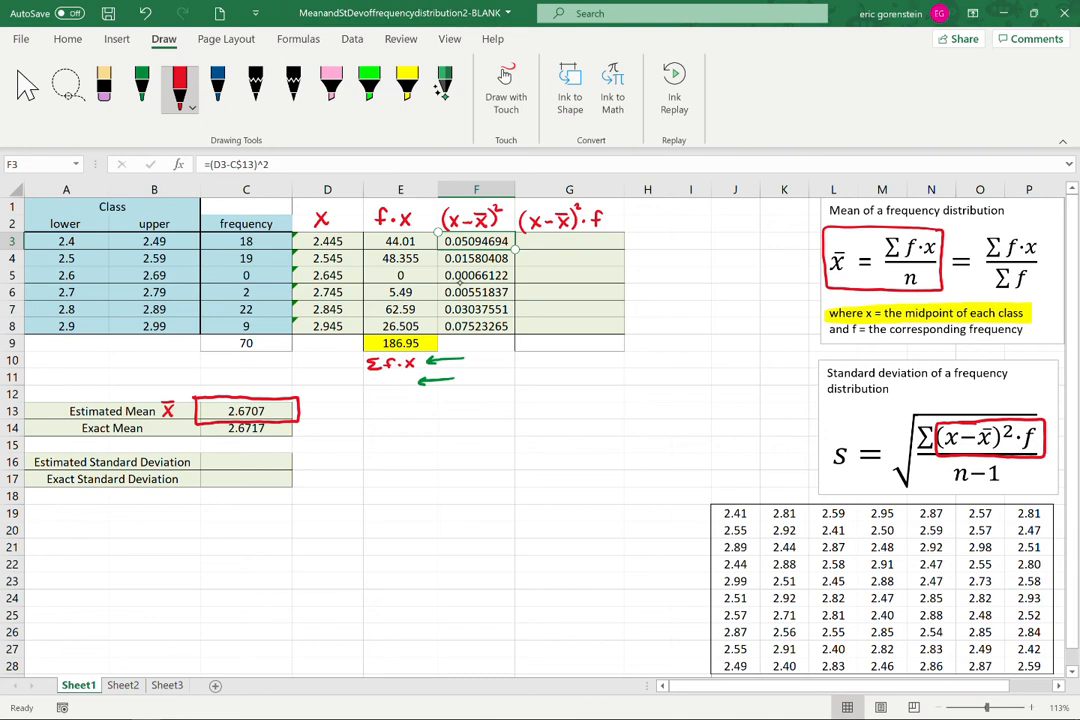
# Enter =F3*C3 in G3 and fill the formula down through G8 to complete the (x−x̄)²·f column
pyautogui.click(578, 242)
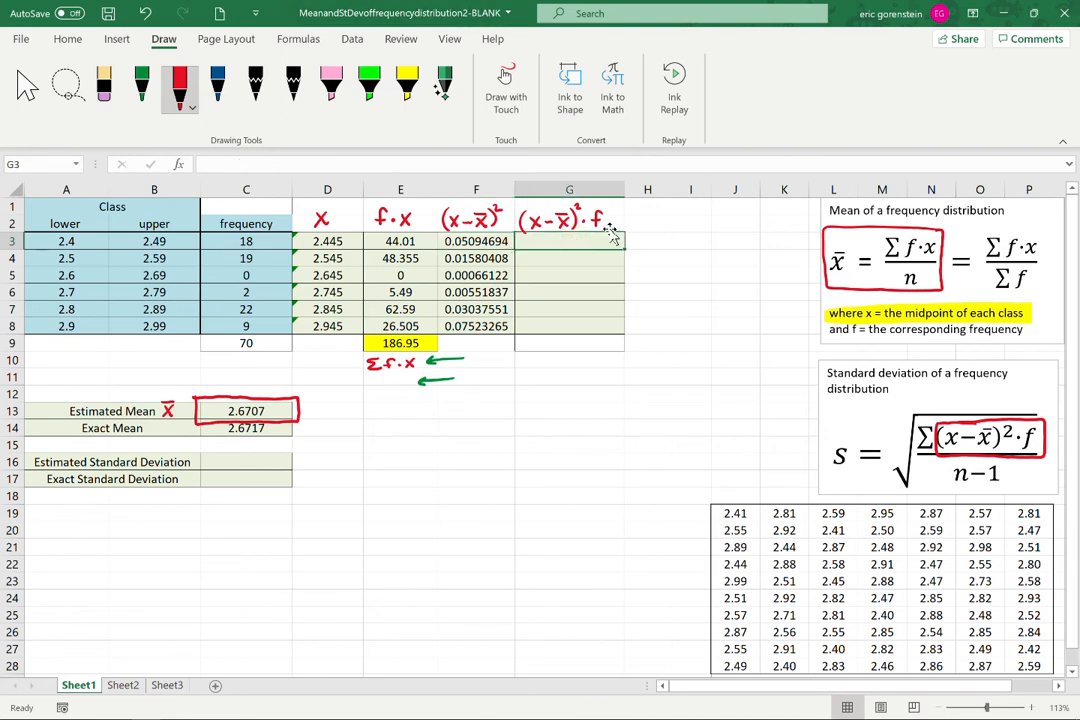
pyautogui.write('=')
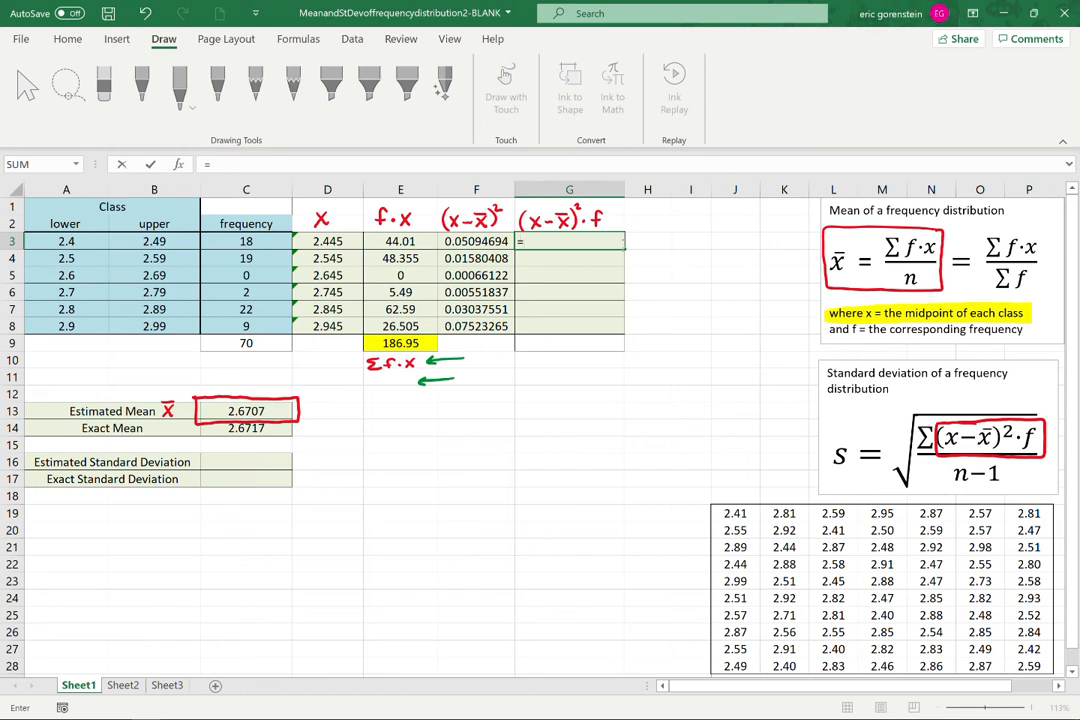
pyautogui.click(474, 242)
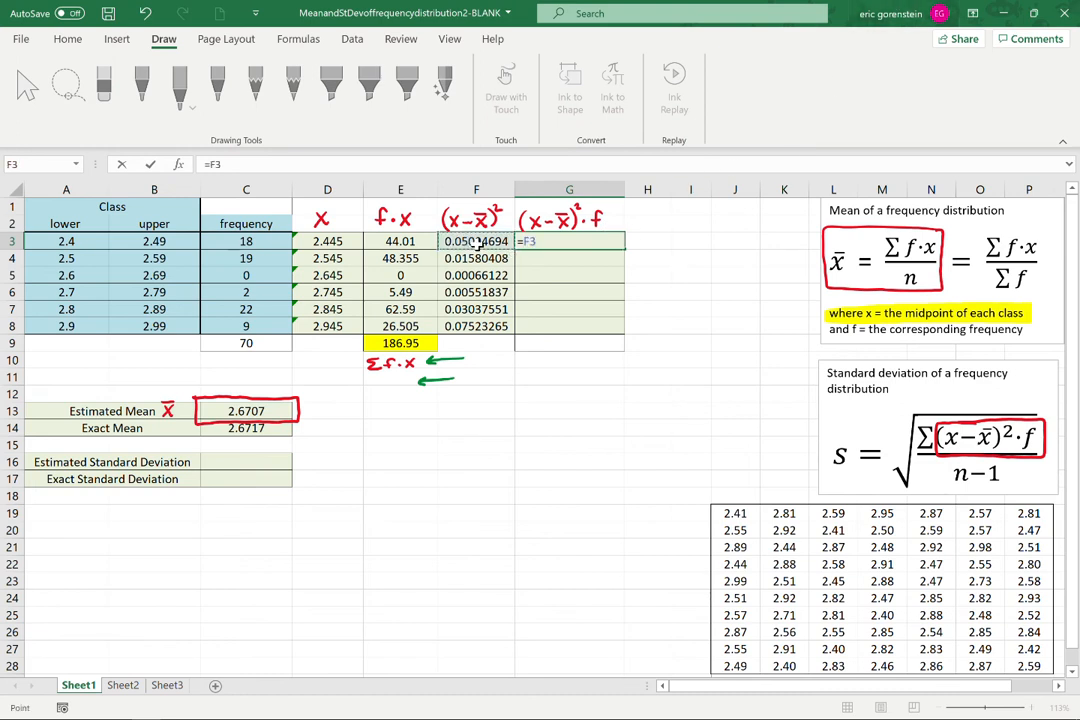
pyautogui.write('*')
pyautogui.click(247, 243)
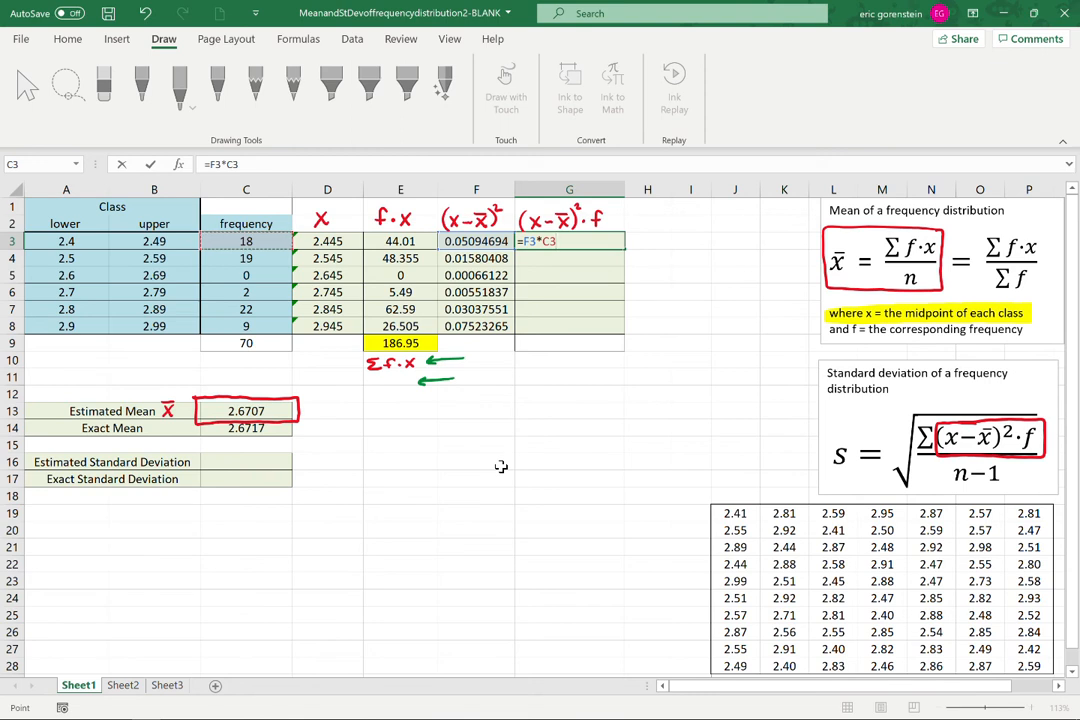
pyautogui.press('Return')
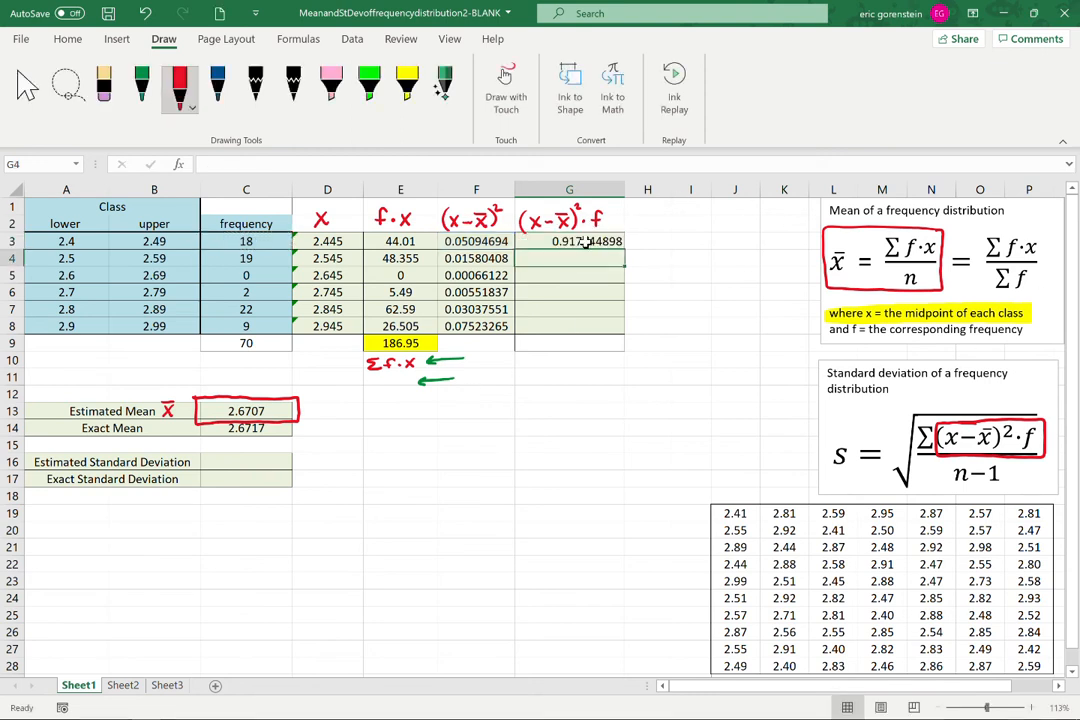
pyautogui.click(587, 242)
pyautogui.moveTo(624, 250); pyautogui.dragTo(627, 330)
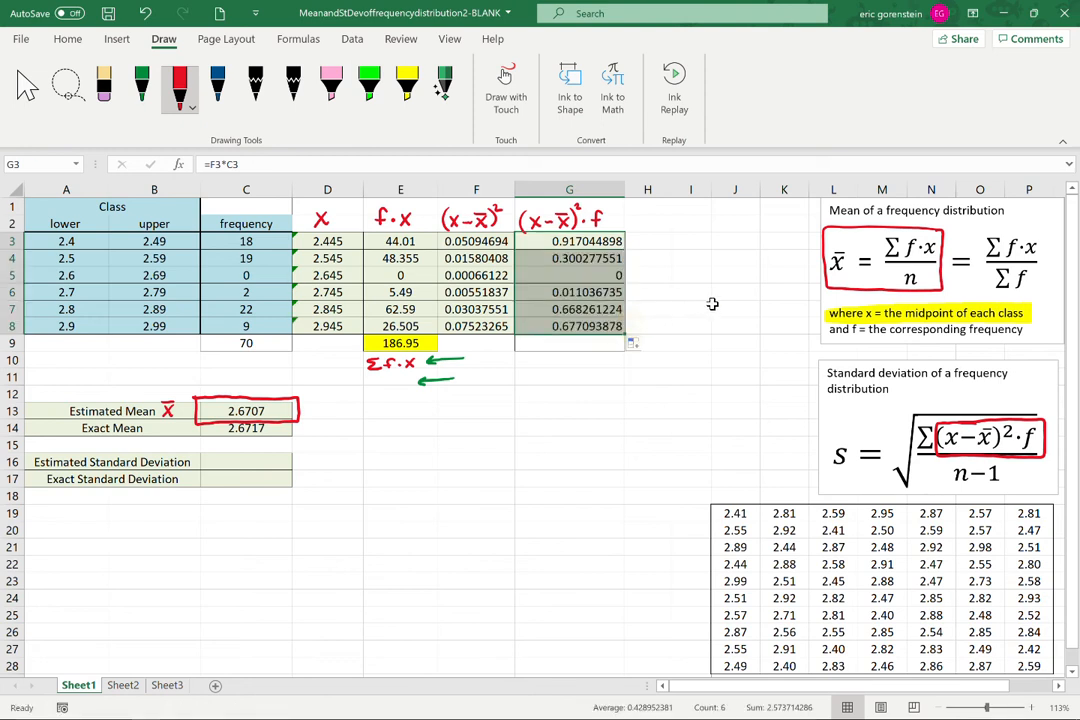
pyautogui.click(712, 304)
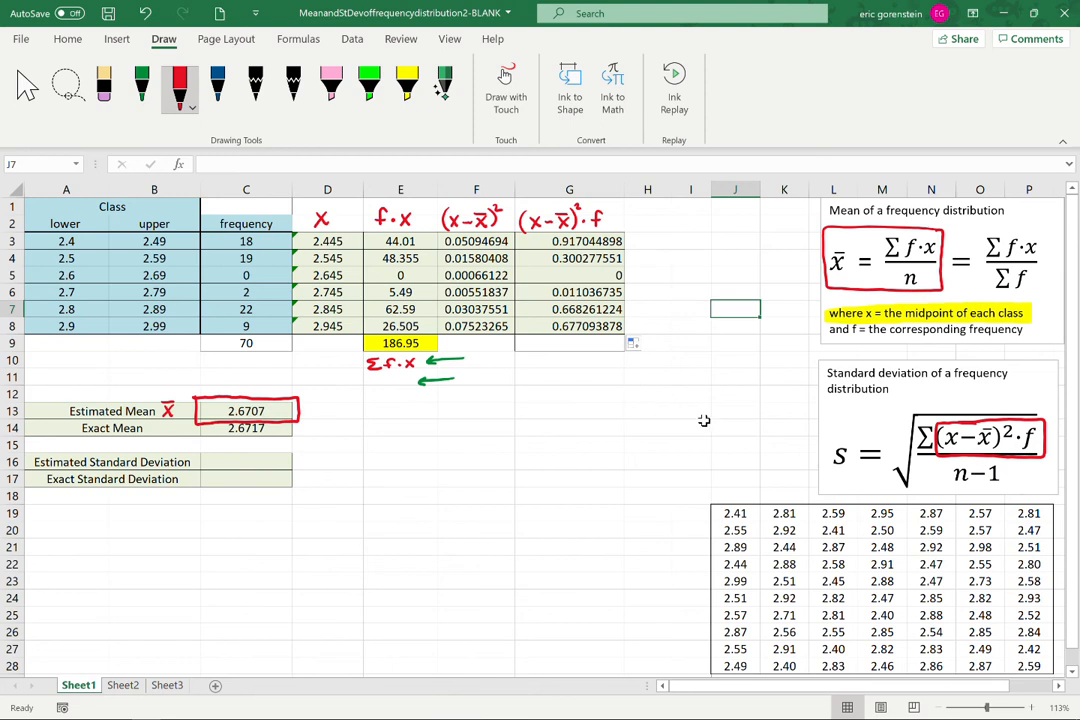
# Replace the red box in the standard deviation formula with one around Σ(x−x̄)²·f, and fill cell G9 with yellow
pyautogui.click(985, 421)
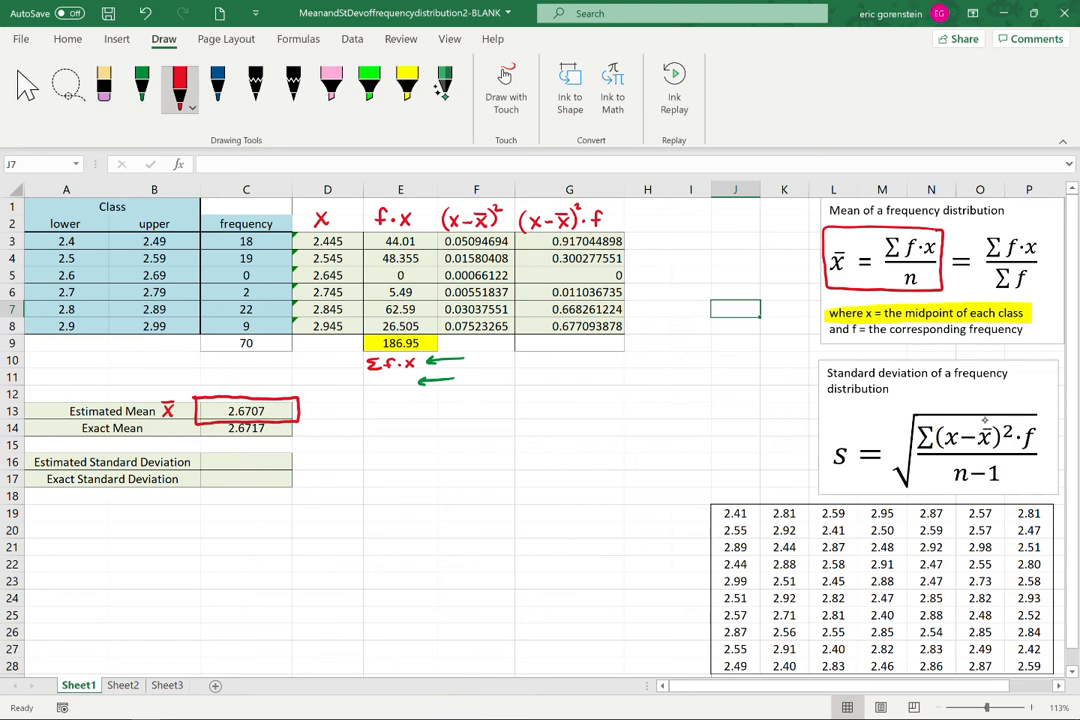
pyautogui.moveTo(936, 425)
pyautogui.mouseDown()
pyautogui.moveTo(970, 424)
pyautogui.moveTo(916, 444)
pyautogui.moveTo(1020, 457)
pyautogui.moveTo(1042, 422)
pyautogui.moveTo(965, 422)
pyautogui.mouseUp()
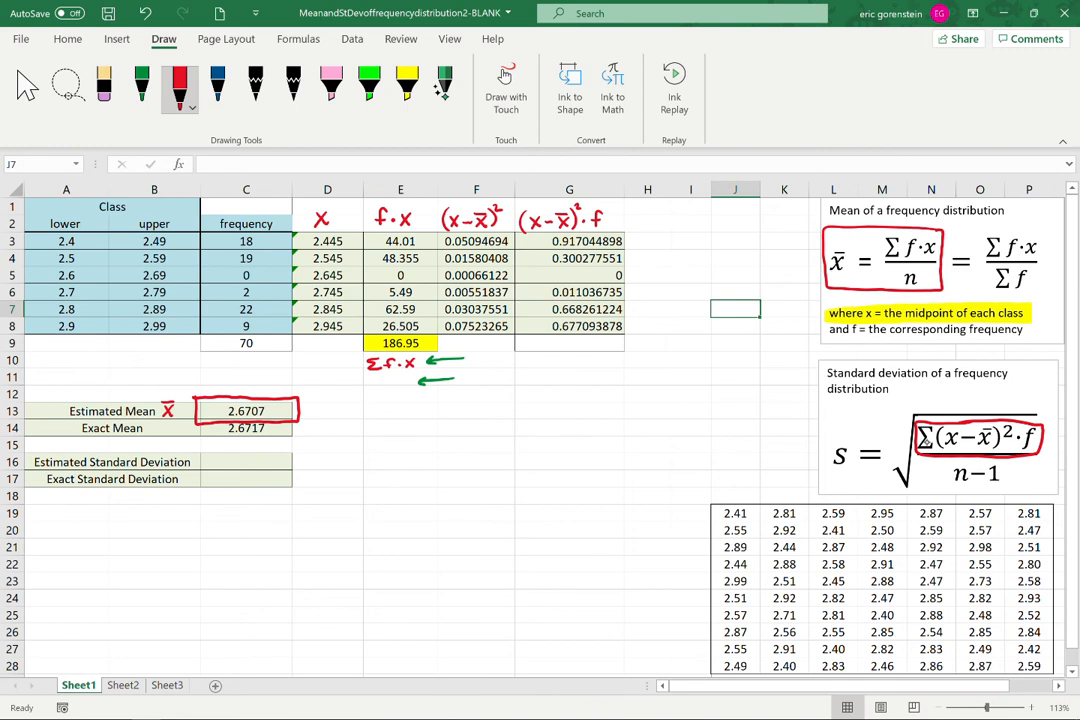
pyautogui.click(563, 343)
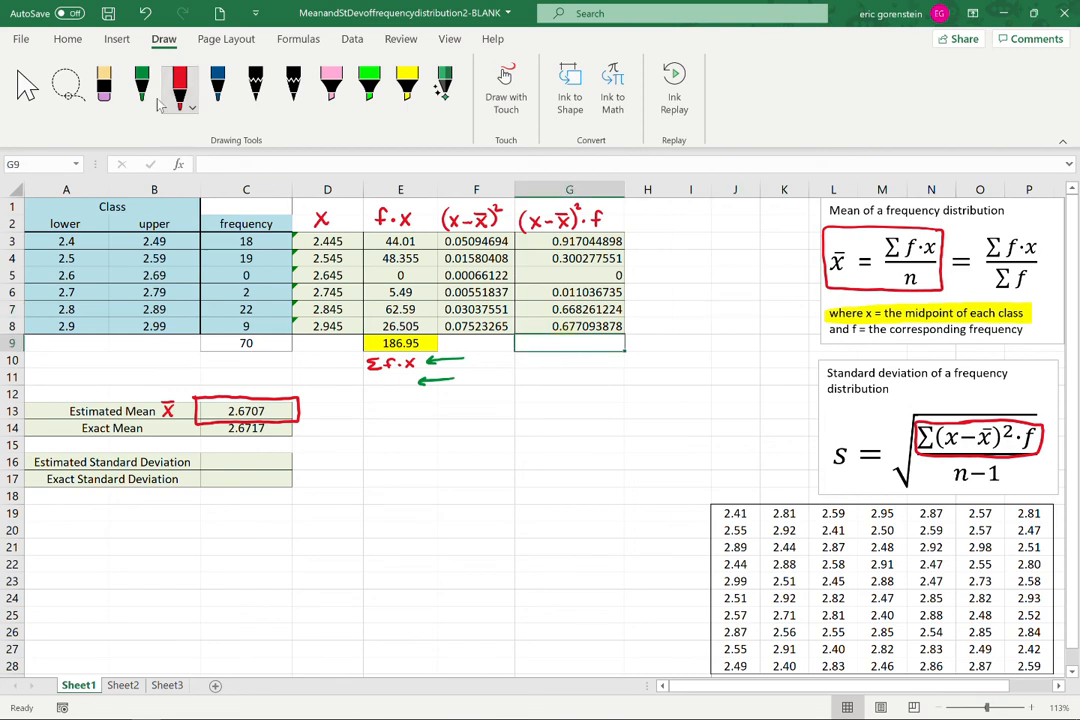
pyautogui.click(67, 38)
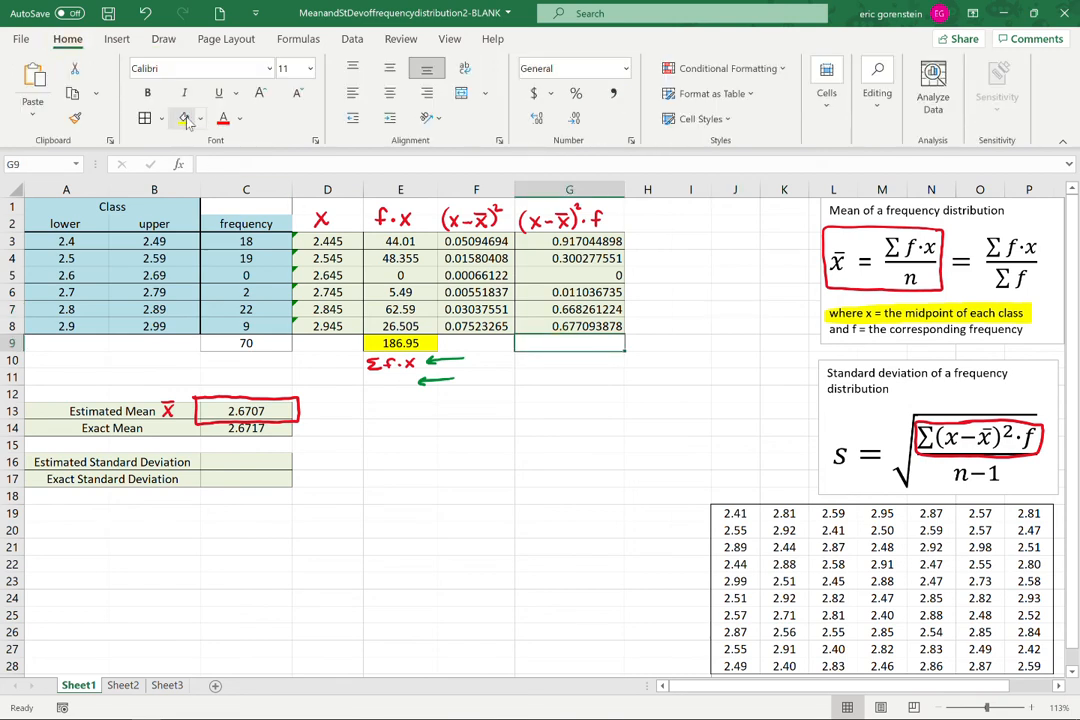
pyautogui.click(185, 118)
pyautogui.click(585, 376)
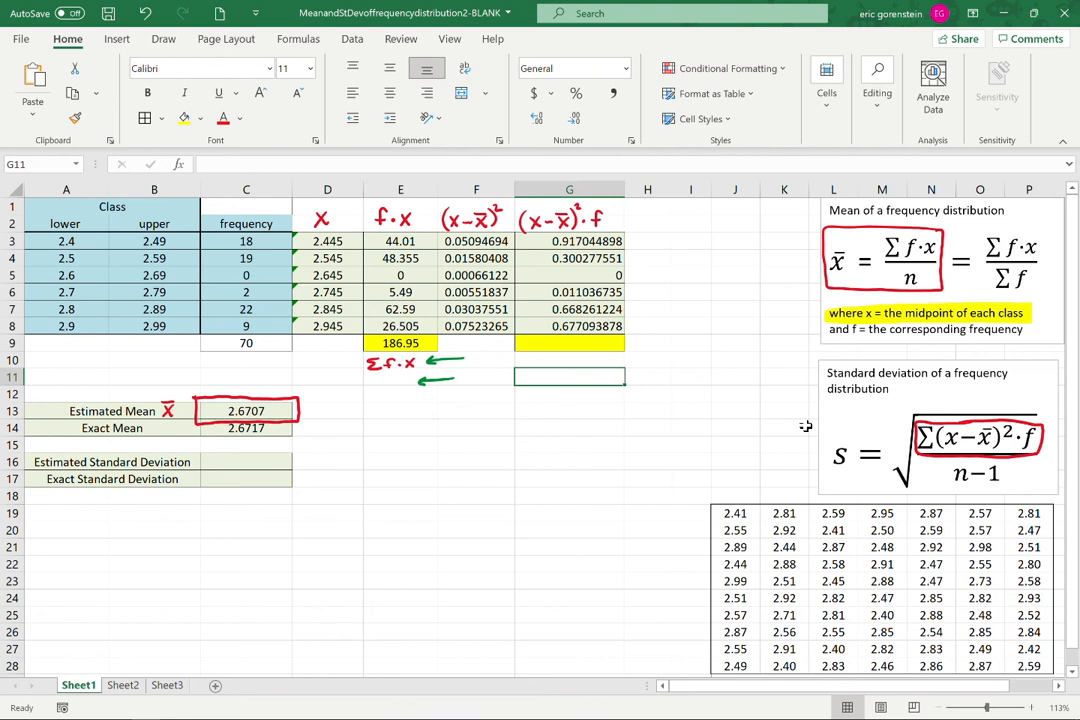
pyautogui.click(646, 615)
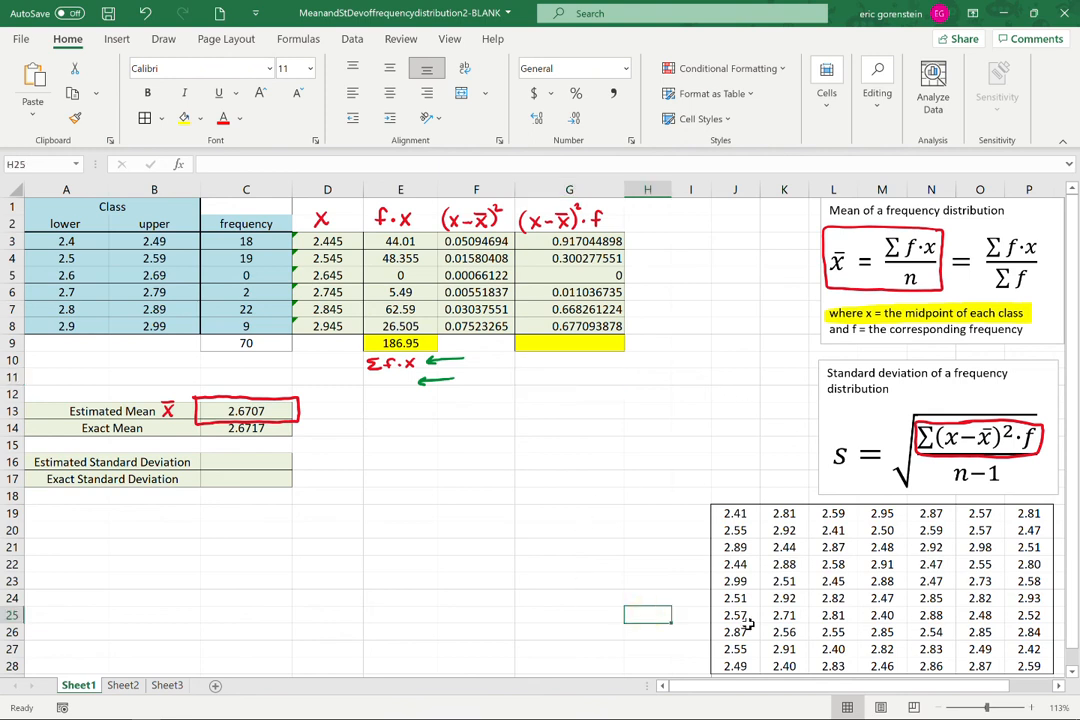
# Erase the green arrows beside the Σf·x label and handwrite Σ(x−x̄)²·f in red below G9
pyautogui.moveTo(449, 371); pyautogui.dragTo(443, 372)
pyautogui.click(164, 39)
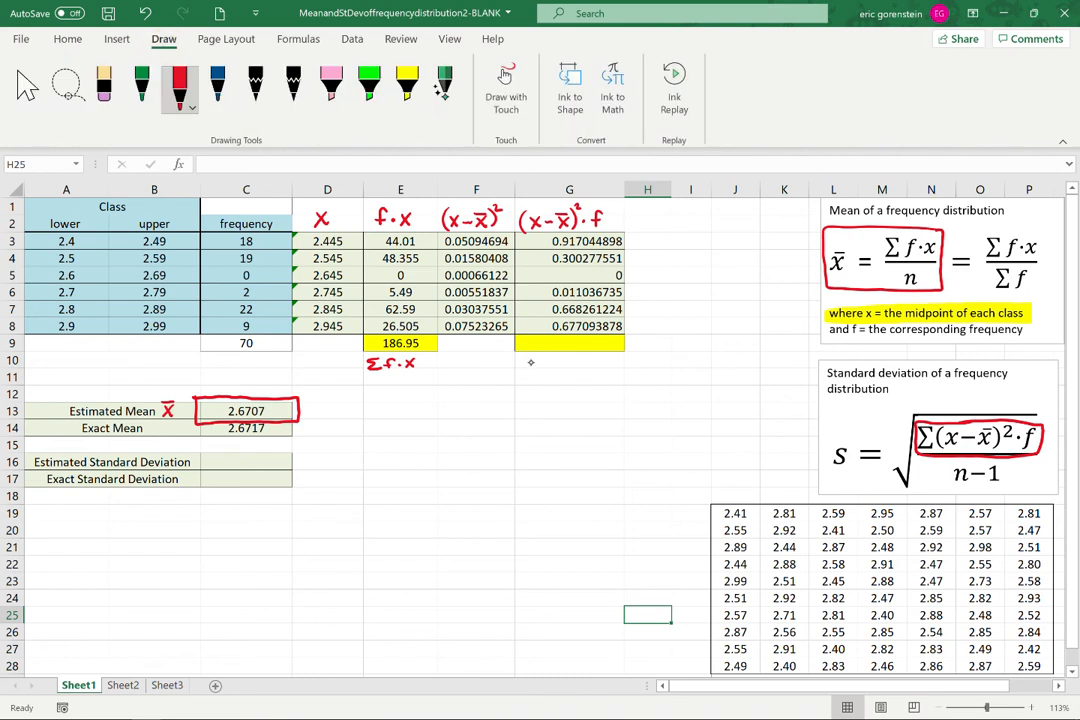
pyautogui.moveTo(531, 361)
pyautogui.mouseDown()
pyautogui.moveTo(532, 372)
pyautogui.moveTo(566, 366)
pyautogui.mouseUp()
pyautogui.moveTo(569, 361); pyautogui.dragTo(578, 371)
pyautogui.moveTo(578, 361)
pyautogui.mouseDown()
pyautogui.moveTo(537, 373)
pyautogui.moveTo(599, 370)
pyautogui.mouseUp()
pyautogui.moveTo(597, 364); pyautogui.dragTo(605, 364)
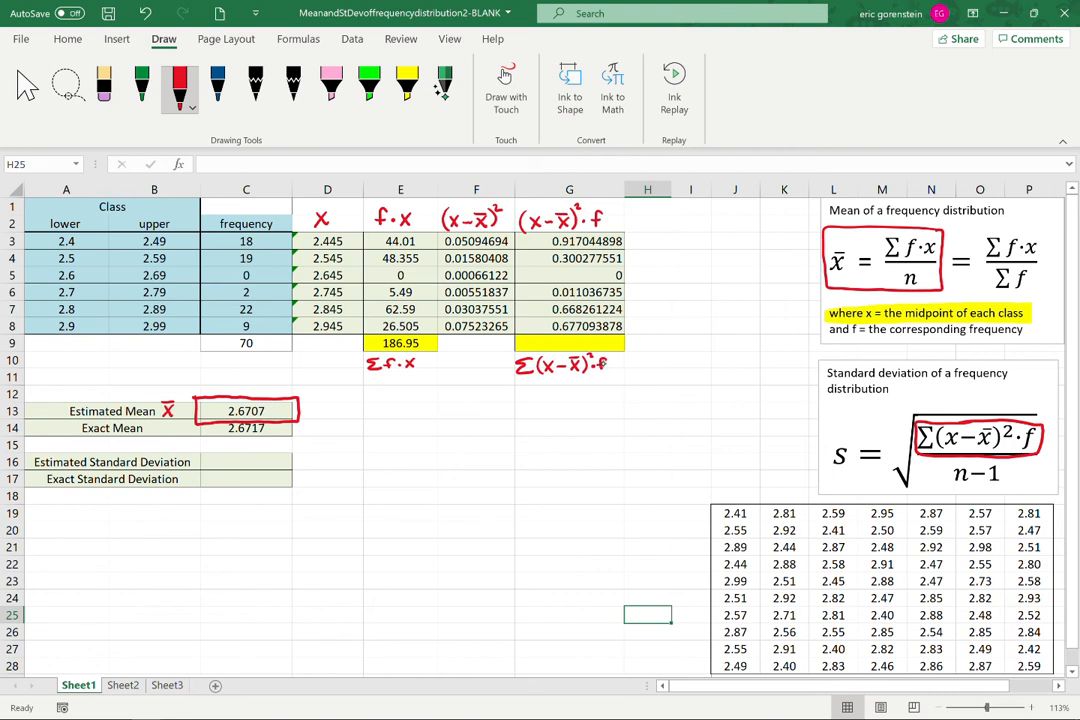
# Total the (x−x̄)²·f column in G9 with a SUM over G3:G8
pyautogui.click(570, 340)
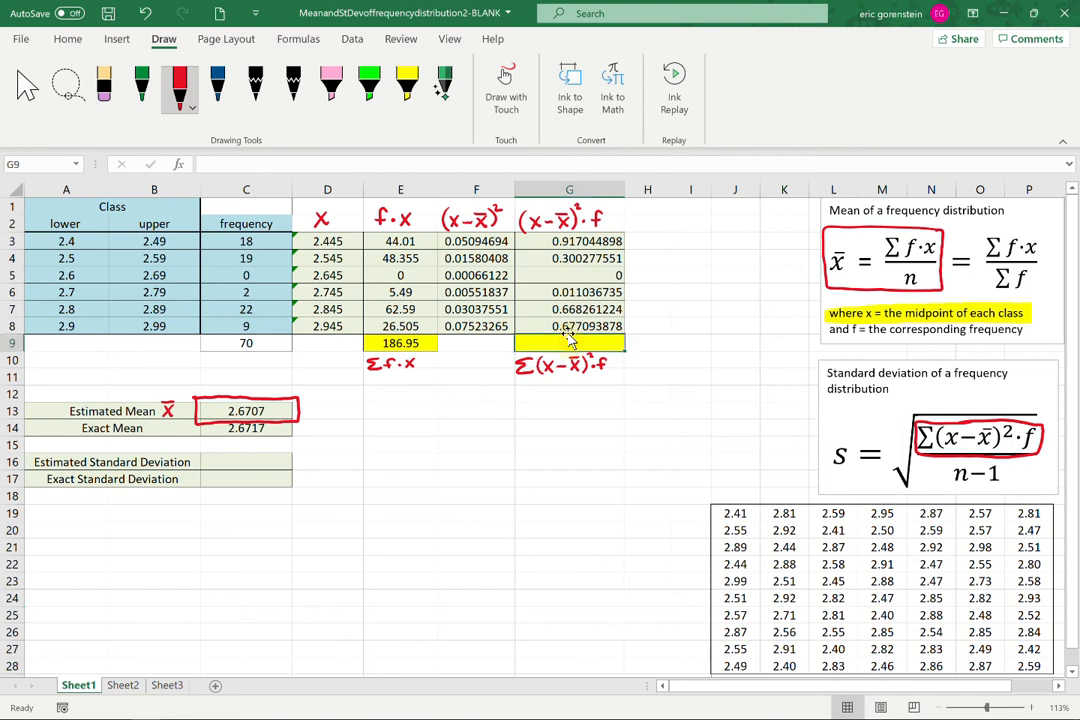
pyautogui.write('=sum(')
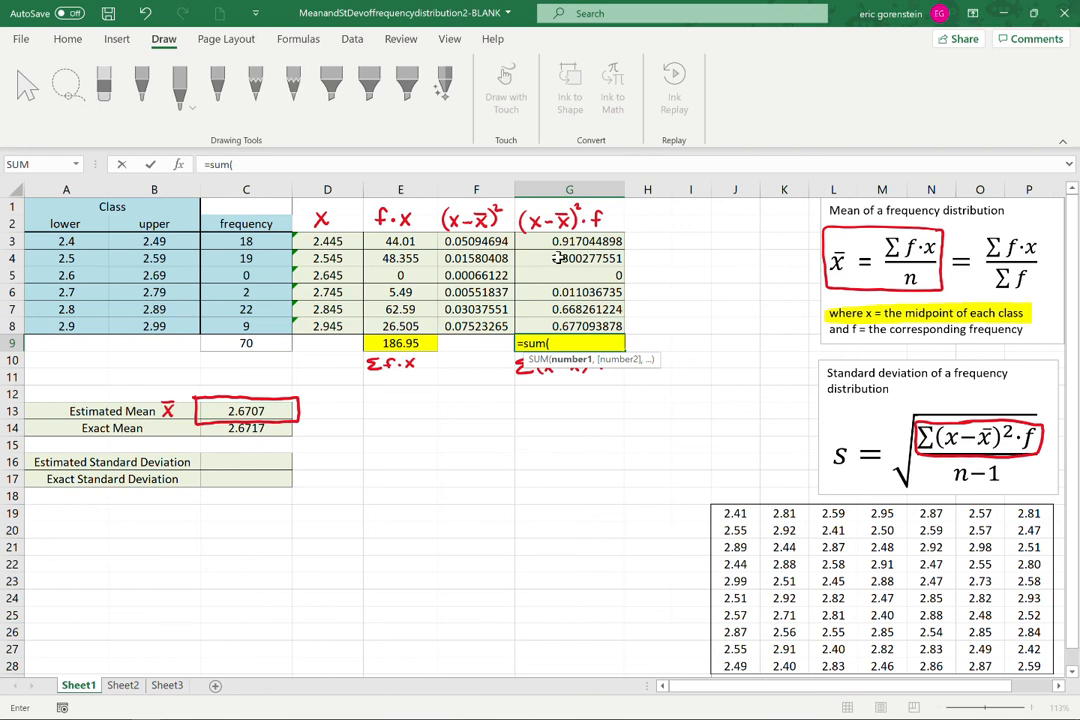
pyautogui.moveTo(580, 242); pyautogui.dragTo(588, 341)
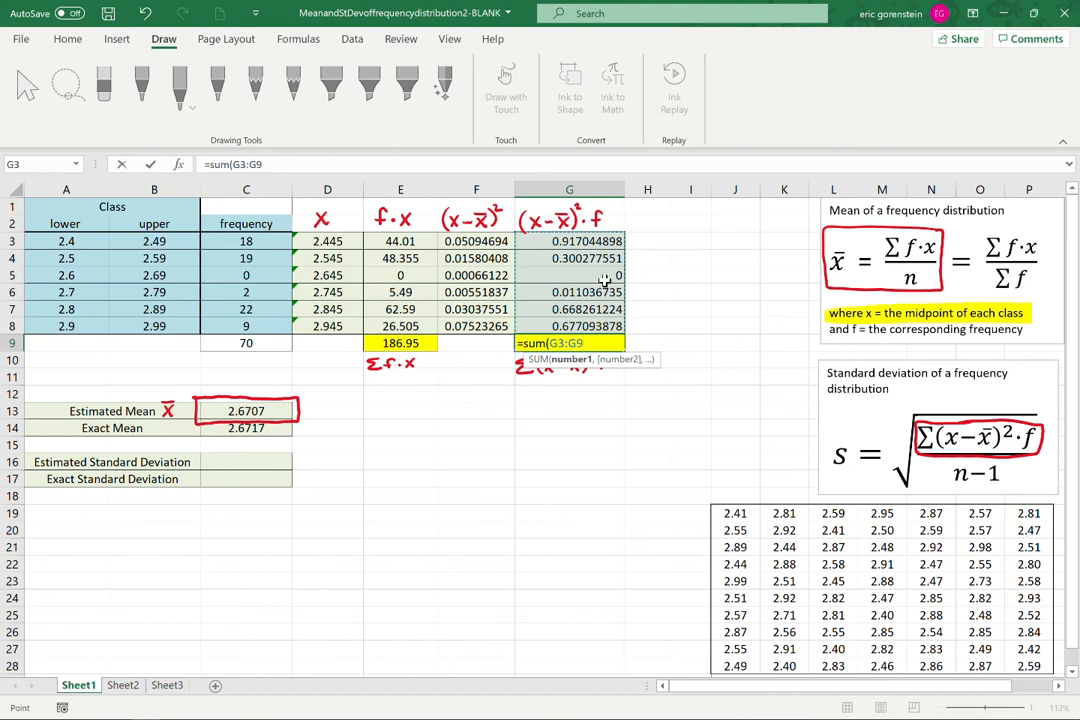
pyautogui.press('BackSpace')
pyautogui.write('8')
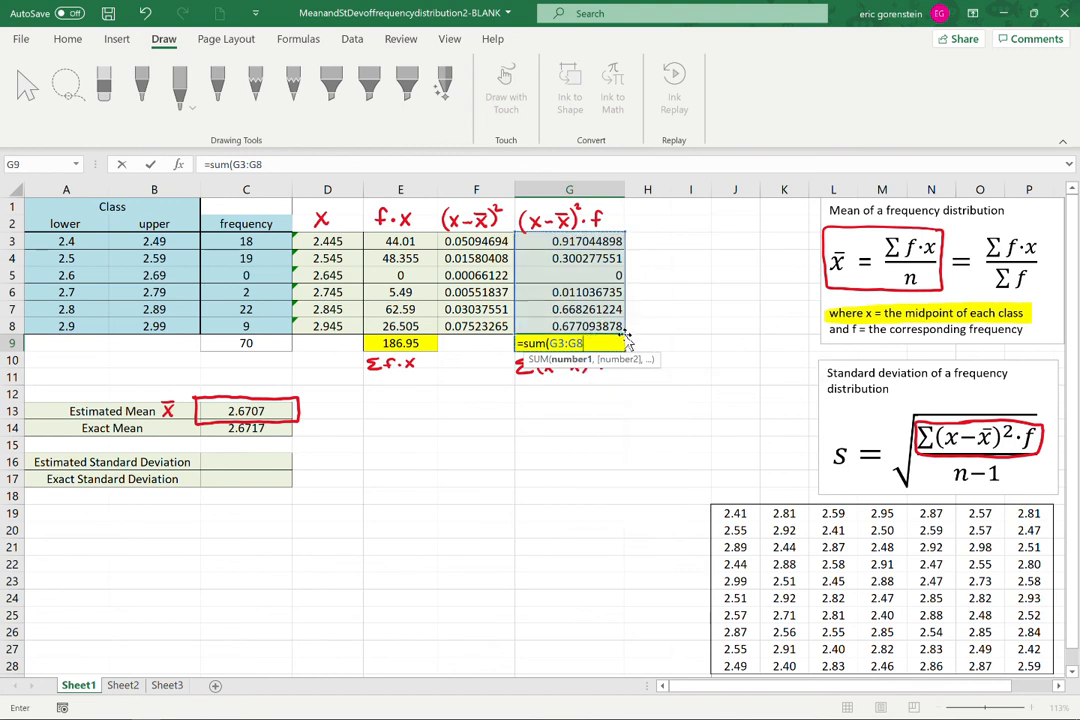
pyautogui.press('Return')
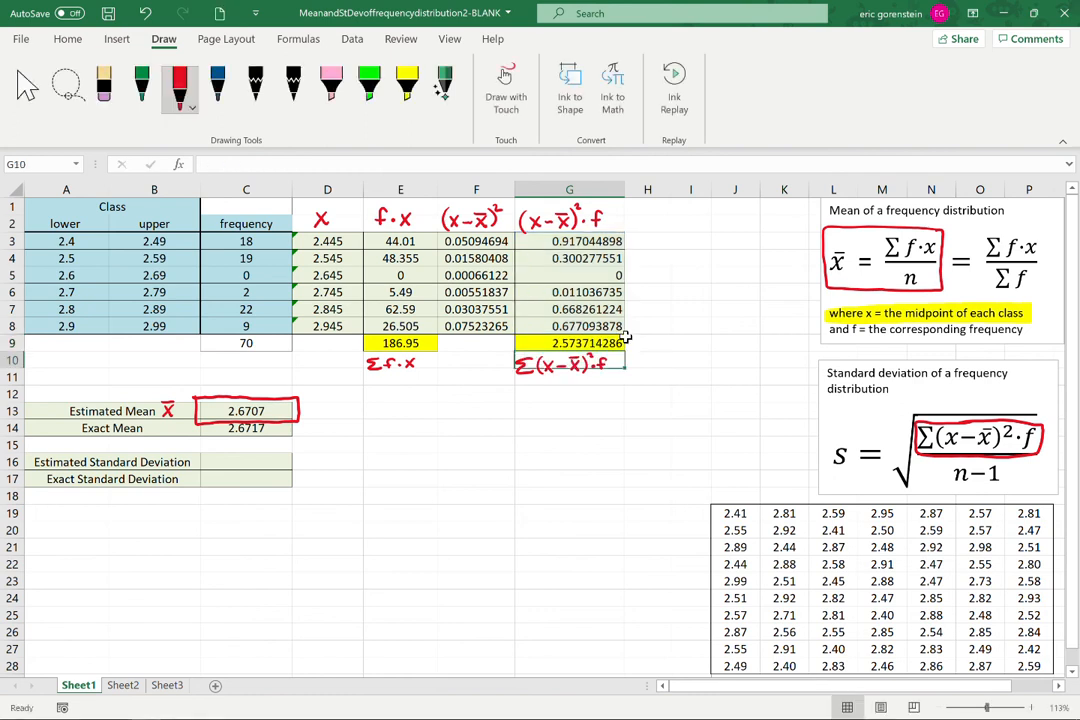
pyautogui.click(660, 460)
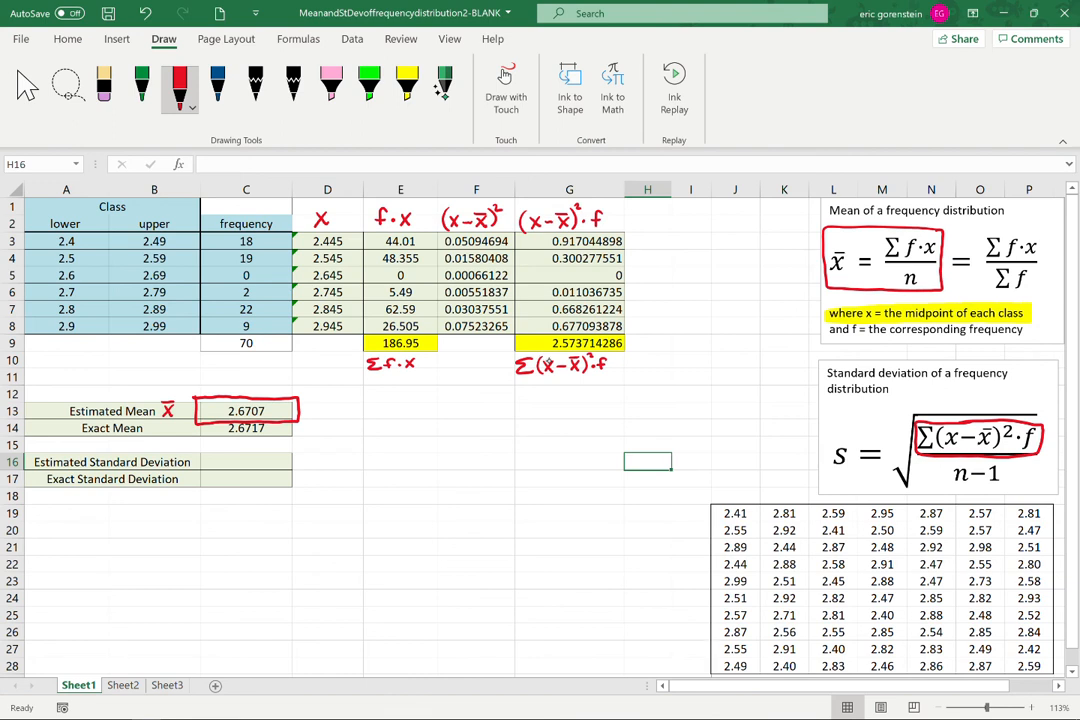
# Handwrite the example formula =sqrt(G9/69) in red in the empty area below the standard deviation rows
pyautogui.moveTo(350, 542)
pyautogui.mouseDown()
pyautogui.moveTo(357, 559)
pyautogui.moveTo(375, 542)
pyautogui.moveTo(374, 554)
pyautogui.moveTo(411, 542)
pyautogui.moveTo(393, 567)
pyautogui.mouseUp()
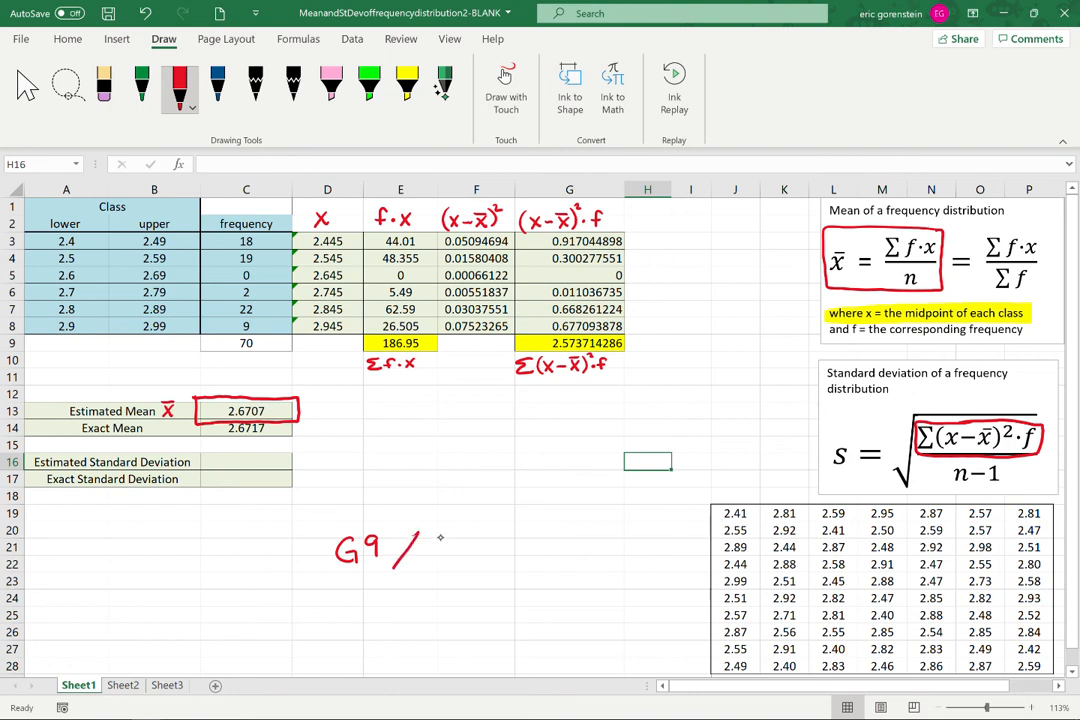
pyautogui.moveTo(446, 533)
pyautogui.mouseDown()
pyautogui.moveTo(437, 549)
pyautogui.moveTo(462, 556)
pyautogui.mouseUp()
pyautogui.moveTo(321, 519); pyautogui.dragTo(316, 578)
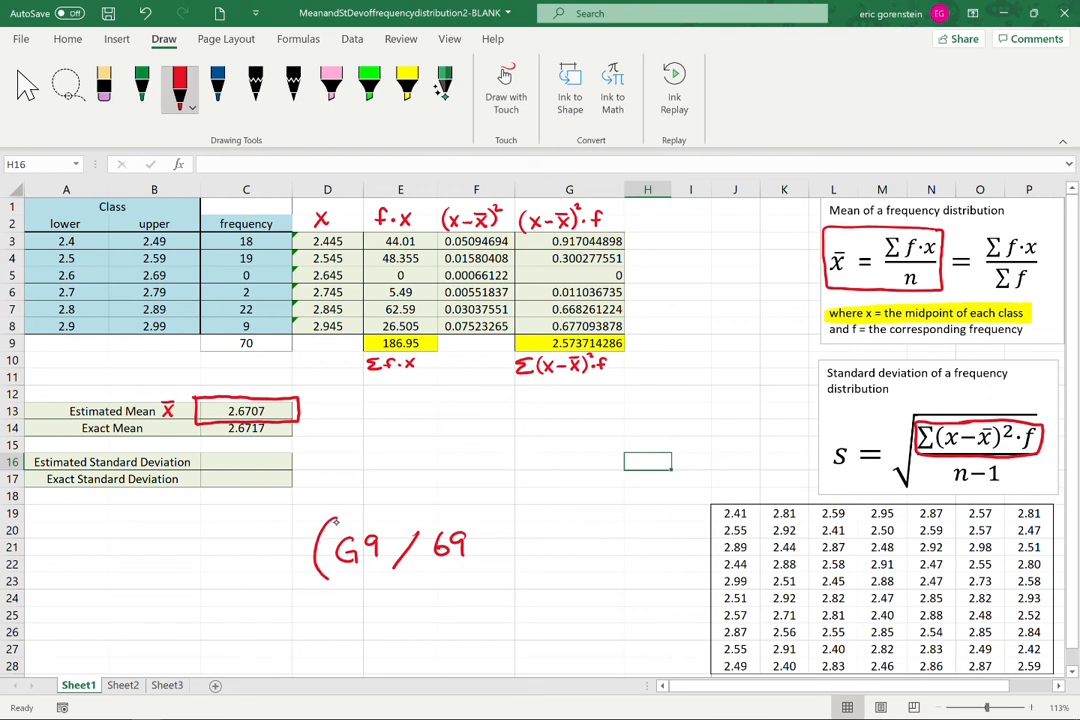
pyautogui.moveTo(478, 512); pyautogui.dragTo(488, 570)
pyautogui.moveTo(185, 541)
pyautogui.mouseDown()
pyautogui.moveTo(253, 570)
pyautogui.moveTo(277, 542)
pyautogui.moveTo(294, 566)
pyautogui.moveTo(299, 540)
pyautogui.mouseUp()
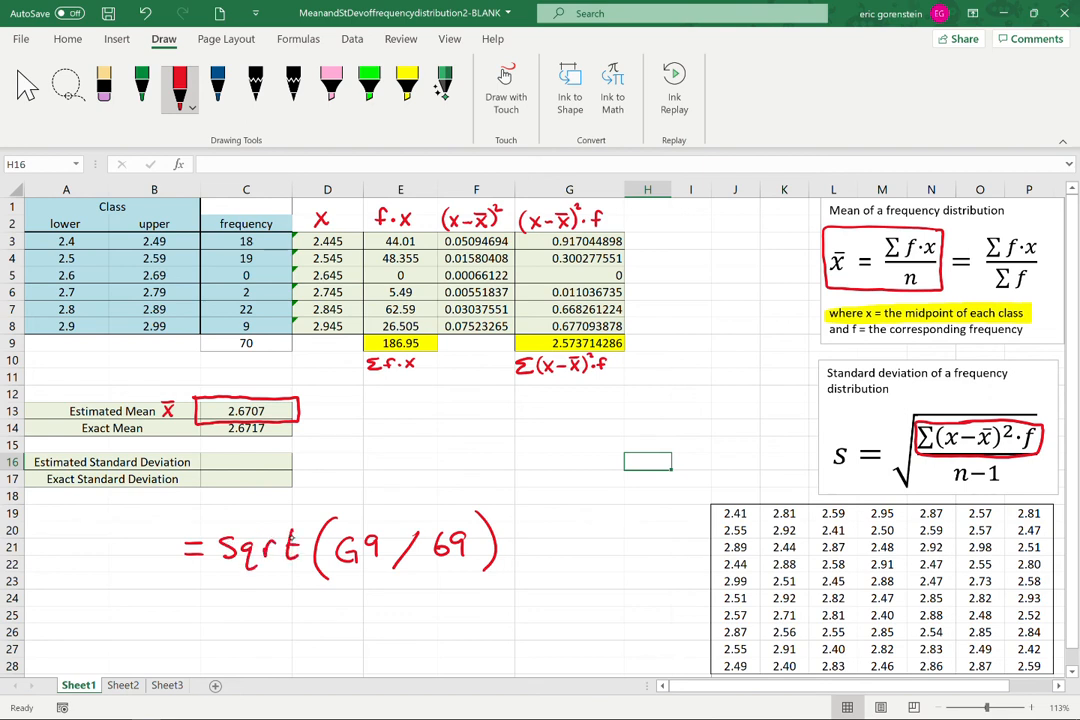
# Highlight G9 in yellow in the handwritten formula and draw a red arrow to it from cell G9
pyautogui.click(406, 85)
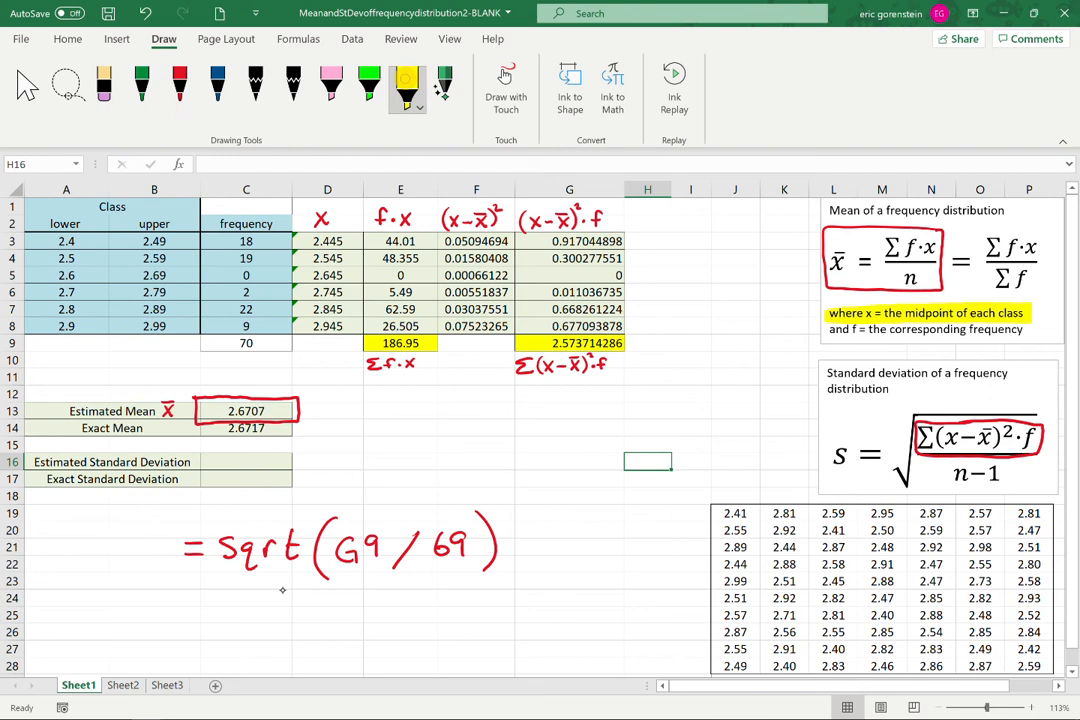
pyautogui.moveTo(336, 550)
pyautogui.mouseDown()
pyautogui.moveTo(381, 542)
pyautogui.moveTo(380, 562)
pyautogui.mouseUp()
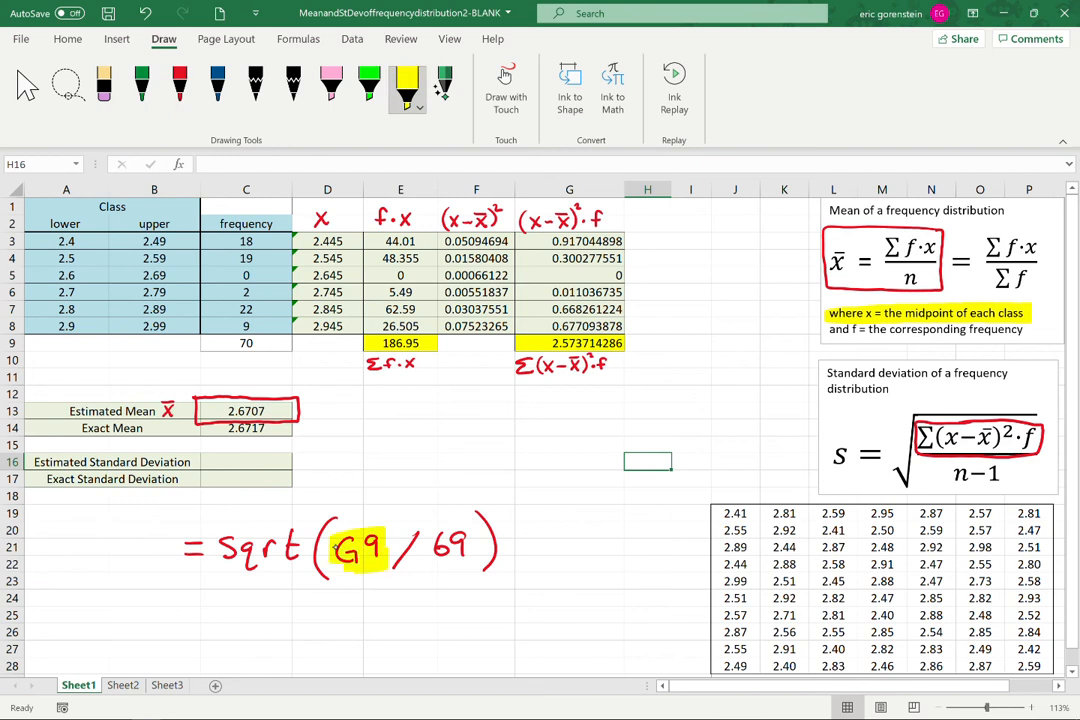
pyautogui.click(180, 85)
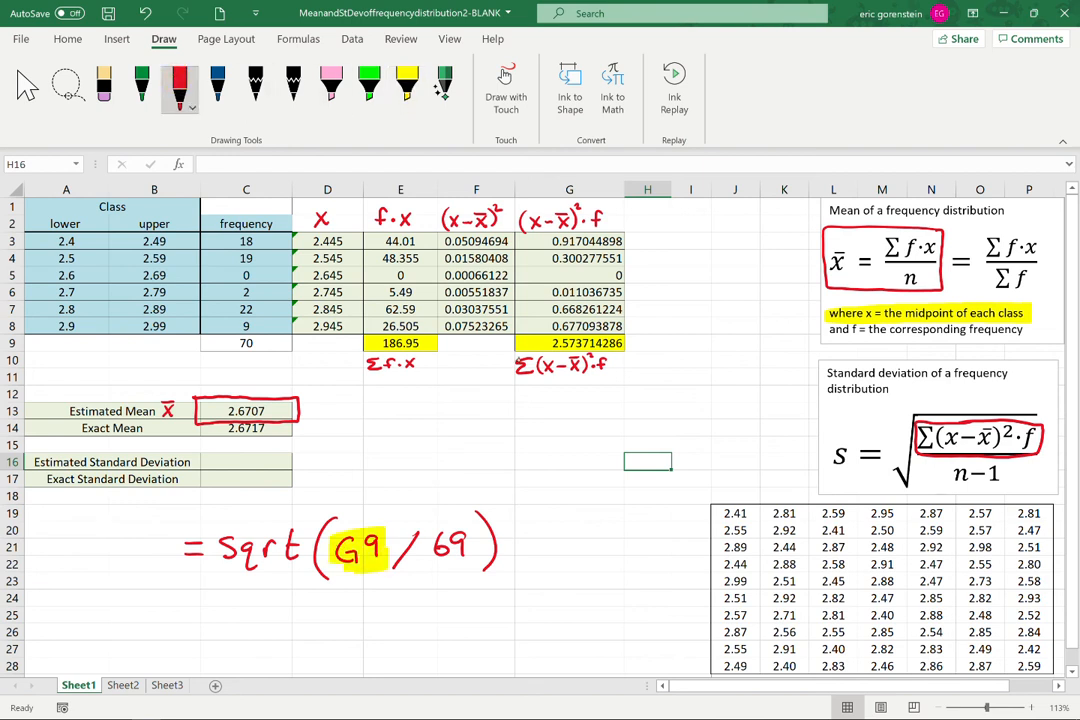
pyautogui.moveTo(533, 343)
pyautogui.mouseDown()
pyautogui.moveTo(495, 348)
pyautogui.moveTo(445, 392)
pyautogui.moveTo(378, 515)
pyautogui.moveTo(392, 520)
pyautogui.mouseUp()
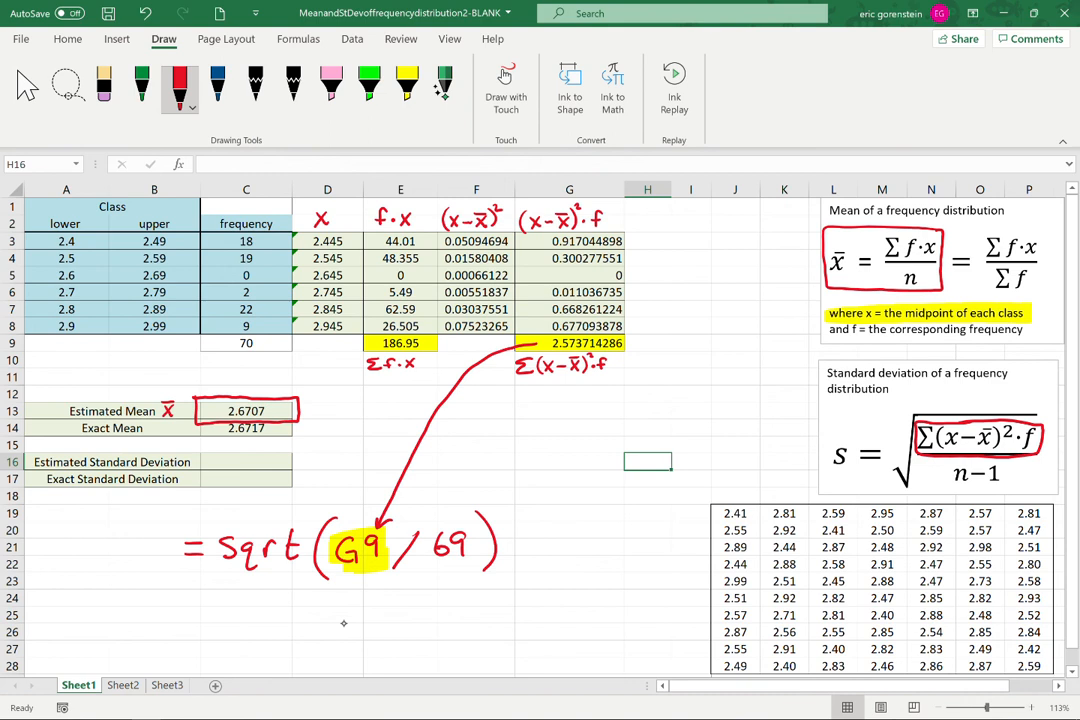
# Move the red ink box from C13 to C16 and calculate the estimated standard deviation there with =sqrt(G9/69)
pyautogui.click(285, 397)
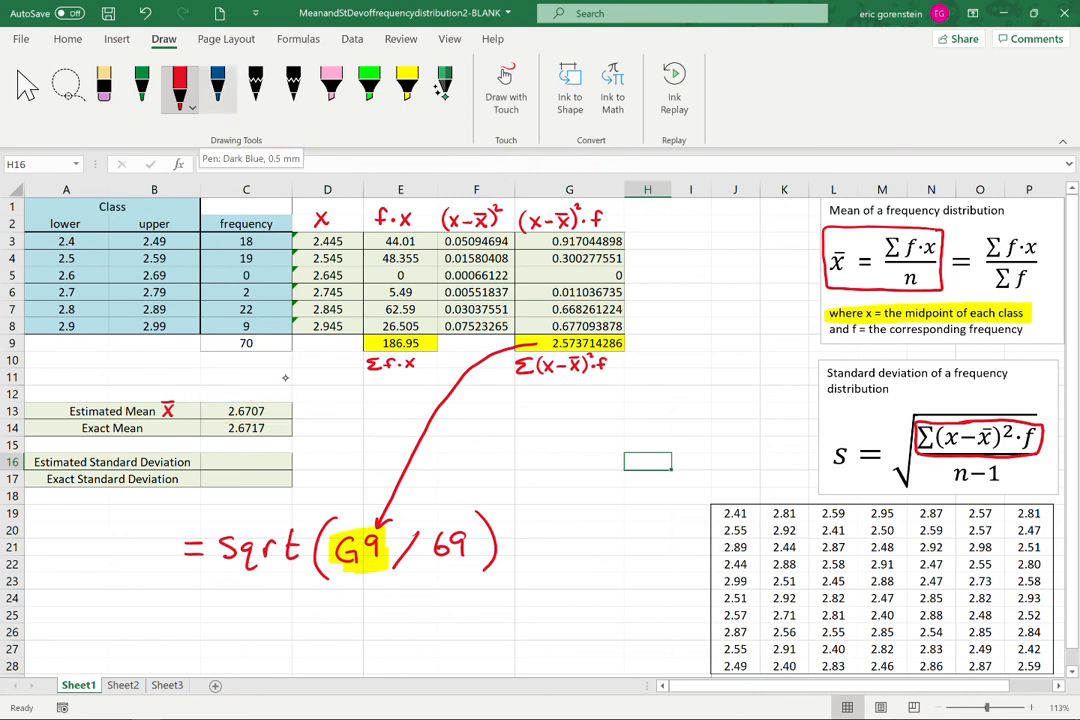
pyautogui.moveTo(197, 461)
pyautogui.mouseDown()
pyautogui.moveTo(197, 472)
pyautogui.moveTo(197, 452)
pyautogui.moveTo(300, 460)
pyautogui.moveTo(287, 473)
pyautogui.moveTo(195, 473)
pyautogui.mouseUp()
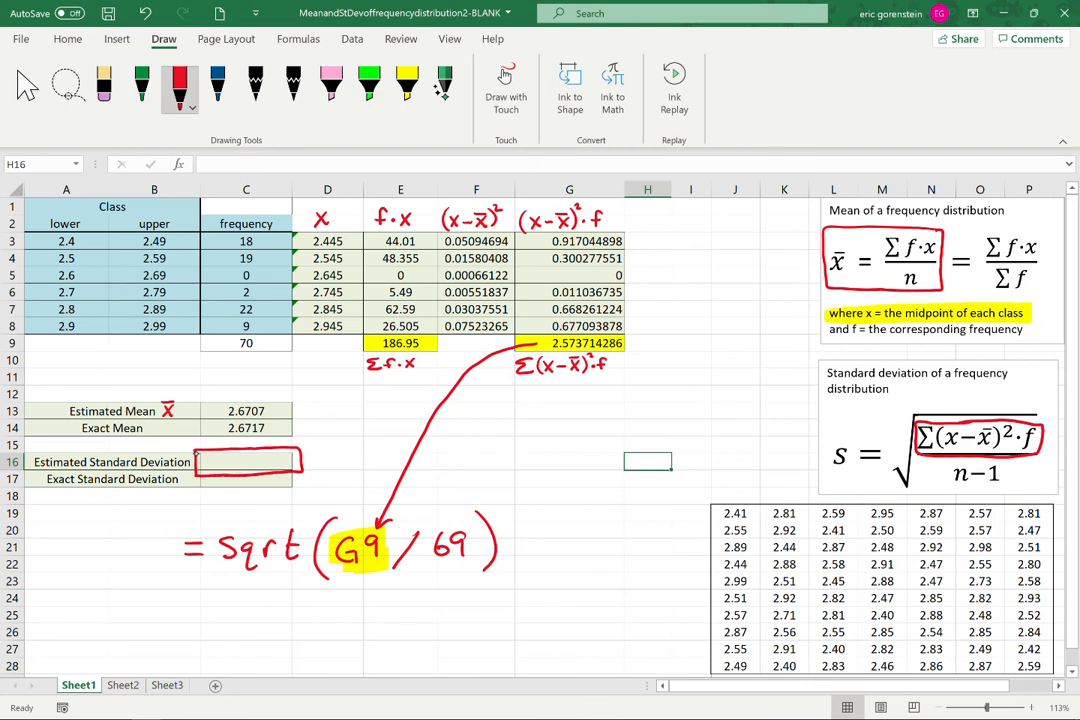
pyautogui.click(246, 463)
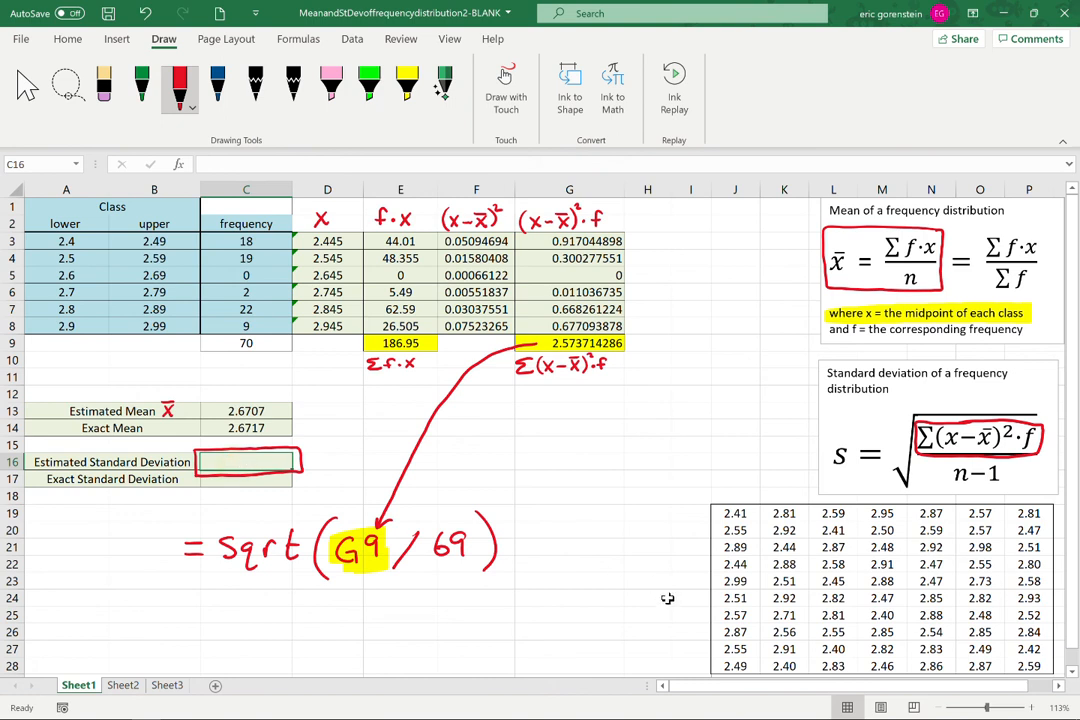
pyautogui.write('=')
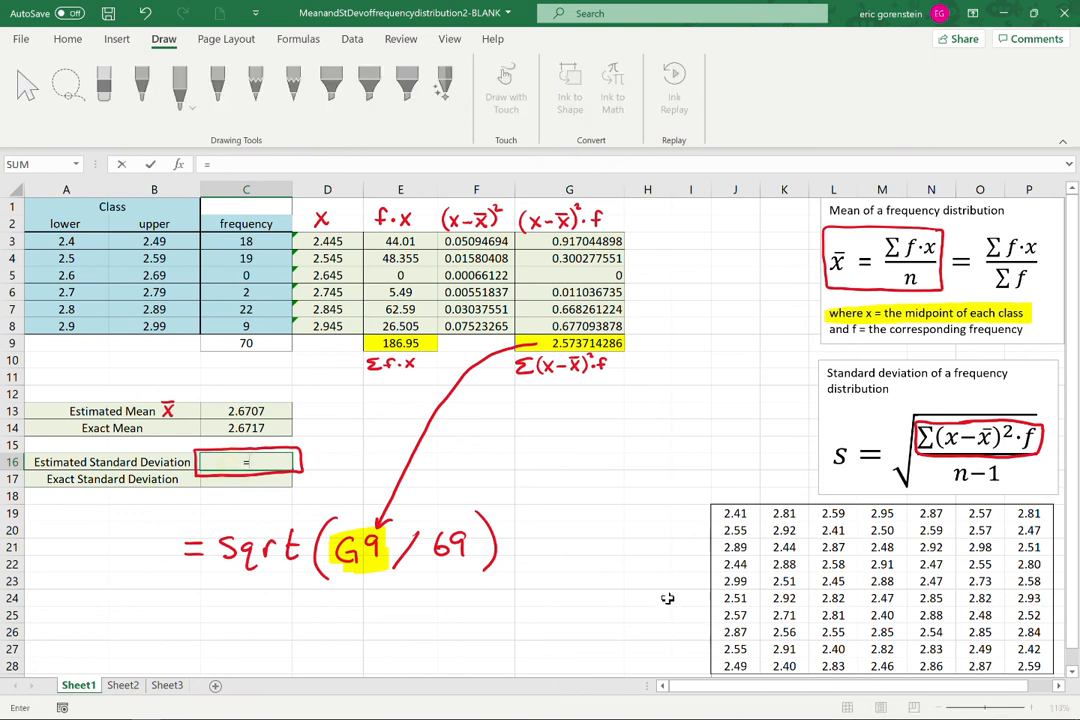
pyautogui.write('sqr')
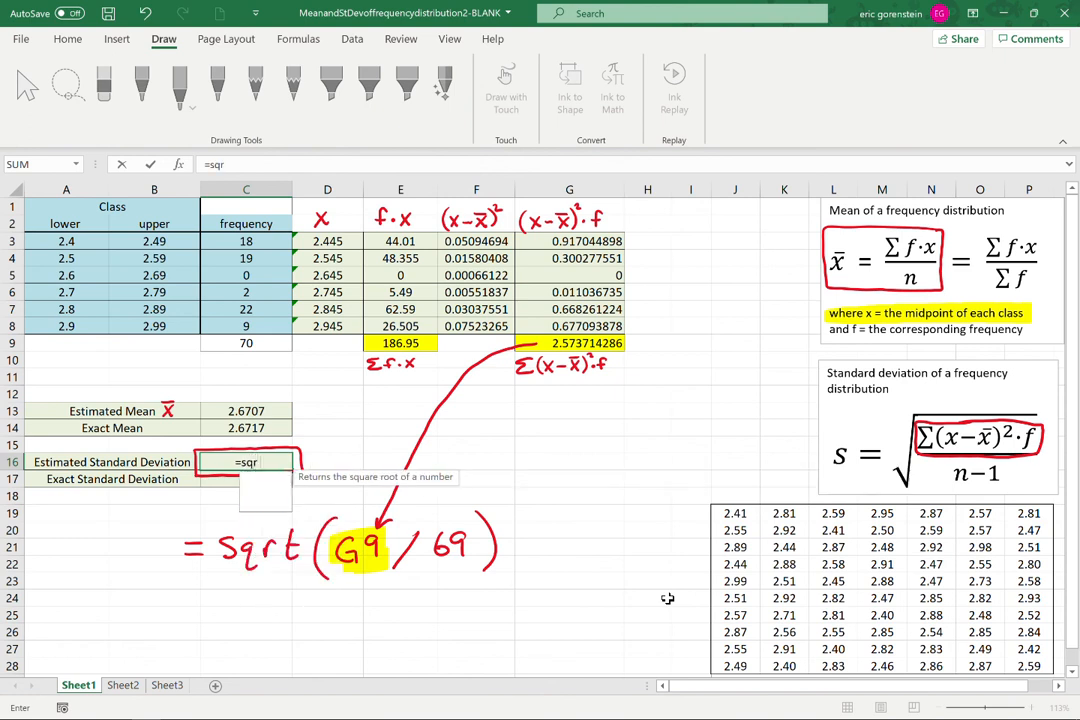
pyautogui.write('t(')
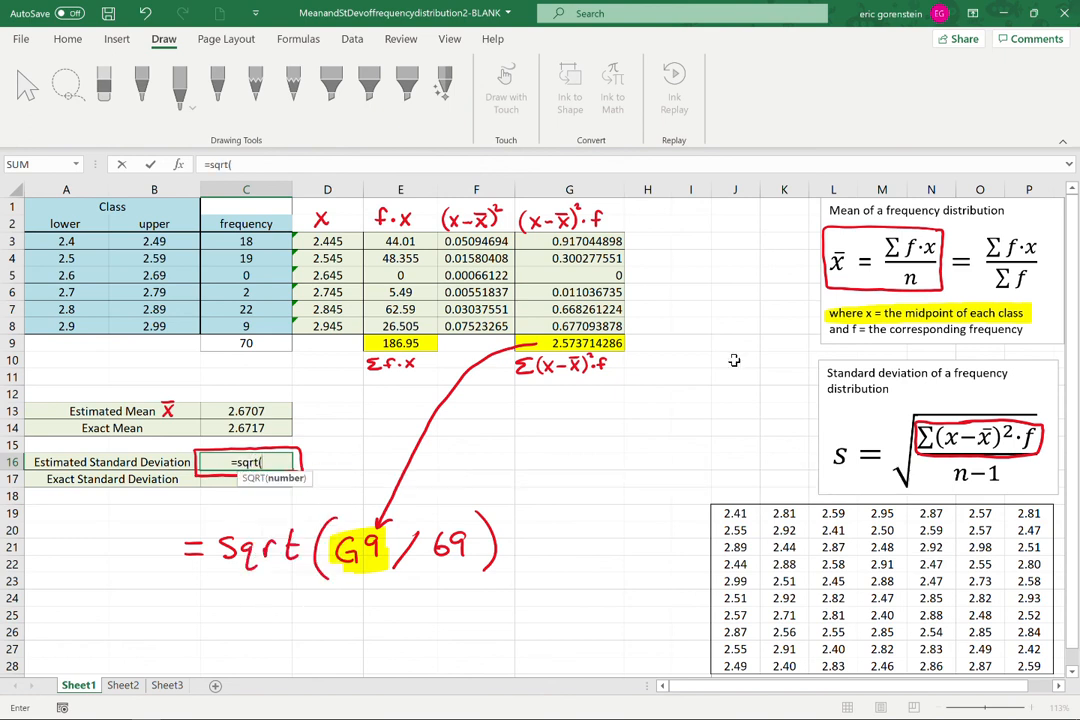
pyautogui.click(597, 343)
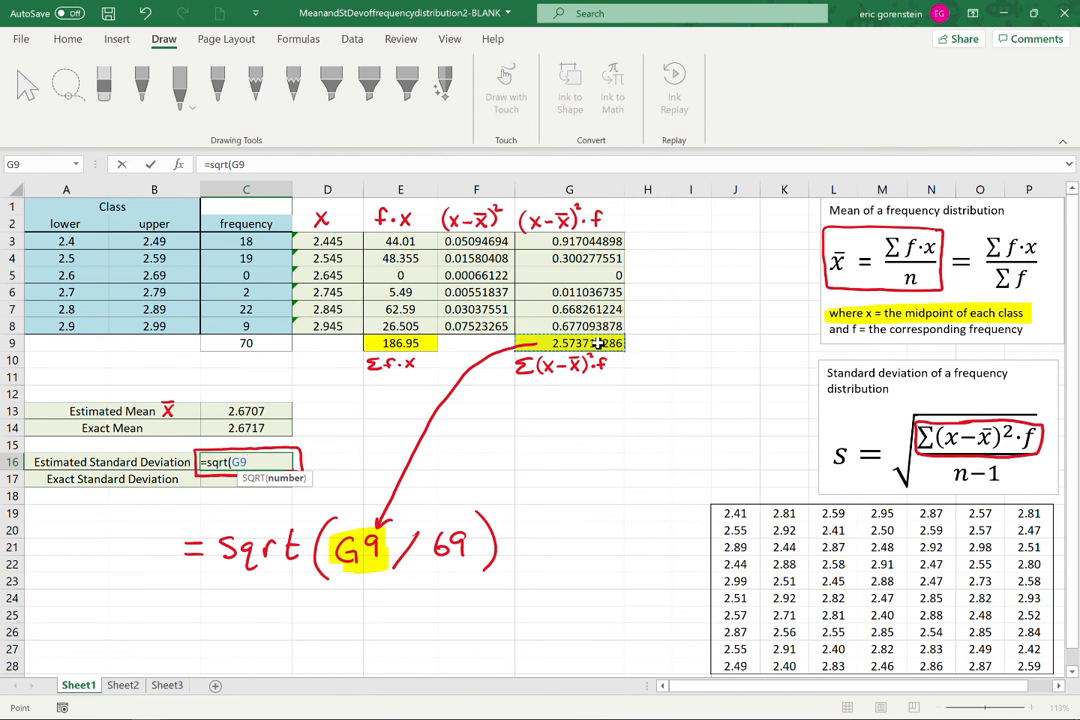
pyautogui.write('/69')
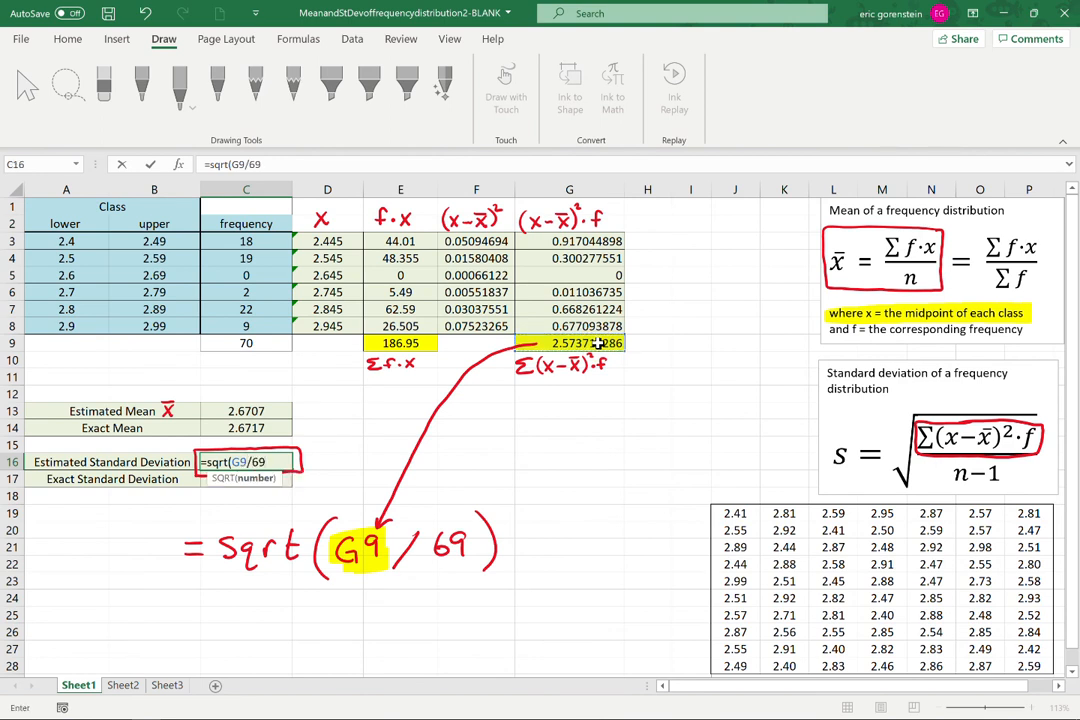
pyautogui.write(')')
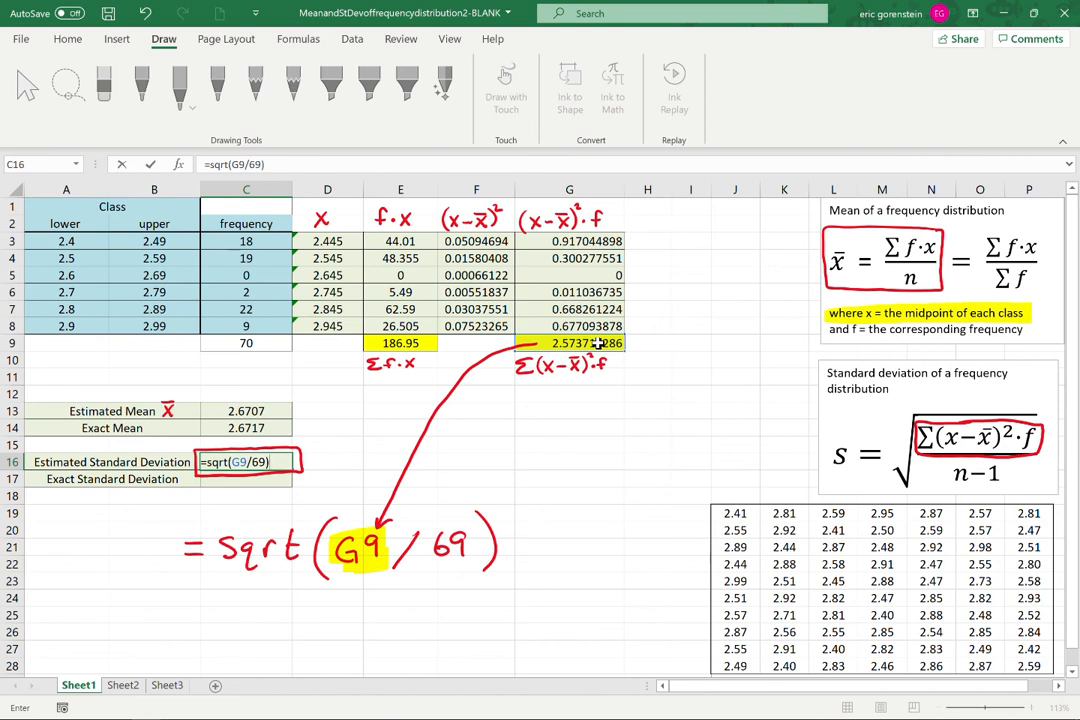
pyautogui.press('Return')
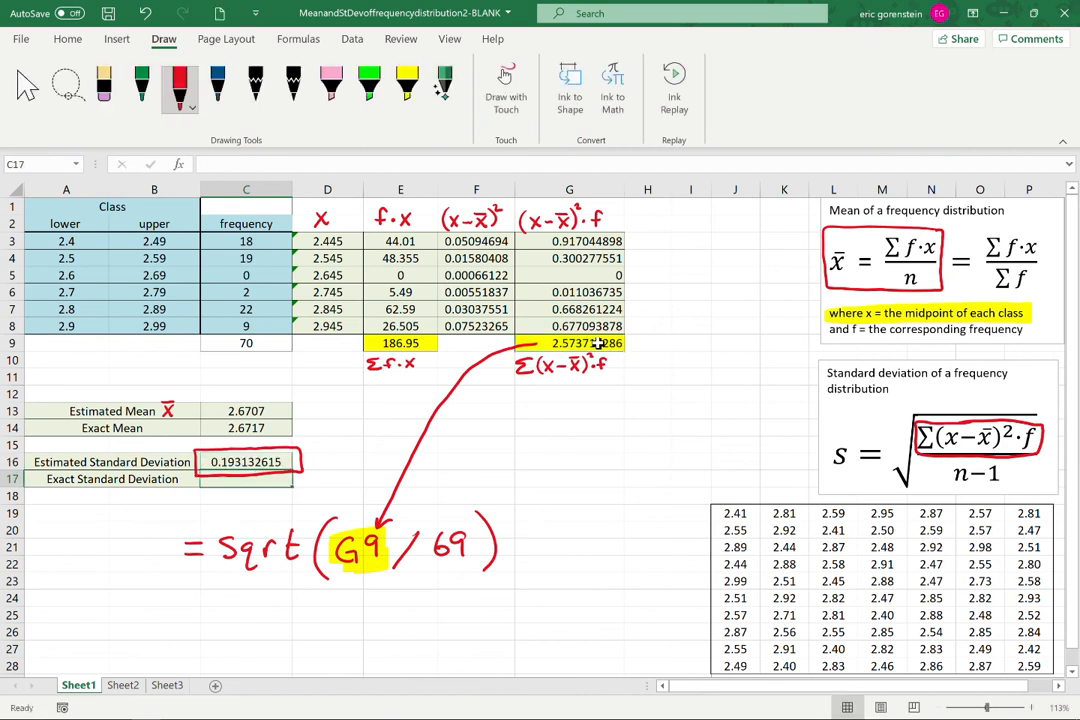
# Remove the red ink from the standard deviation formula's numerator, the arrow from G9, the handwritten sqrt formula and the box around C16
pyautogui.click(967, 458)
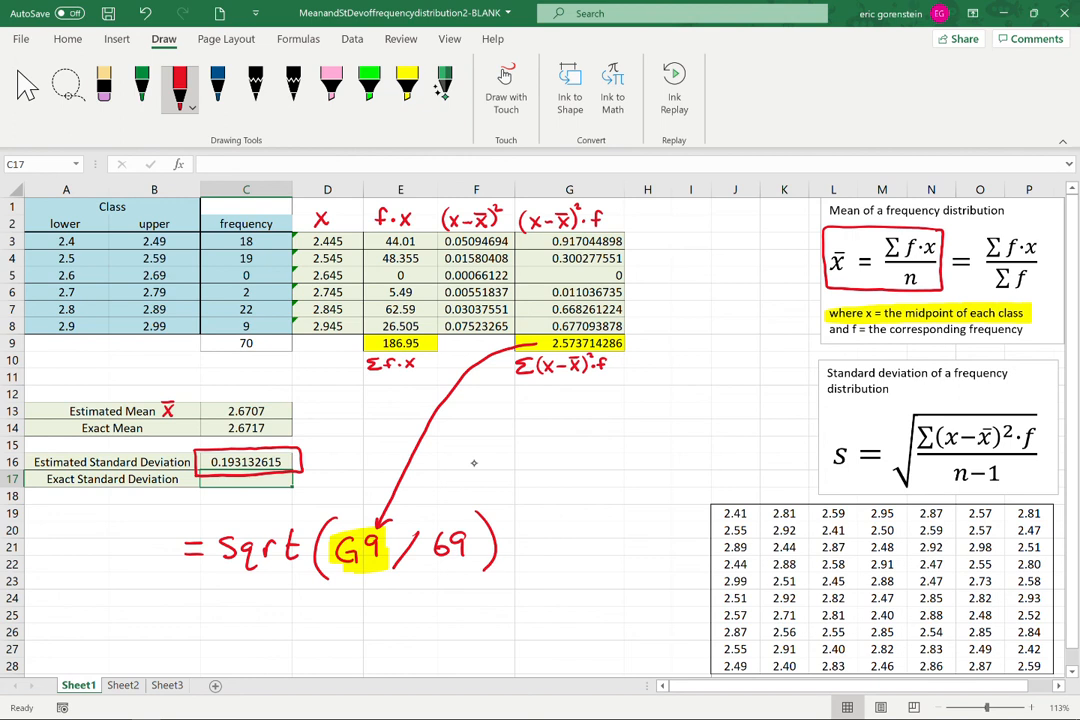
pyautogui.hotkey('ctrl', 'z')
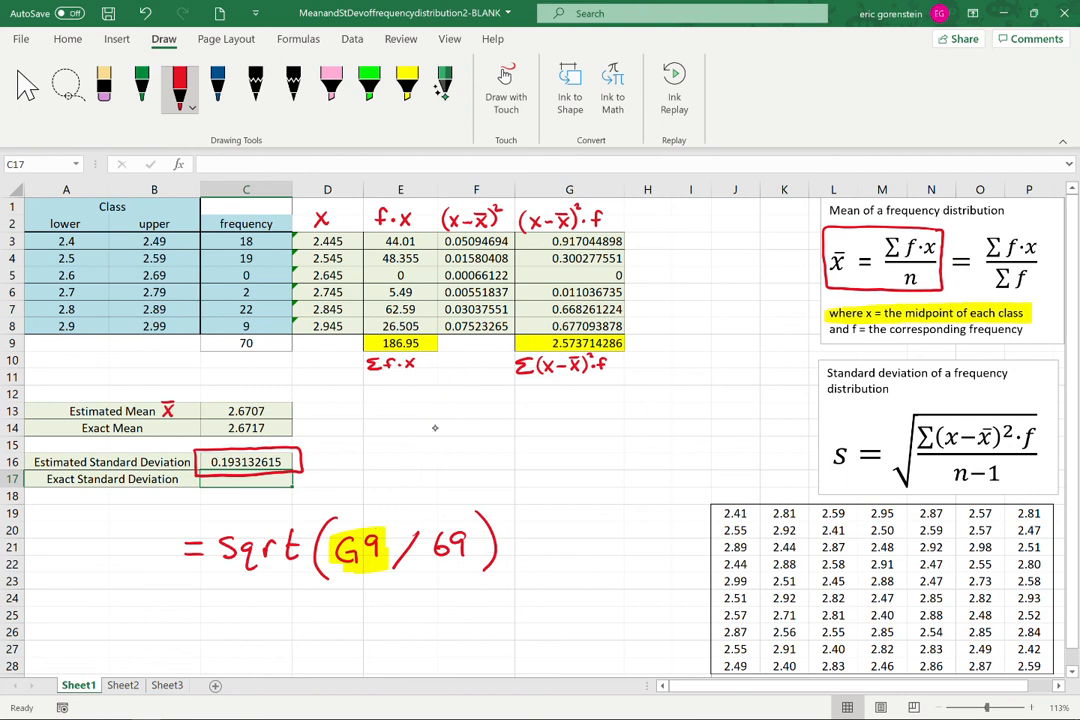
pyautogui.hotkey('ctrl', 'z')
pyautogui.hotkey('ctrl', 'z')
pyautogui.hotkey('ctrl', 'z')
pyautogui.hotkey('ctrl', 'z')
pyautogui.hotkey('ctrl', 'z')
pyautogui.hotkey('ctrl', 'z')
pyautogui.hotkey('ctrl', 'z')
pyautogui.hotkey('ctrl', 'z')
pyautogui.hotkey('ctrl', 'z')
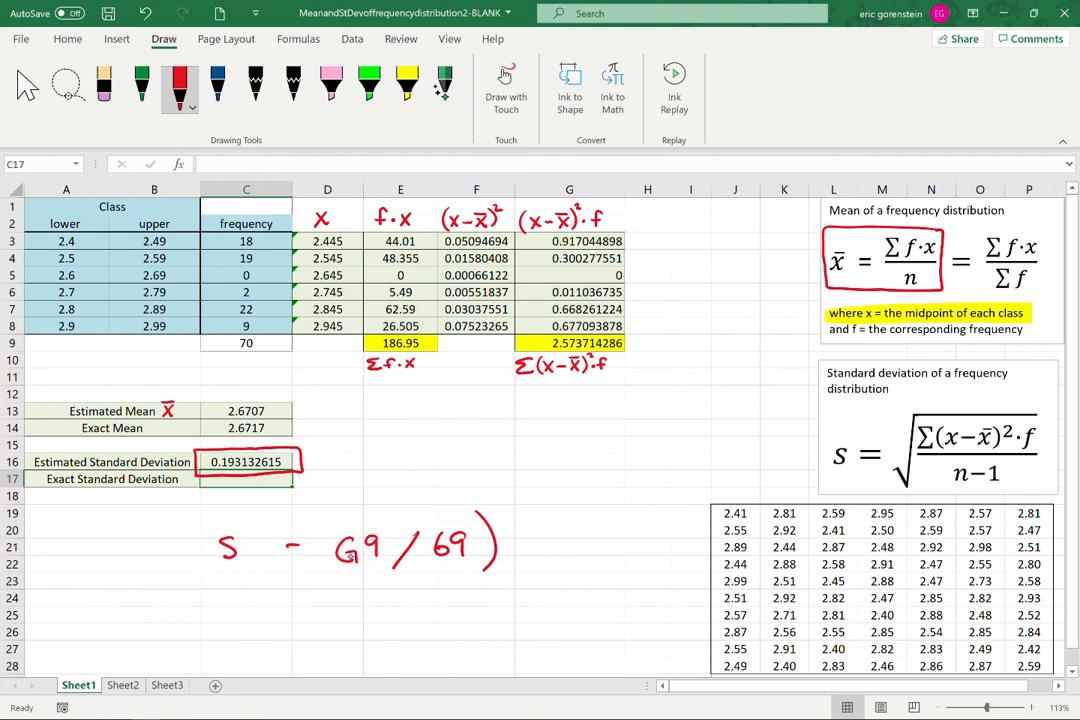
pyautogui.hotkey('ctrl', 'z')
pyautogui.hotkey('ctrl', 'z')
pyautogui.hotkey('ctrl', 'z')
pyautogui.hotkey('ctrl', 'z')
pyautogui.hotkey('ctrl', 'z')
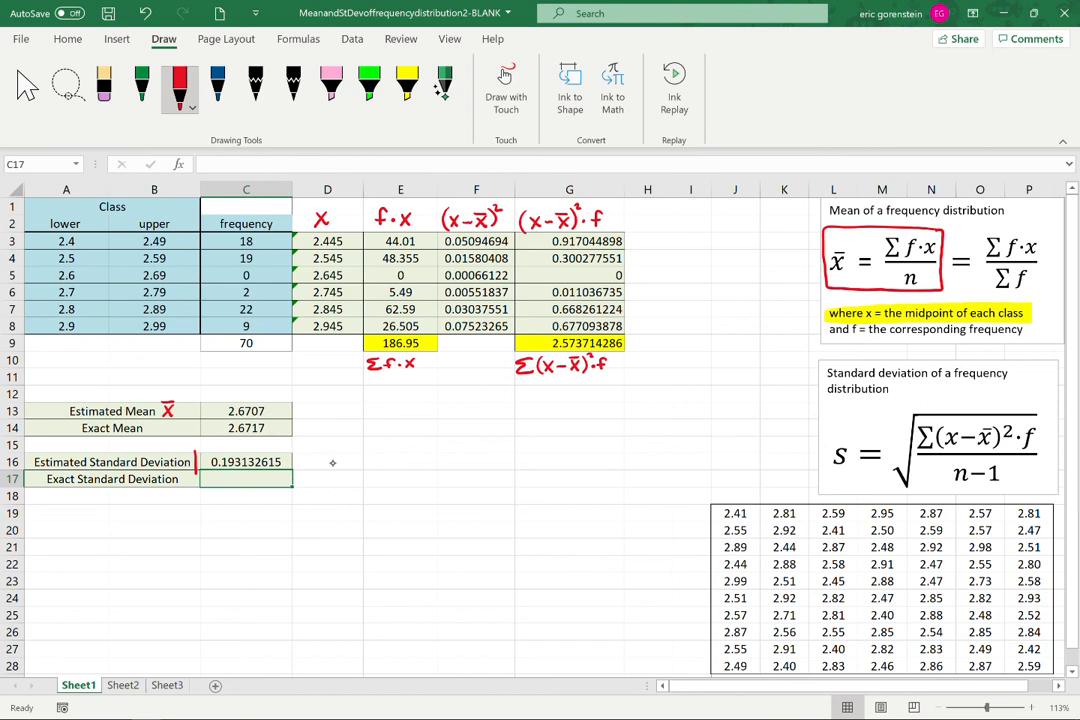
pyautogui.hotkey('ctrl', 'z')
# Draw a red bracket beside the data table J19:P28 and an arrow from it to C17
pyautogui.moveTo(775, 493)
pyautogui.mouseDown()
pyautogui.moveTo(695, 507)
pyautogui.moveTo(687, 648)
pyautogui.moveTo(710, 660)
pyautogui.mouseUp()
pyautogui.moveTo(684, 572)
pyautogui.mouseDown()
pyautogui.moveTo(420, 495)
pyautogui.moveTo(301, 480)
pyautogui.mouseUp()
pyautogui.moveTo(309, 475)
pyautogui.mouseDown()
pyautogui.moveTo(300, 481)
pyautogui.moveTo(309, 486)
pyautogui.mouseUp()
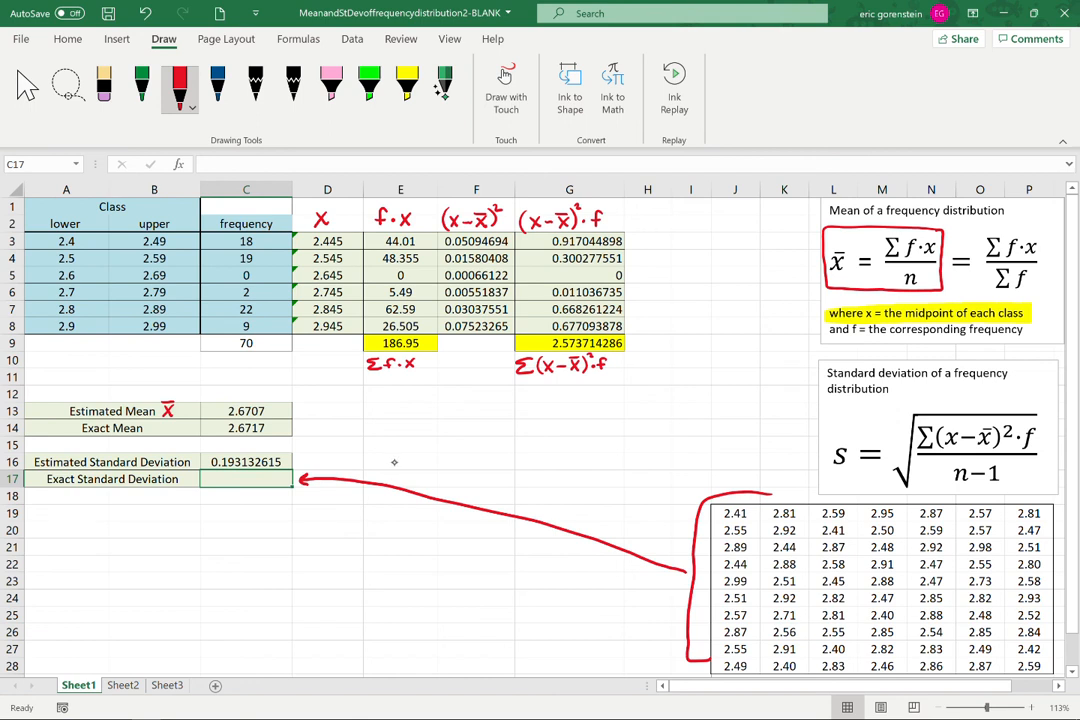
# Handwrite =stdev.s(location of data) in red along the arrow leading to C17
pyautogui.moveTo(386, 463); pyautogui.dragTo(398, 465)
pyautogui.moveTo(386, 469)
pyautogui.mouseDown()
pyautogui.moveTo(424, 482)
pyautogui.moveTo(452, 464)
pyautogui.moveTo(458, 483)
pyautogui.moveTo(507, 510)
pyautogui.moveTo(547, 485)
pyautogui.moveTo(607, 505)
pyautogui.mouseUp()
pyautogui.click(482, 495)
pyautogui.moveTo(537, 501); pyautogui.dragTo(537, 502)
pyautogui.moveTo(553, 501)
pyautogui.mouseDown()
pyautogui.moveTo(548, 513)
pyautogui.moveTo(578, 523)
pyautogui.mouseUp()
pyautogui.moveTo(584, 518); pyautogui.dragTo(612, 541)
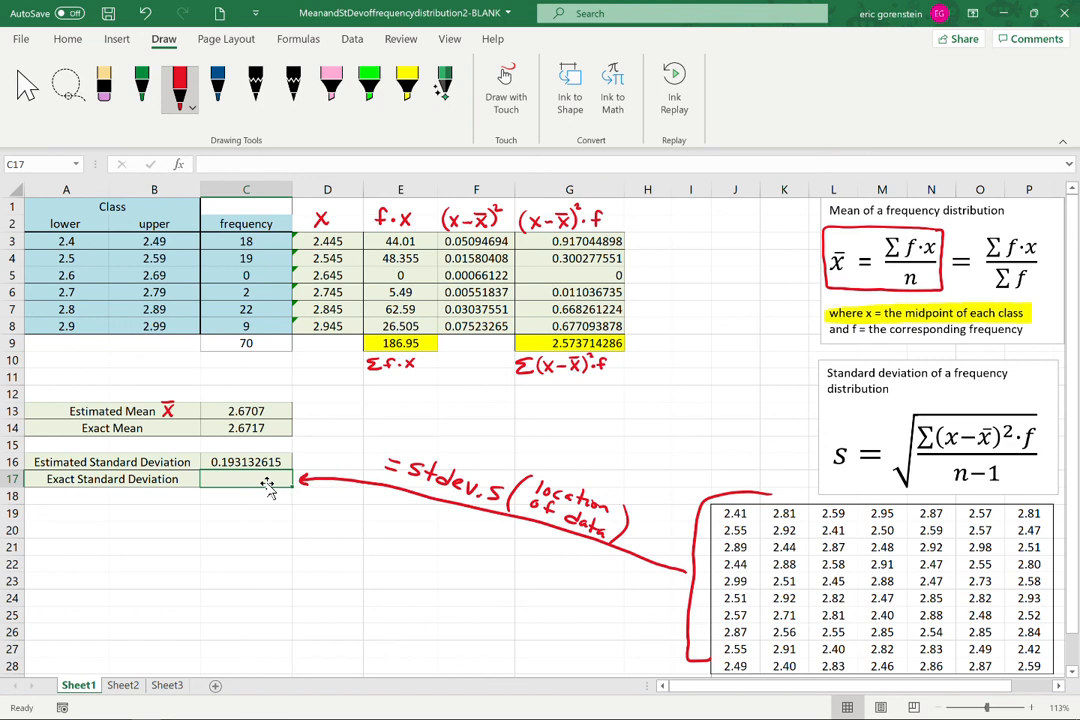
# Calculate the exact standard deviation in C17 with =stdev.s over the data range J19:P28
pyautogui.write('=stdev')
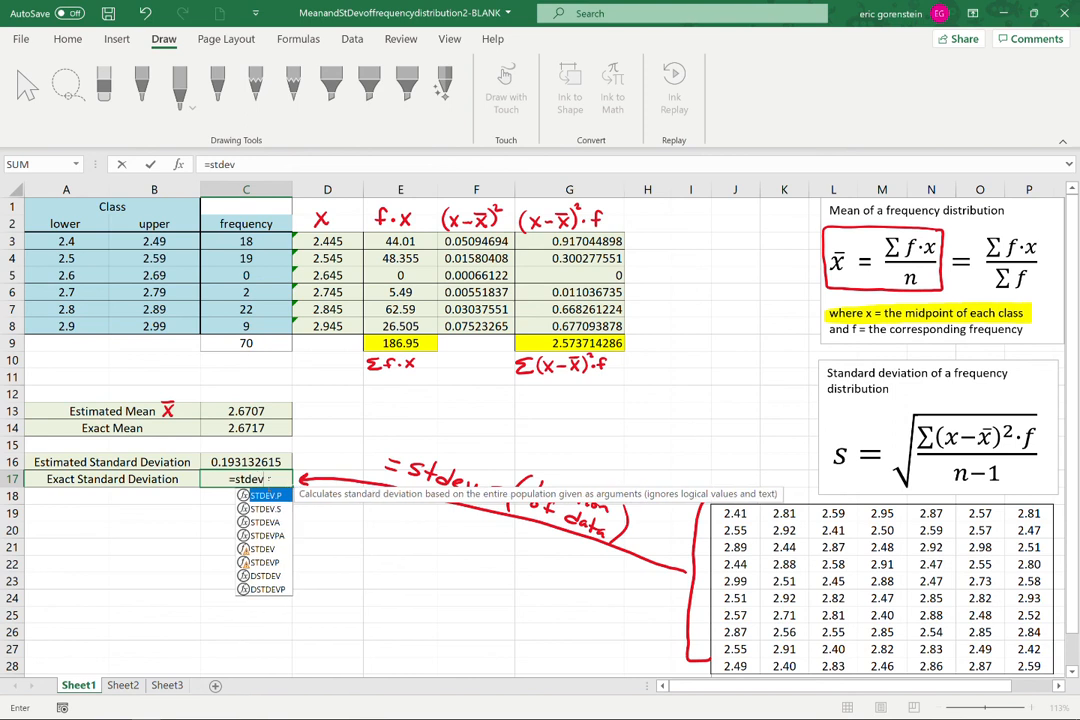
pyautogui.write('.s')
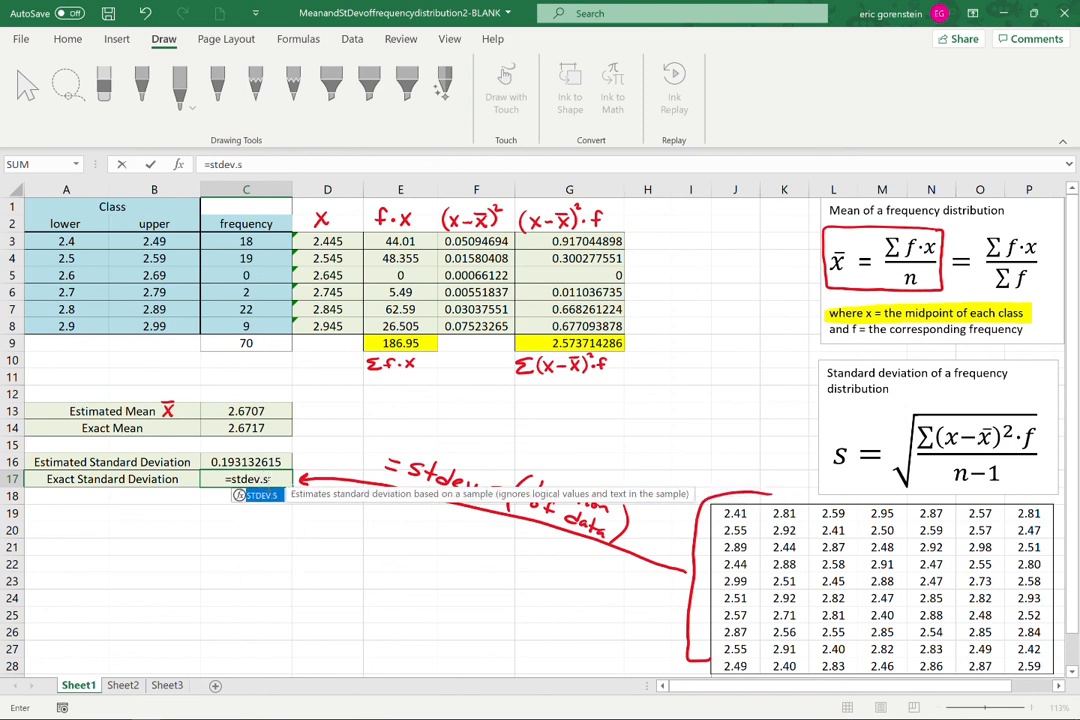
pyautogui.write('(')
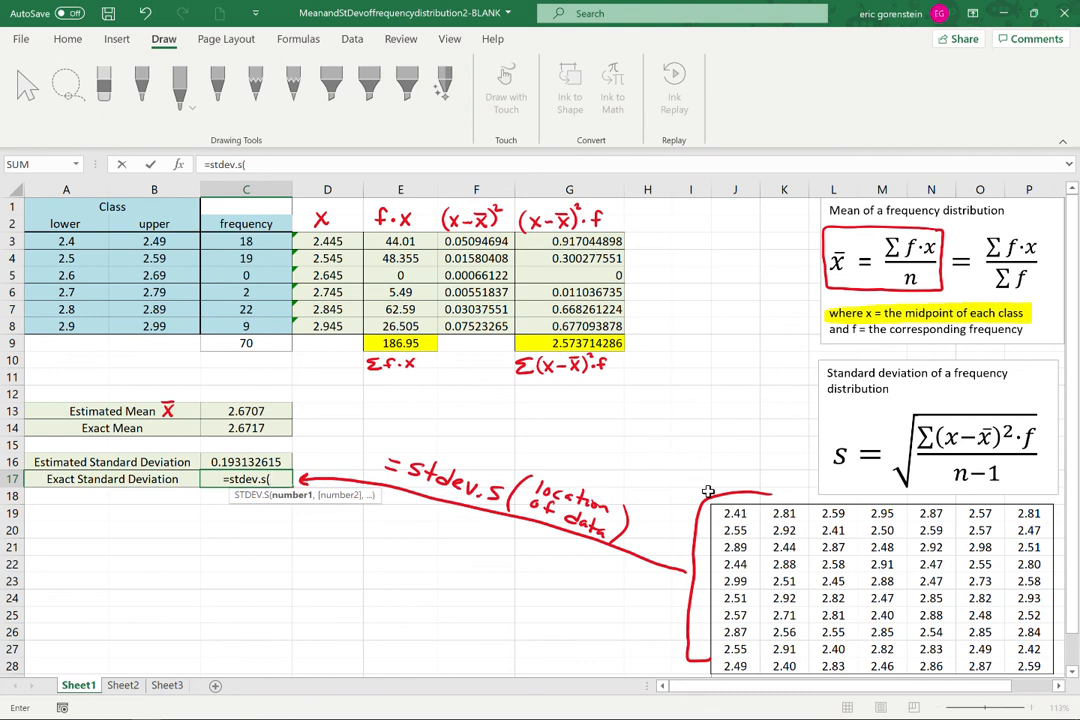
pyautogui.moveTo(733, 513); pyautogui.dragTo(1010, 664)
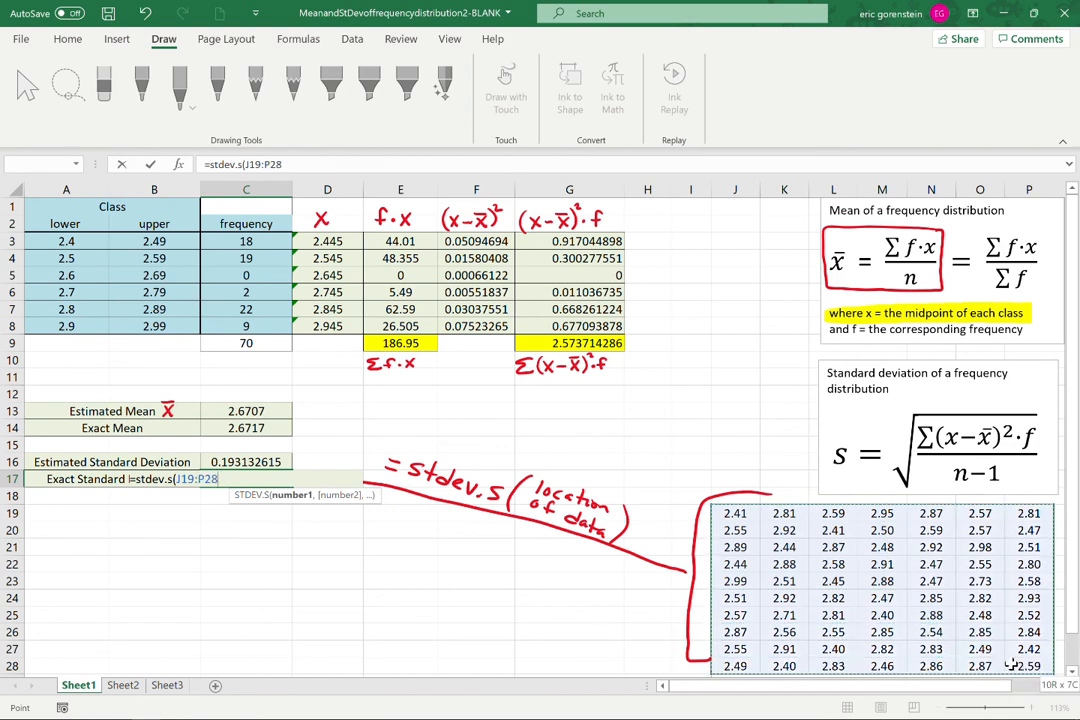
pyautogui.moveTo(1010, 664); pyautogui.dragTo(1015, 664)
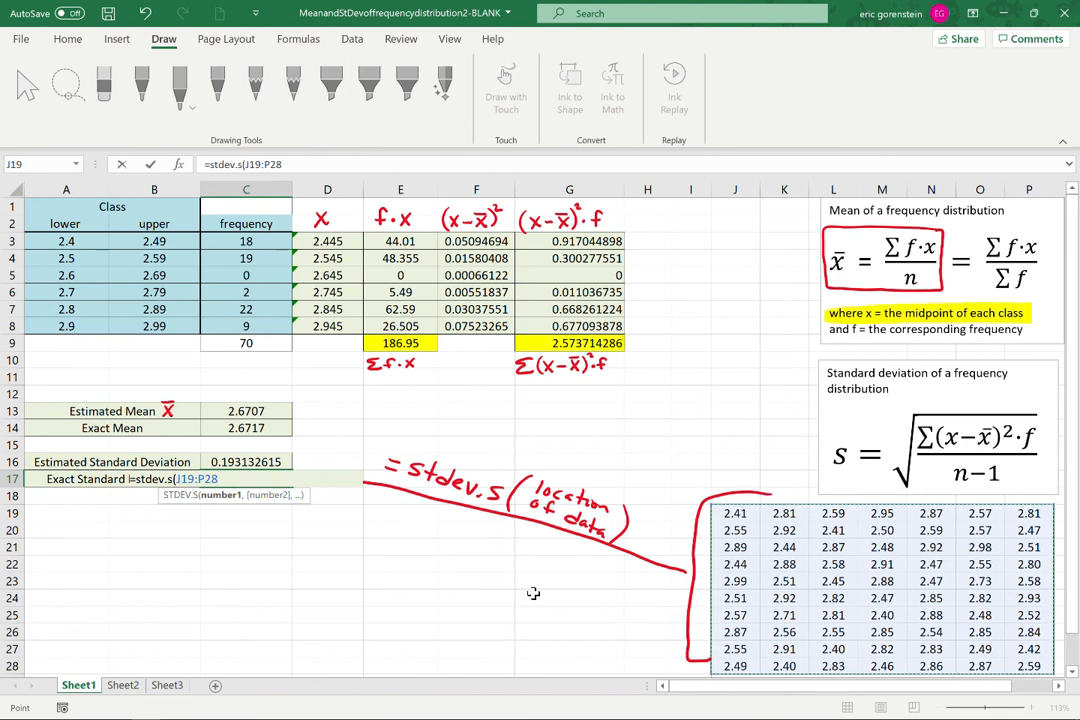
pyautogui.press('Return')
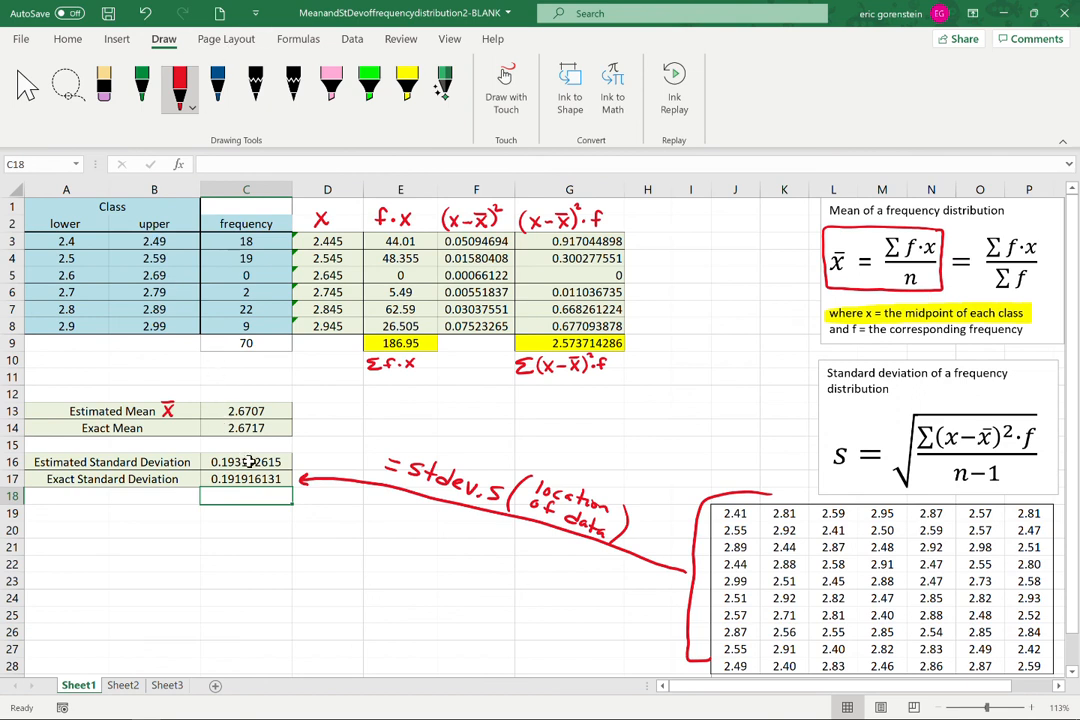
# Format the standard deviation results in C16:C17 to four decimal places
pyautogui.moveTo(245, 458); pyautogui.dragTo(245, 479)
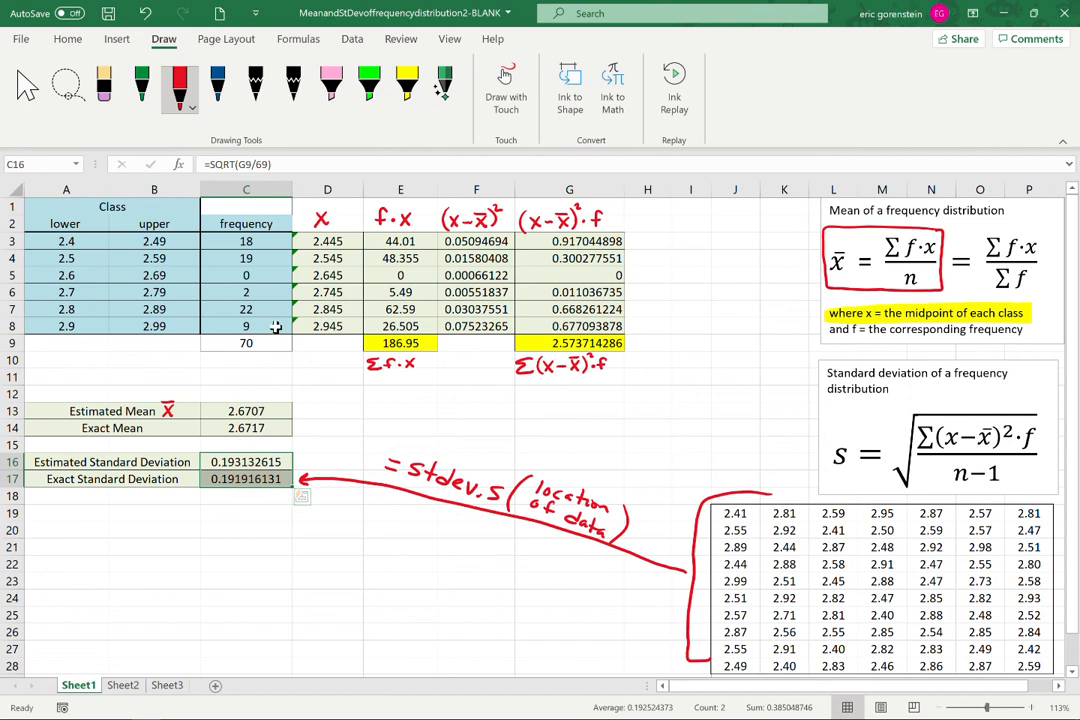
pyautogui.click(68, 40)
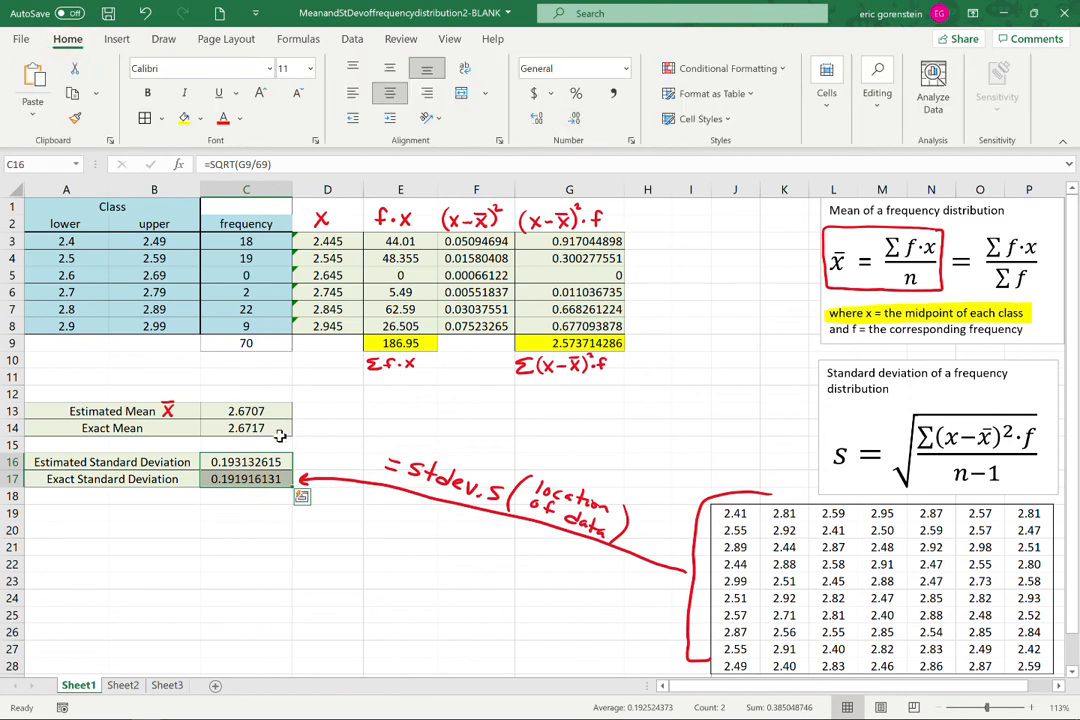
pyautogui.click(575, 119)
pyautogui.click(575, 119)
pyautogui.click(575, 119)
pyautogui.click(575, 119)
pyautogui.click(575, 119)
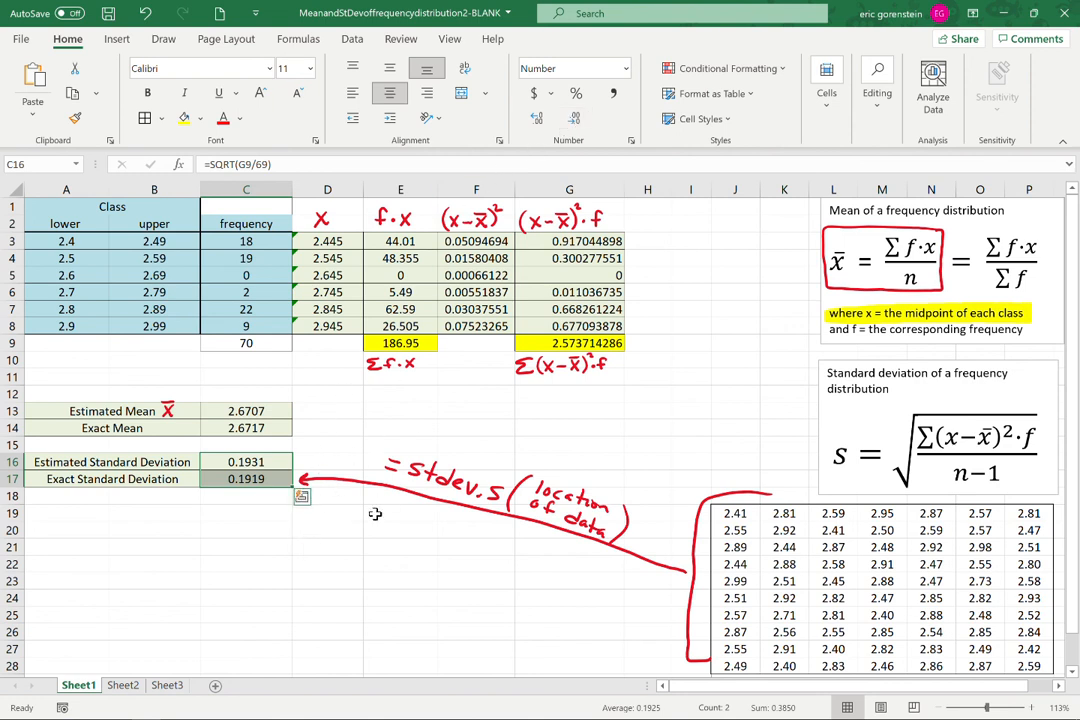
# Handwrite a red s beside Estimated Standard Deviation, and erase the stdev.s note with its arrow and bracket plus the mean formula's box and highlight
pyautogui.click(350, 548)
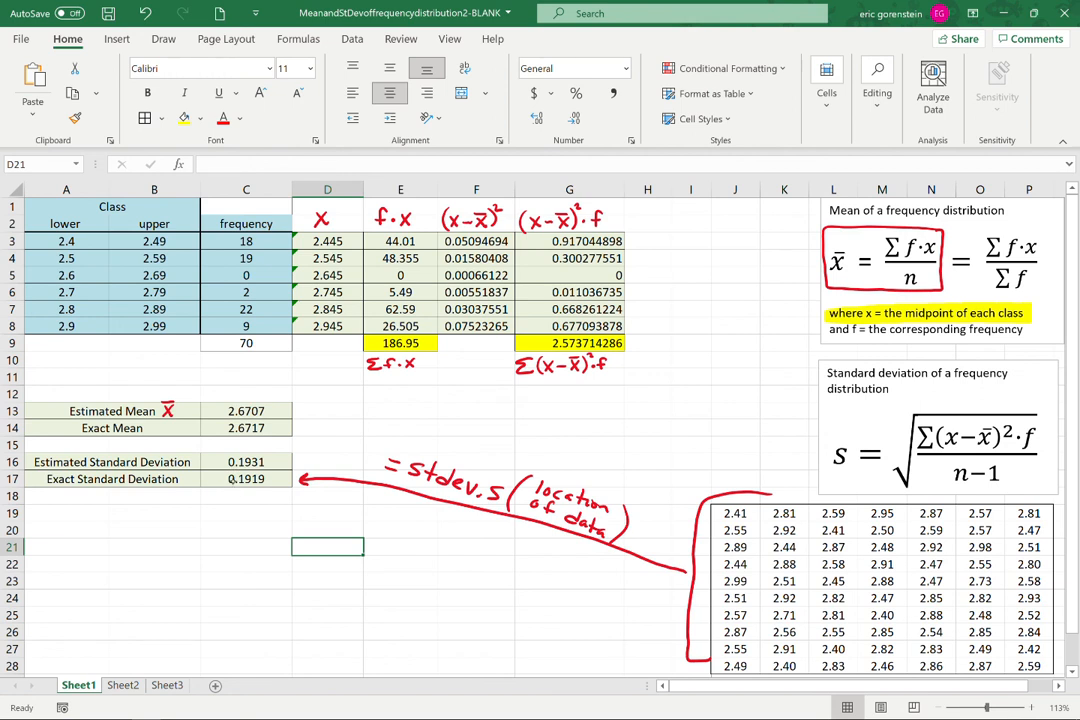
pyautogui.click(163, 39)
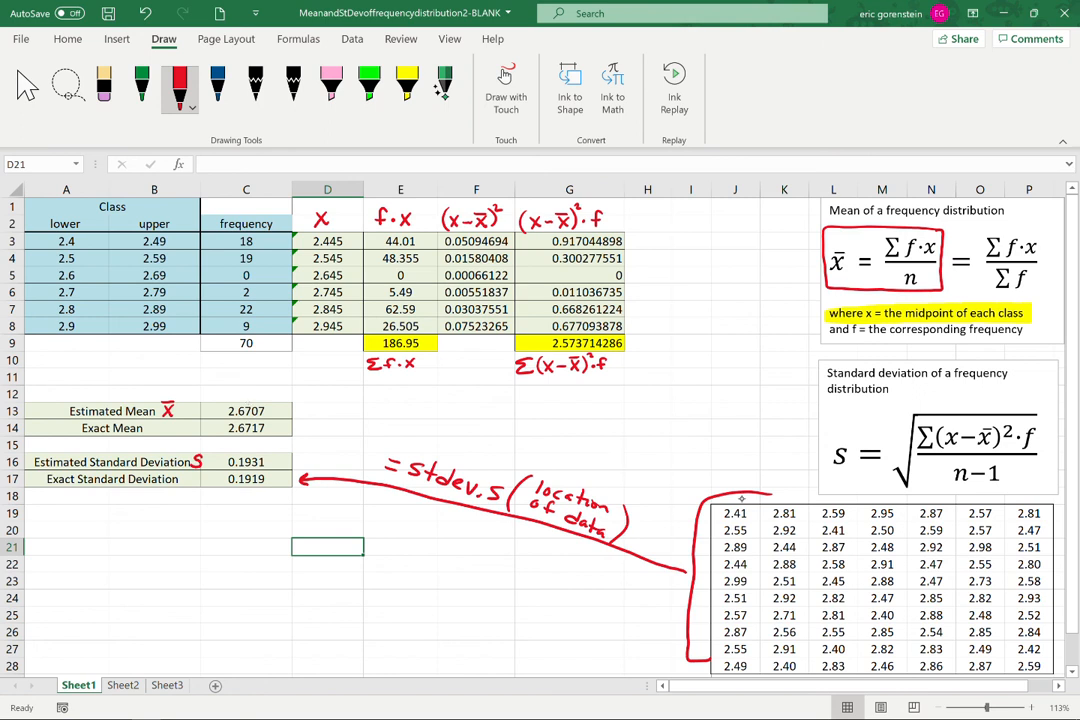
pyautogui.moveTo(350, 508)
pyautogui.mouseDown()
pyautogui.moveTo(388, 472)
pyautogui.moveTo(371, 448)
pyautogui.moveTo(526, 494)
pyautogui.moveTo(580, 520)
pyautogui.moveTo(571, 520)
pyautogui.mouseUp()
pyautogui.moveTo(503, 500)
pyautogui.mouseDown()
pyautogui.moveTo(543, 492)
pyautogui.moveTo(671, 560)
pyautogui.moveTo(748, 536)
pyautogui.moveTo(903, 292)
pyautogui.mouseUp()
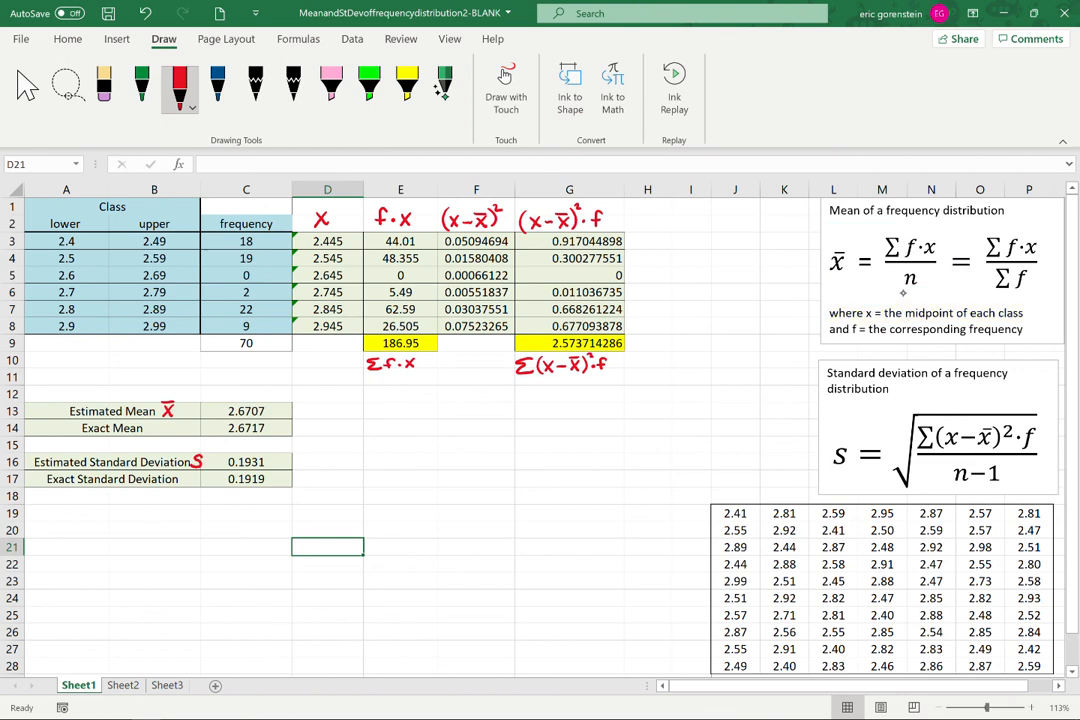
# Draw red bracketed arrows from the mean formula to C13 and from the data table to C14, labelling the latter =average(location of data)
pyautogui.moveTo(824, 205)
pyautogui.mouseDown()
pyautogui.moveTo(805, 240)
pyautogui.moveTo(799, 325)
pyautogui.mouseUp()
pyautogui.moveTo(795, 272)
pyautogui.mouseDown()
pyautogui.moveTo(748, 285)
pyautogui.moveTo(680, 390)
pyautogui.moveTo(296, 407)
pyautogui.mouseUp()
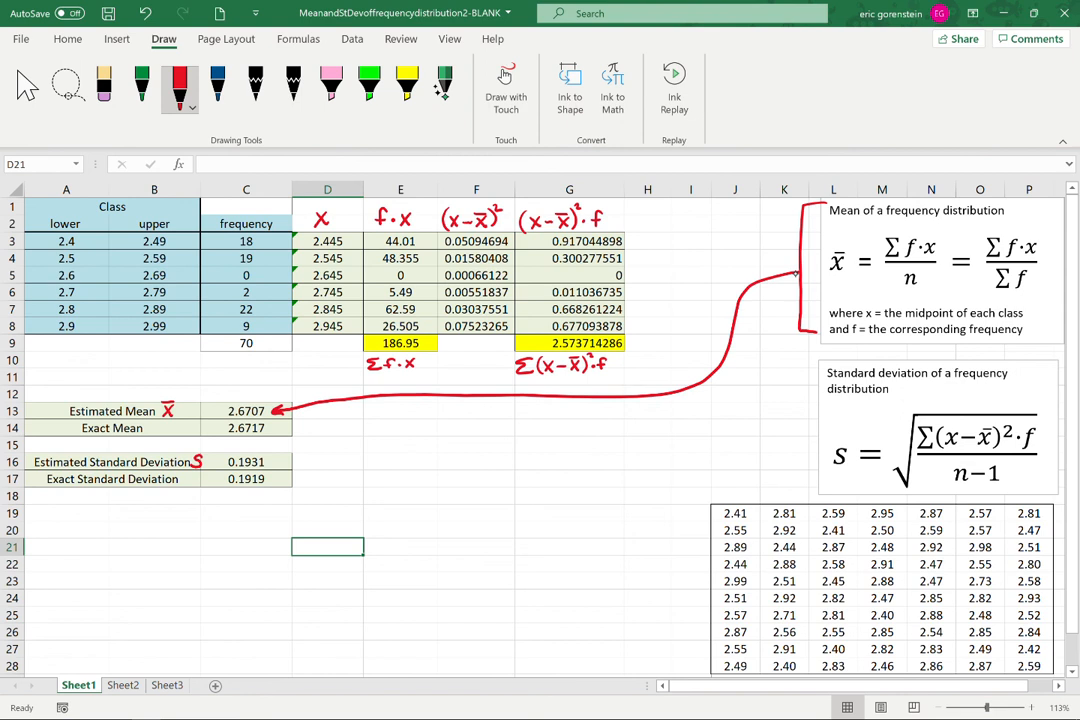
pyautogui.moveTo(725, 495)
pyautogui.mouseDown()
pyautogui.moveTo(692, 552)
pyautogui.moveTo(668, 660)
pyautogui.mouseUp()
pyautogui.moveTo(645, 582)
pyautogui.mouseDown()
pyautogui.moveTo(669, 583)
pyautogui.moveTo(410, 444)
pyautogui.moveTo(298, 433)
pyautogui.mouseUp()
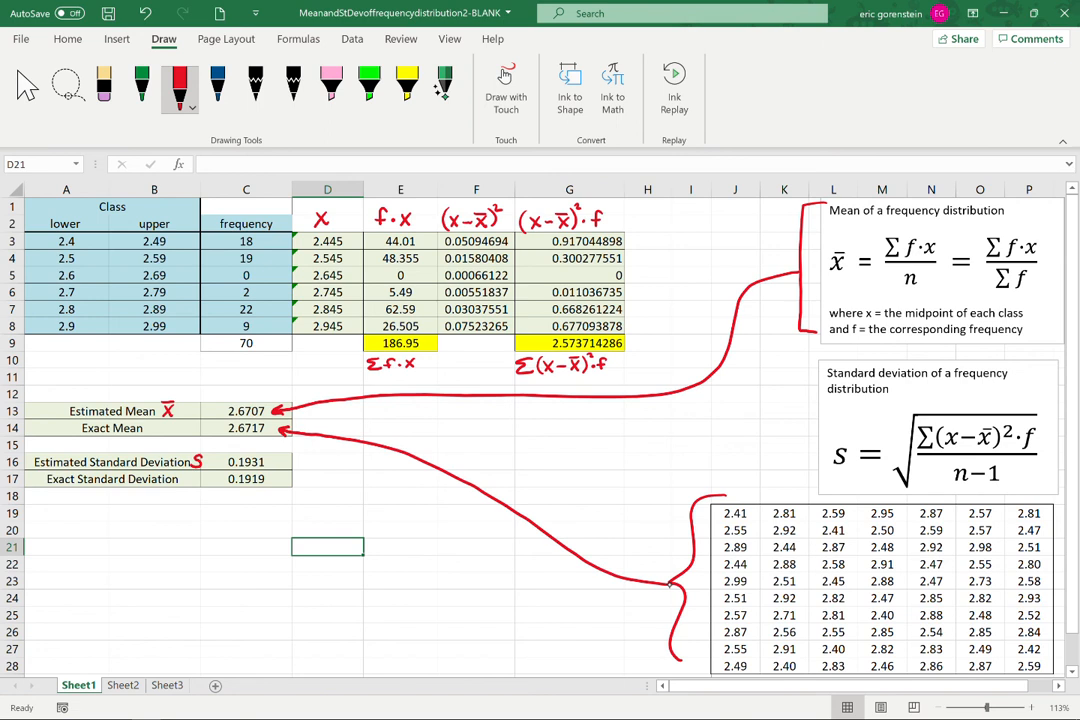
pyautogui.moveTo(420, 446)
pyautogui.mouseDown()
pyautogui.moveTo(550, 503)
pyautogui.moveTo(540, 524)
pyautogui.moveTo(564, 535)
pyautogui.moveTo(574, 511)
pyautogui.mouseUp()
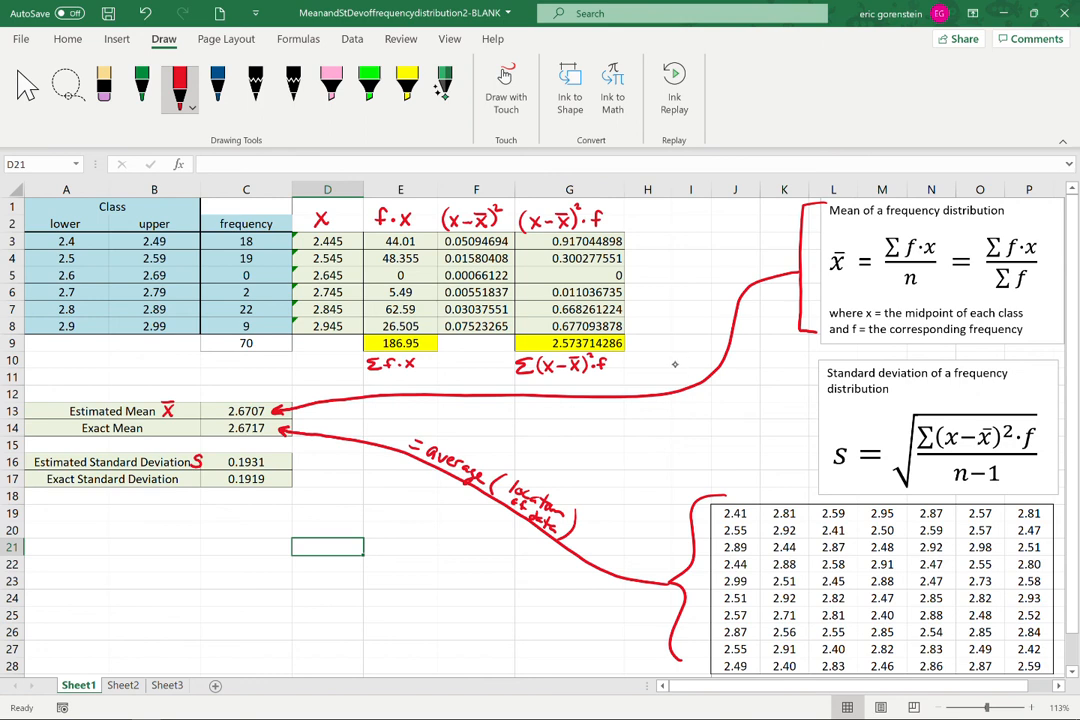
# Erase the two arrows to the mean cells, their brackets and the handwritten average formula
pyautogui.moveTo(675, 366); pyautogui.dragTo(678, 417)
pyautogui.moveTo(694, 541); pyautogui.dragTo(680, 547)
pyautogui.moveTo(803, 326); pyautogui.dragTo(780, 332)
pyautogui.moveTo(570, 503)
pyautogui.mouseDown()
pyautogui.moveTo(546, 517)
pyautogui.moveTo(403, 437)
pyautogui.moveTo(518, 507)
pyautogui.moveTo(617, 477)
pyautogui.mouseUp()
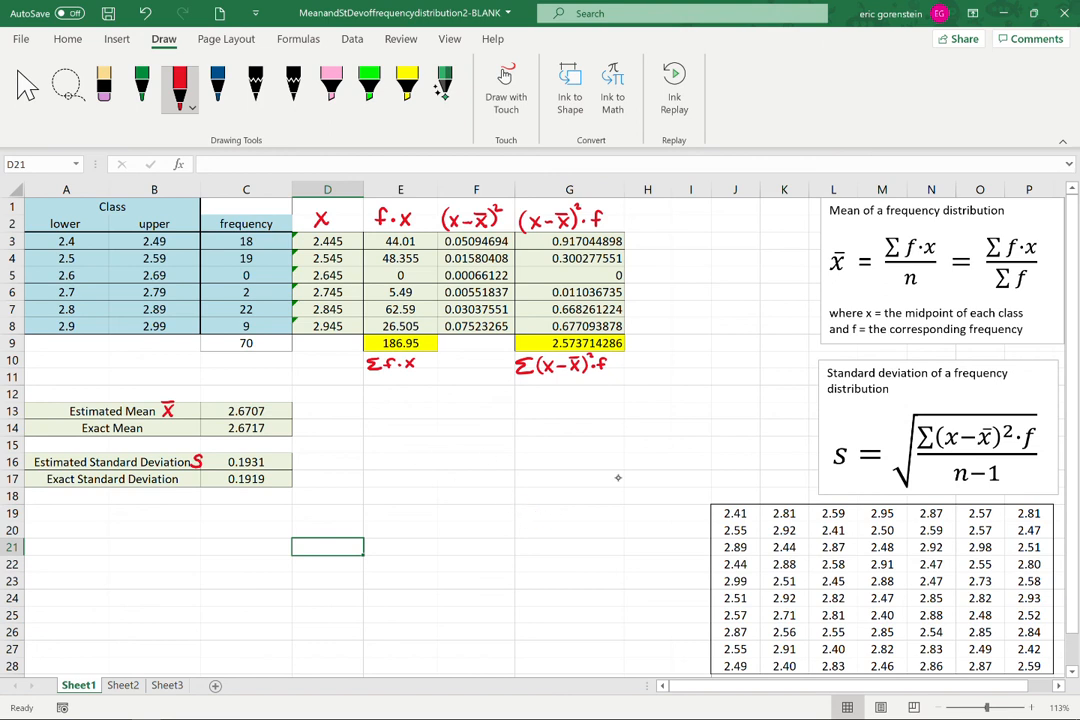
# Draw red bracketed arrows from the standard deviation formula to C16 and from the data table to C17
pyautogui.moveTo(830, 362)
pyautogui.mouseDown()
pyautogui.moveTo(806, 430)
pyautogui.moveTo(806, 482)
pyautogui.moveTo(801, 444)
pyautogui.moveTo(626, 421)
pyautogui.moveTo(392, 428)
pyautogui.moveTo(295, 449)
pyautogui.moveTo(269, 462)
pyautogui.moveTo(279, 467)
pyautogui.mouseUp()
pyautogui.moveTo(720, 501)
pyautogui.mouseDown()
pyautogui.moveTo(704, 510)
pyautogui.moveTo(700, 667)
pyautogui.mouseUp()
pyautogui.moveTo(688, 594)
pyautogui.mouseDown()
pyautogui.moveTo(410, 584)
pyautogui.moveTo(305, 530)
pyautogui.moveTo(276, 483)
pyautogui.mouseUp()
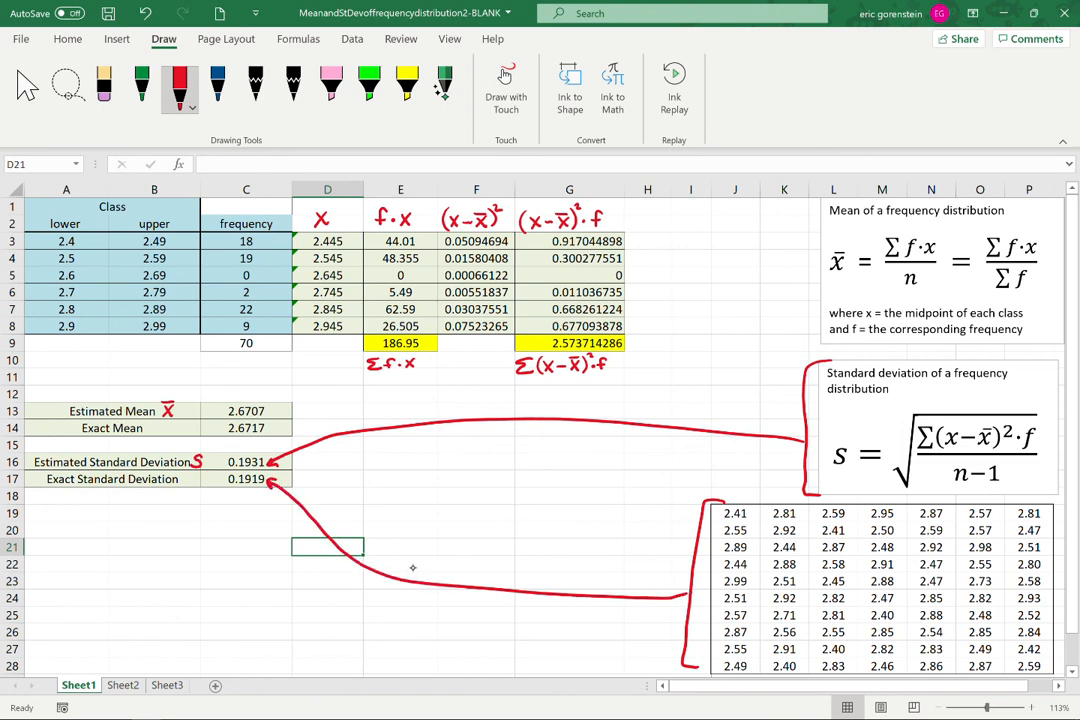
# Handwrite =stdev.s(location of data) in red above the arrow from the data table to C17
pyautogui.moveTo(437, 562)
pyautogui.mouseDown()
pyautogui.moveTo(429, 573)
pyautogui.moveTo(472, 577)
pyautogui.mouseUp()
pyautogui.moveTo(474, 571)
pyautogui.mouseDown()
pyautogui.moveTo(519, 590)
pyautogui.moveTo(568, 567)
pyautogui.moveTo(603, 567)
pyautogui.mouseUp()
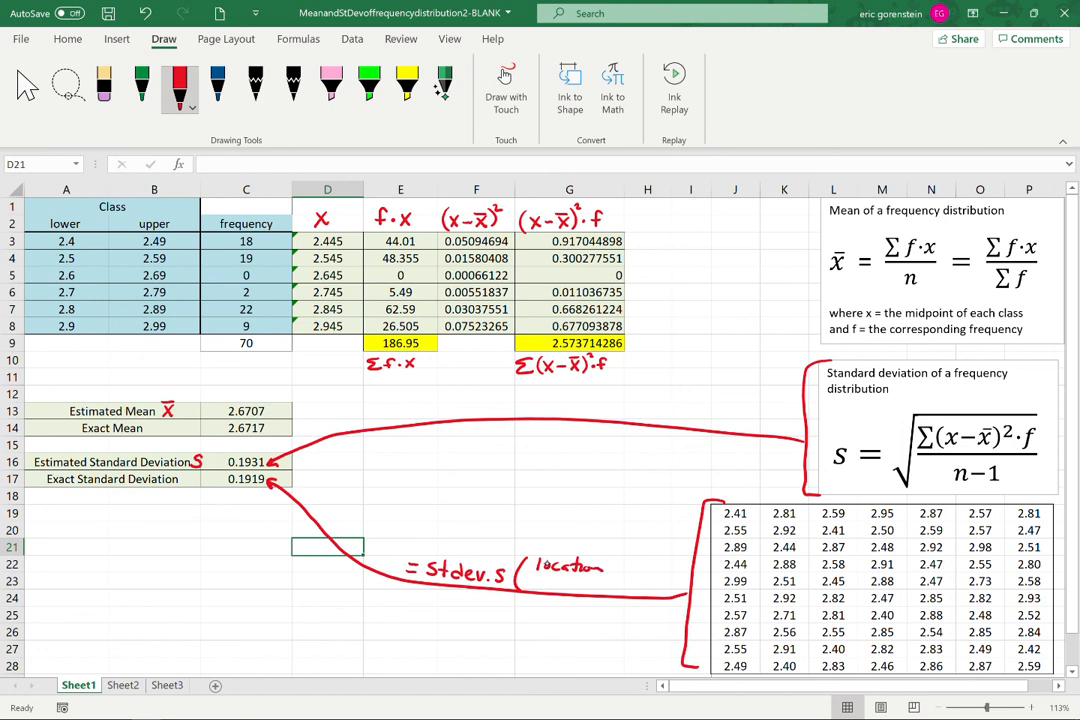
pyautogui.moveTo(536, 580); pyautogui.dragTo(615, 592)
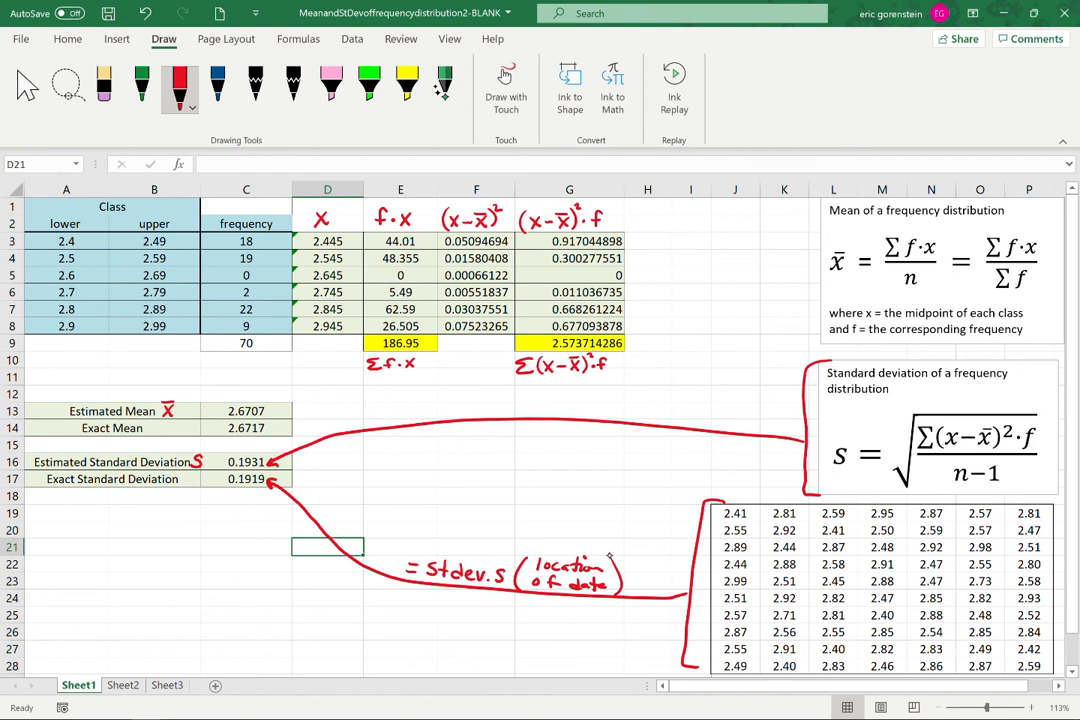